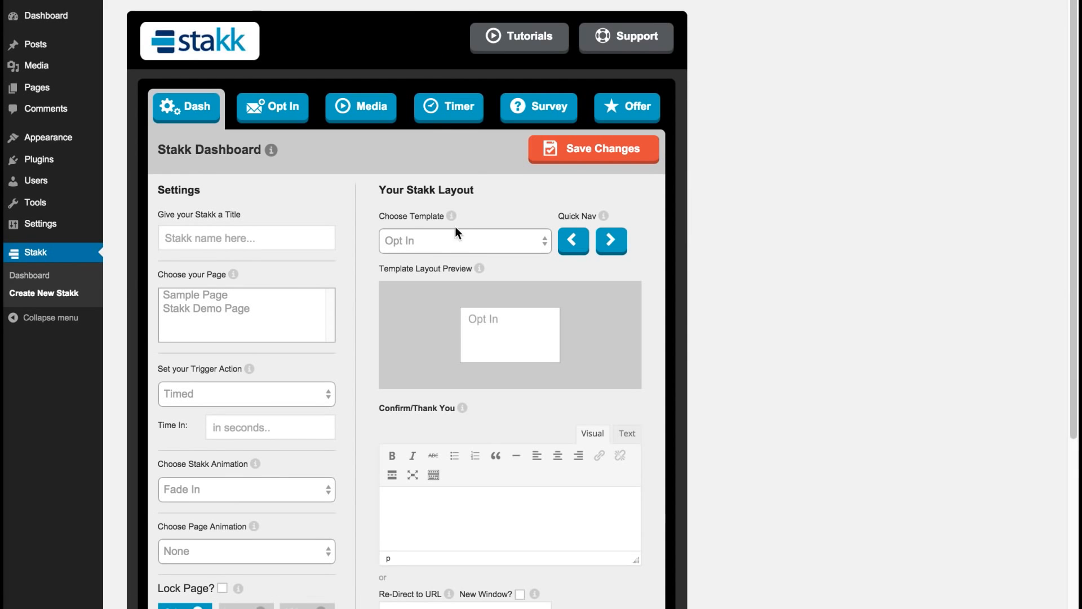
Title the new Stakk "Stakk Demo" and assign it to the Stakk Demo Page.
{"action": "scroll", "coordinate": [1073, 56], "scroll_direction": "down", "scroll_amount": 2}
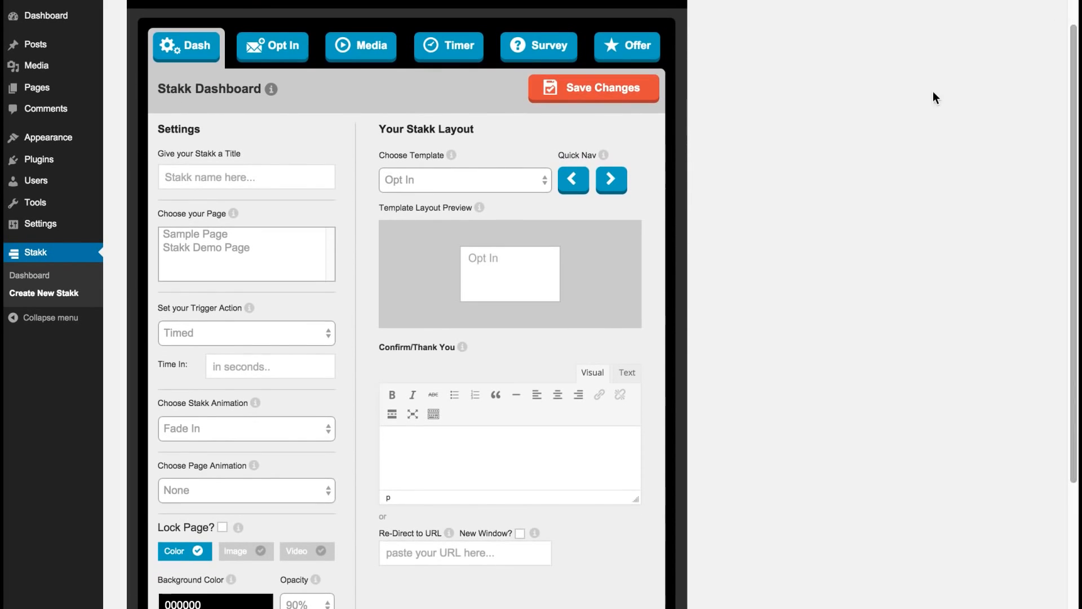
{"action": "left_click", "coordinate": [280, 179]}
{"action": "type", "text": "Stakk Demo"}
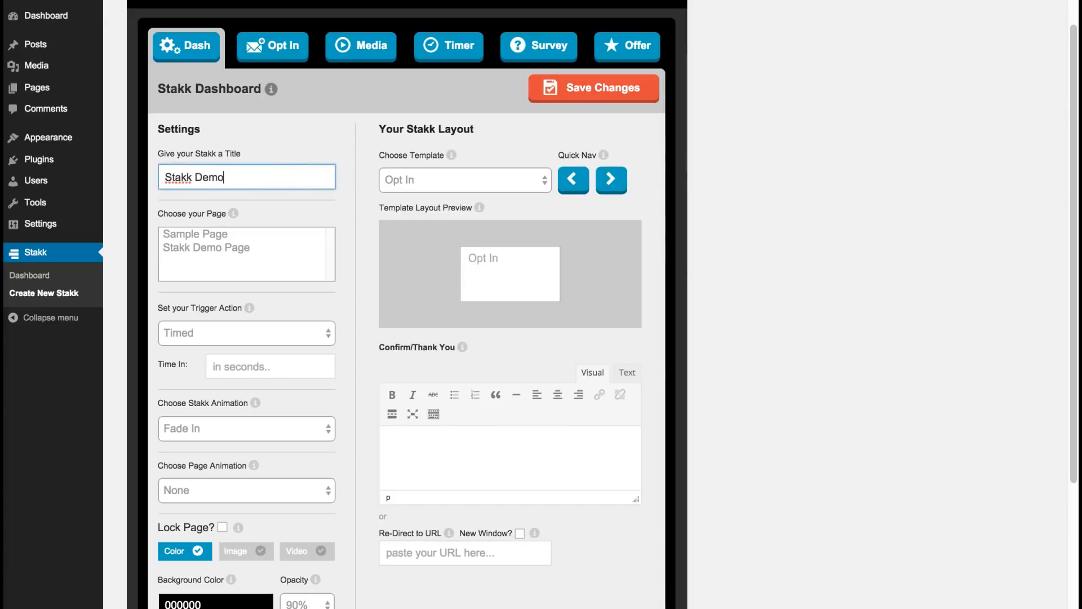
{"action": "left_click", "coordinate": [321, 231]}
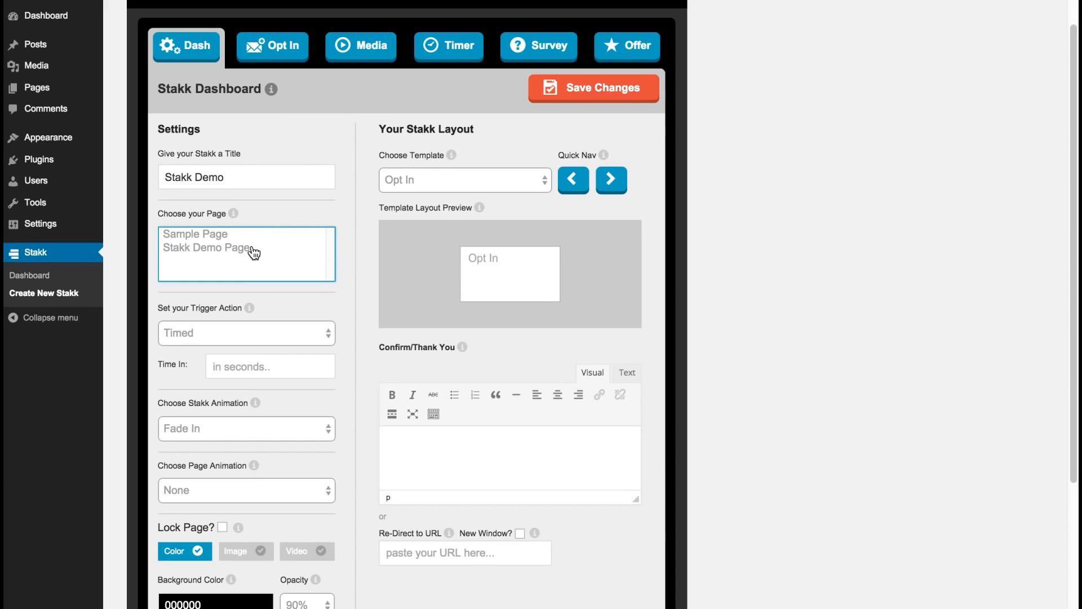
{"action": "left_click", "coordinate": [231, 249]}
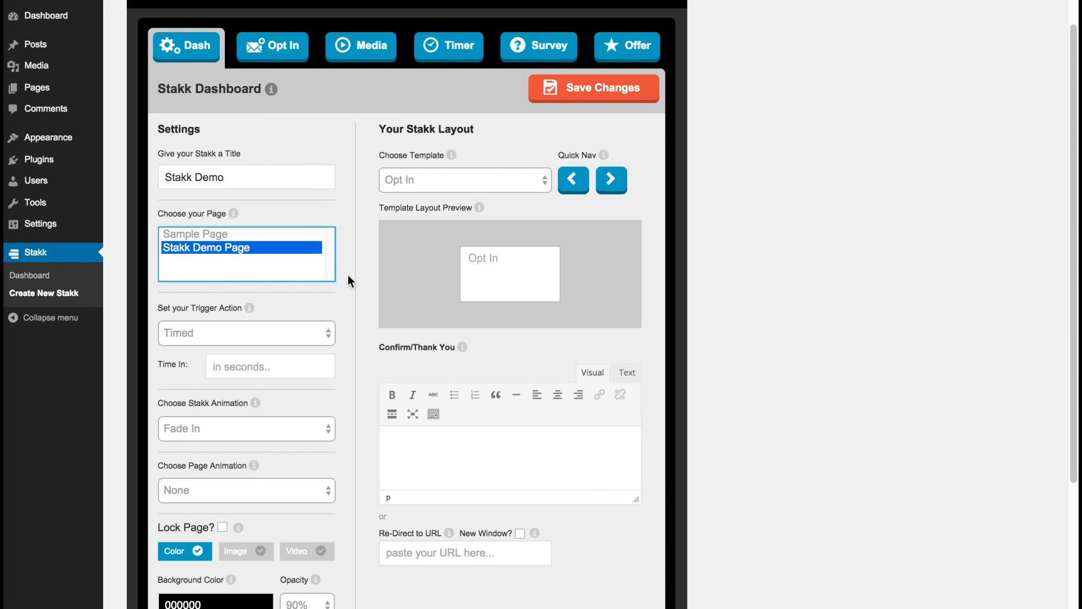
Keep the Timed trigger action and set its Time In to 2 seconds.
{"action": "left_click_drag", "start_coordinate": [1070, 161], "coordinate": [1056, 246]}
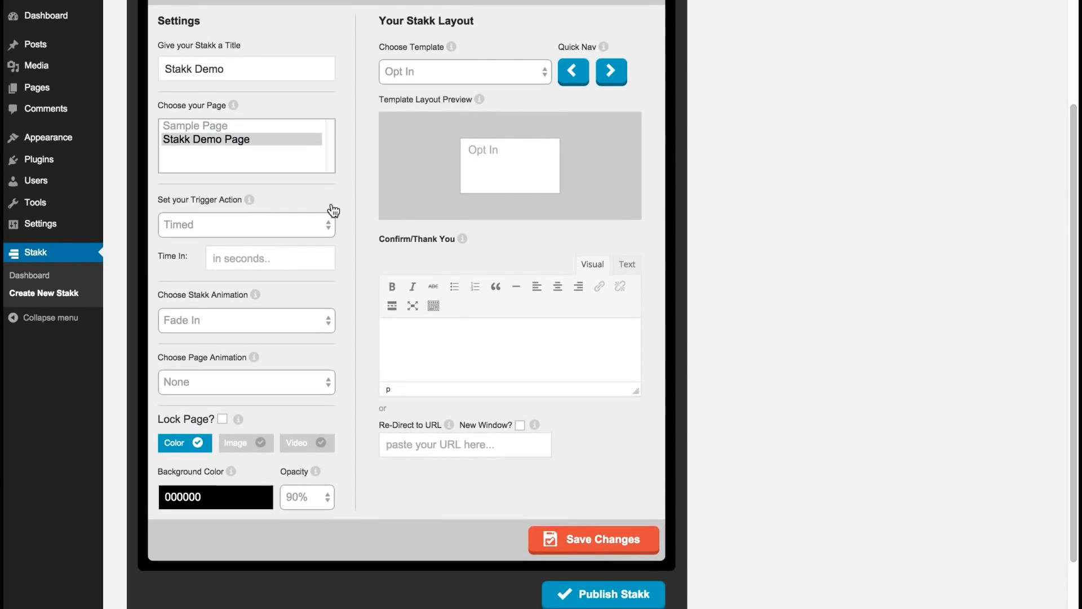
{"action": "left_click", "coordinate": [297, 218]}
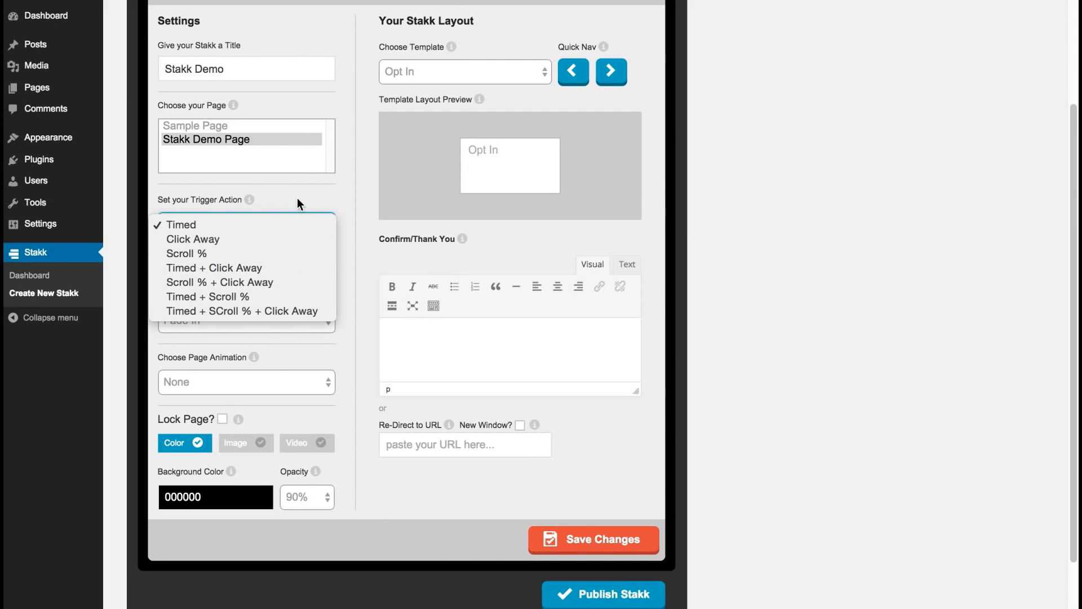
{"action": "left_click", "coordinate": [296, 197]}
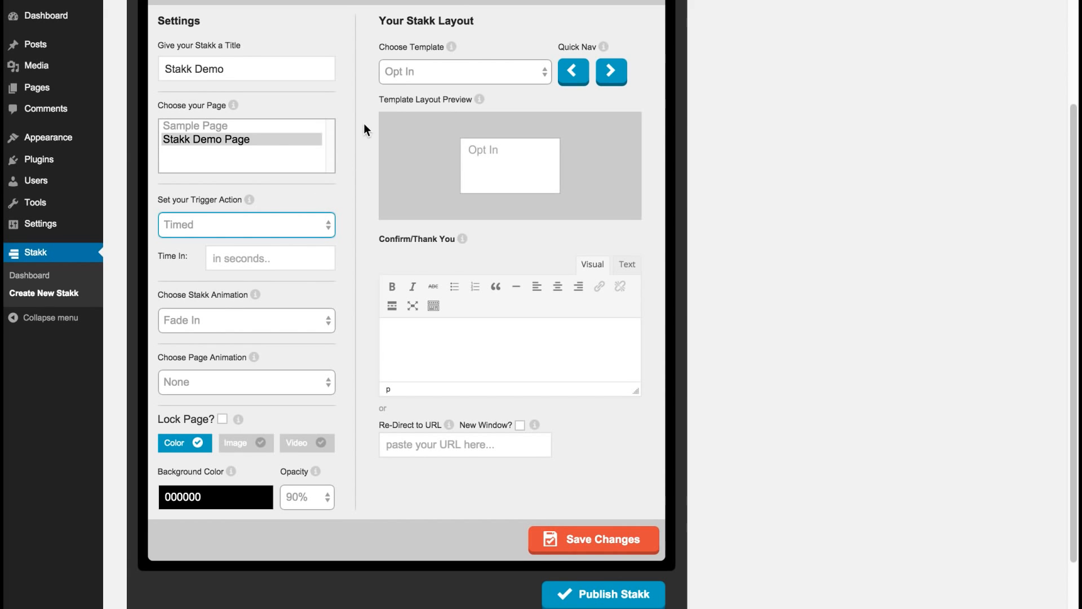
{"action": "left_click_drag", "start_coordinate": [1074, 122], "coordinate": [1052, 192]}
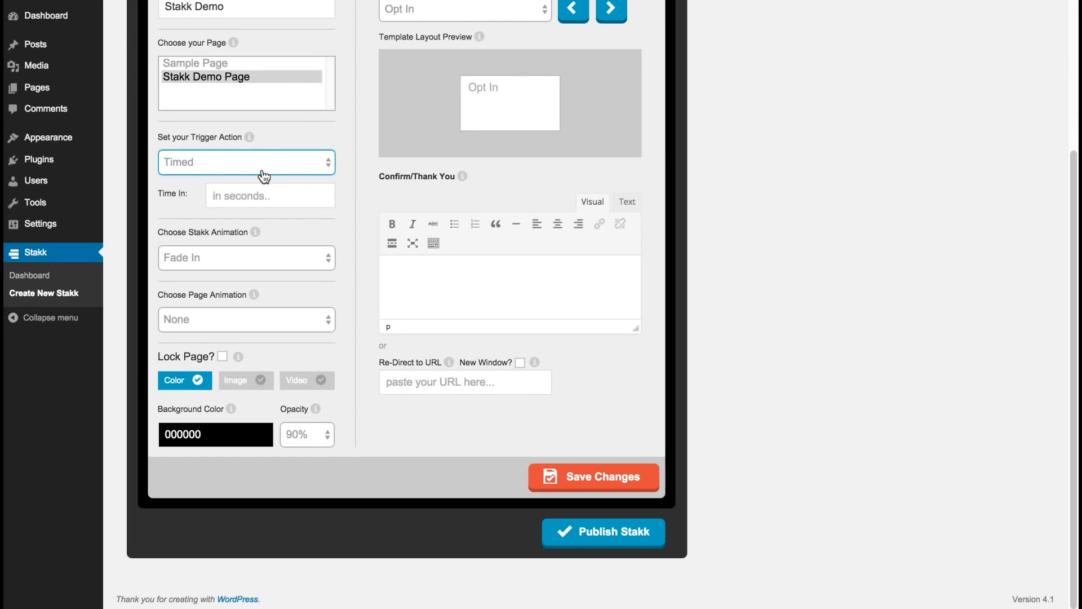
{"action": "left_click", "coordinate": [261, 196]}
{"action": "type", "text": "2"}
{"action": "left_click", "coordinate": [344, 198]}
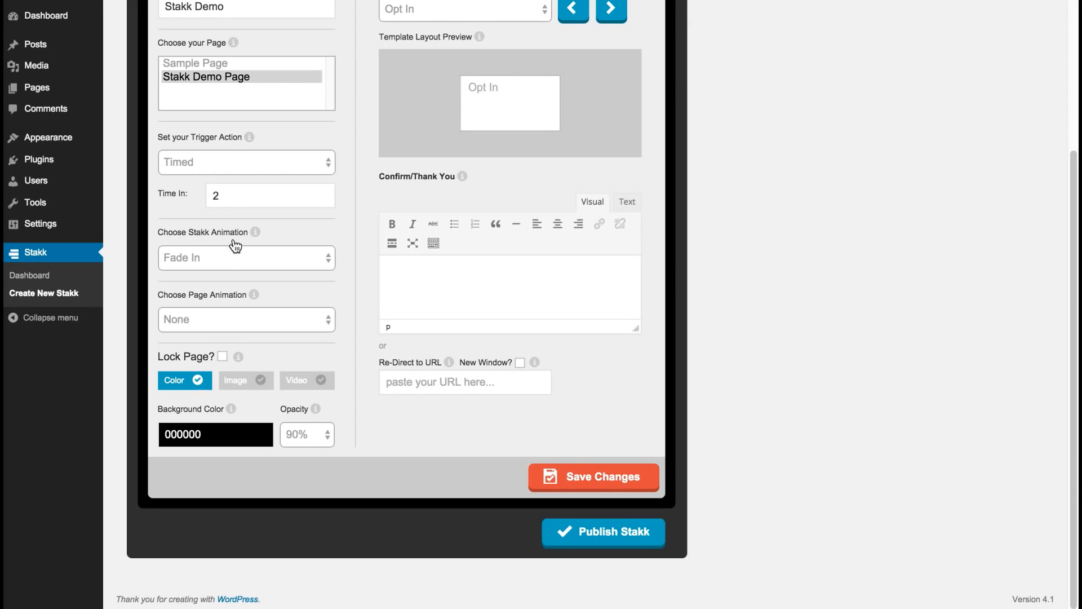
Set the Stakk animation to Bounce and the page animation to Content Push.
{"action": "left_click", "coordinate": [249, 260]}
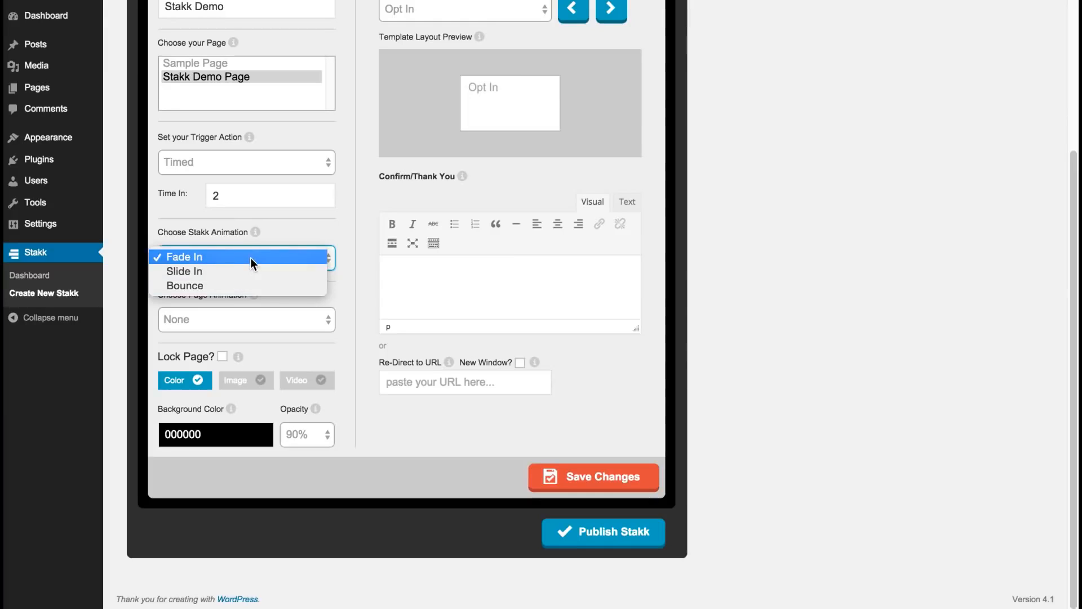
{"action": "left_click", "coordinate": [257, 285]}
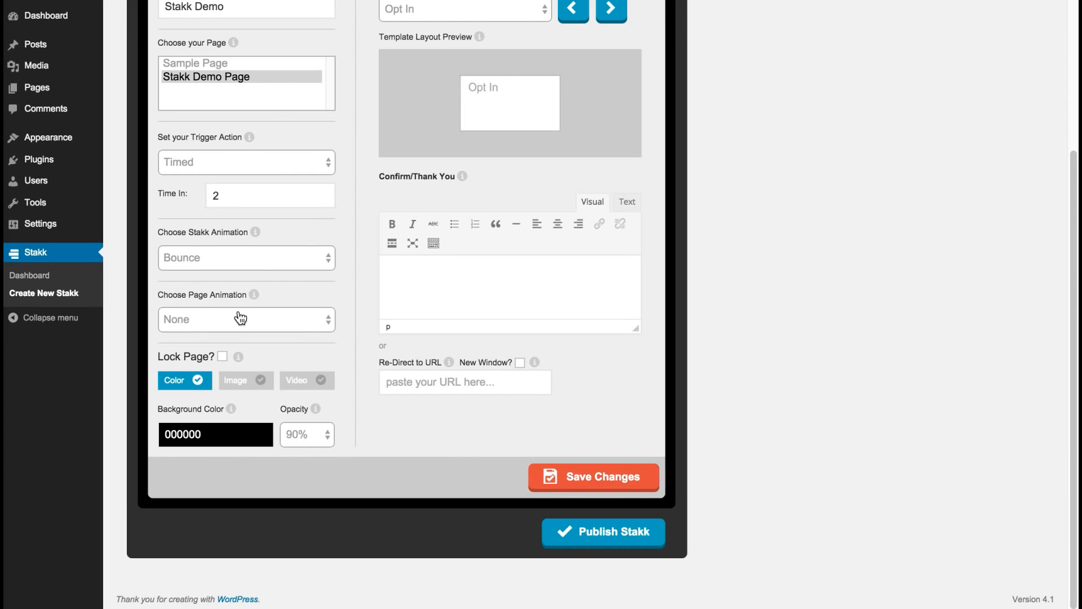
{"action": "left_click", "coordinate": [306, 317]}
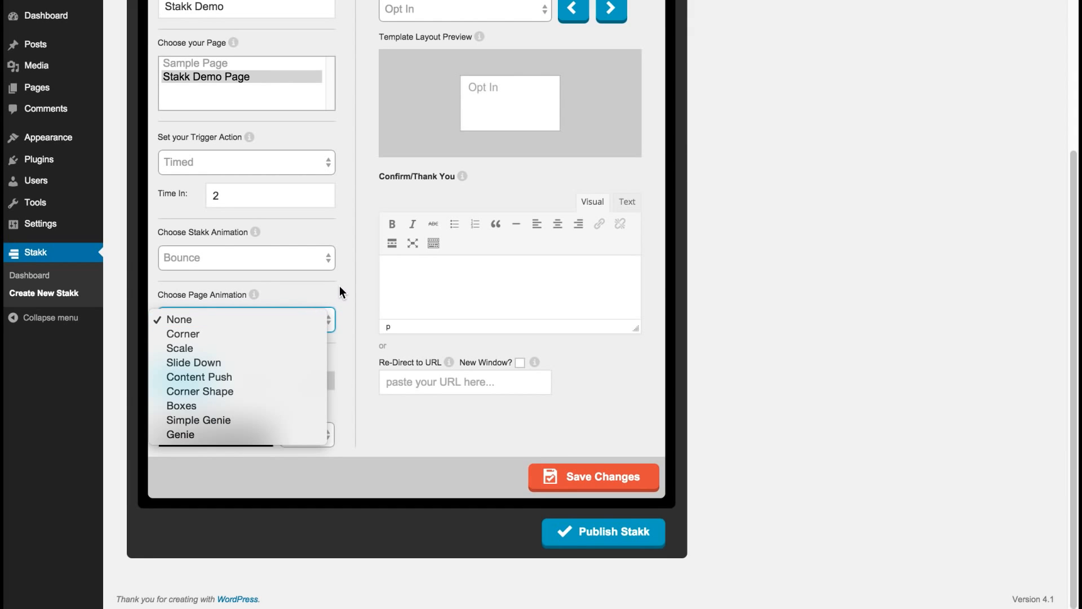
{"action": "left_click", "coordinate": [360, 218]}
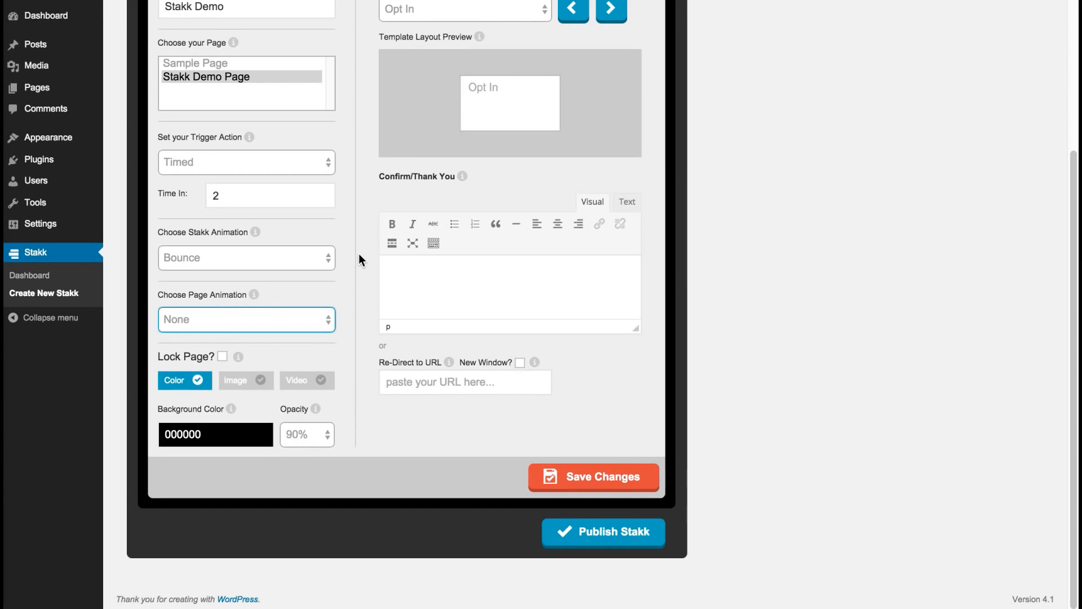
{"action": "left_click", "coordinate": [267, 318]}
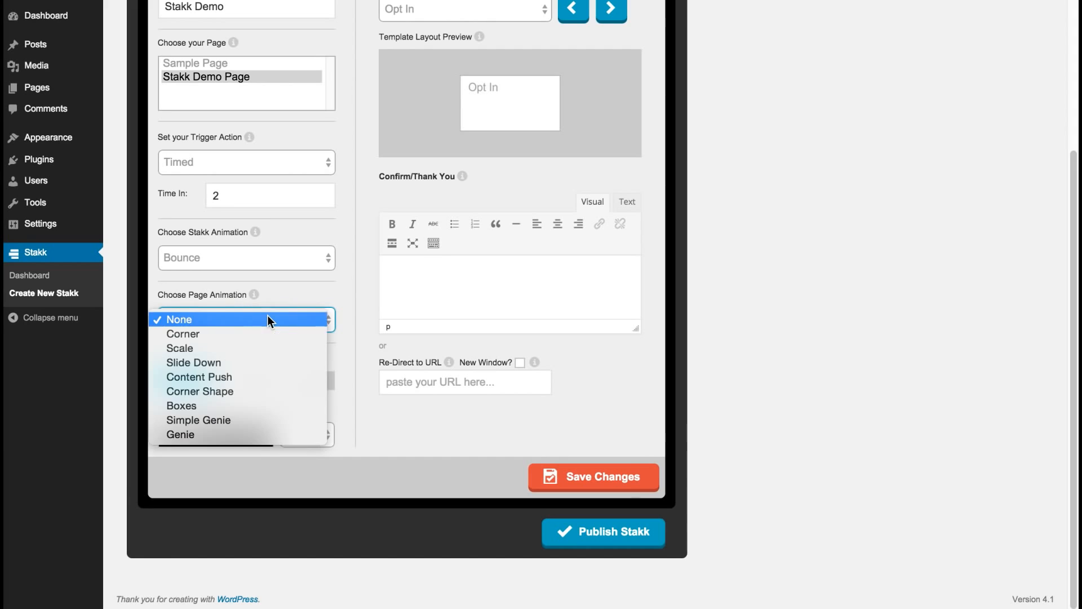
{"action": "left_click", "coordinate": [272, 377]}
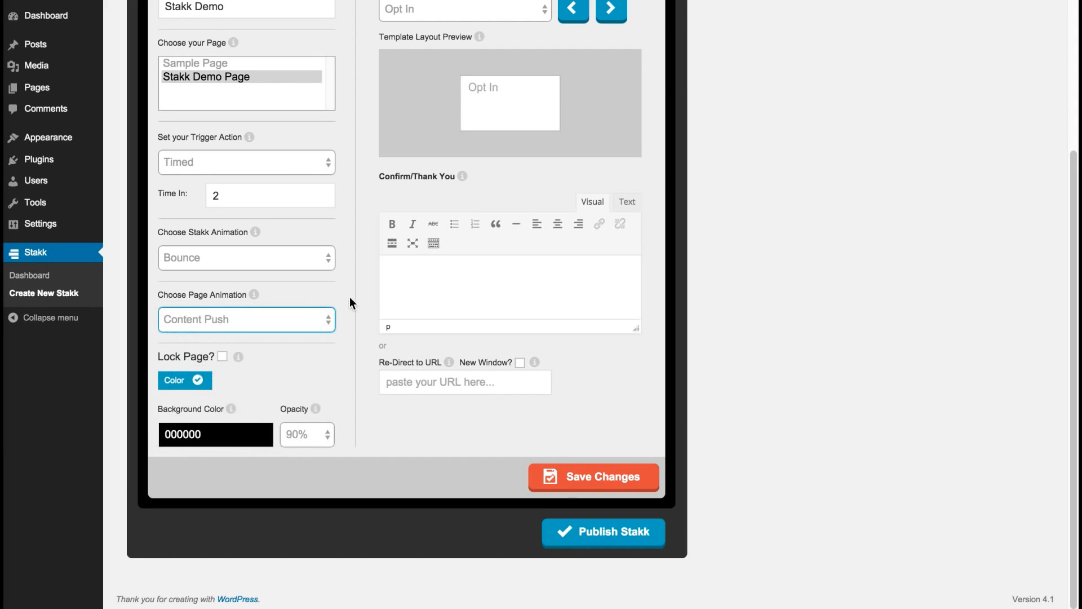
Set the background color to orange FF9900 with 100% opacity.
{"action": "left_click", "coordinate": [229, 434]}
{"action": "left_click", "coordinate": [178, 456]}
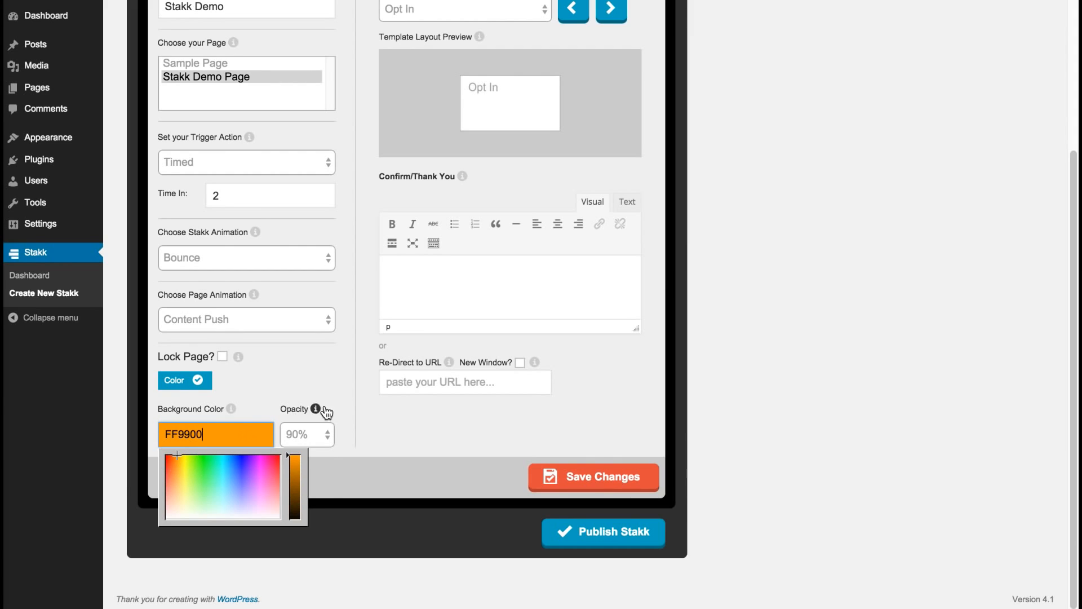
{"action": "left_click", "coordinate": [336, 384]}
{"action": "left_click", "coordinate": [325, 439]}
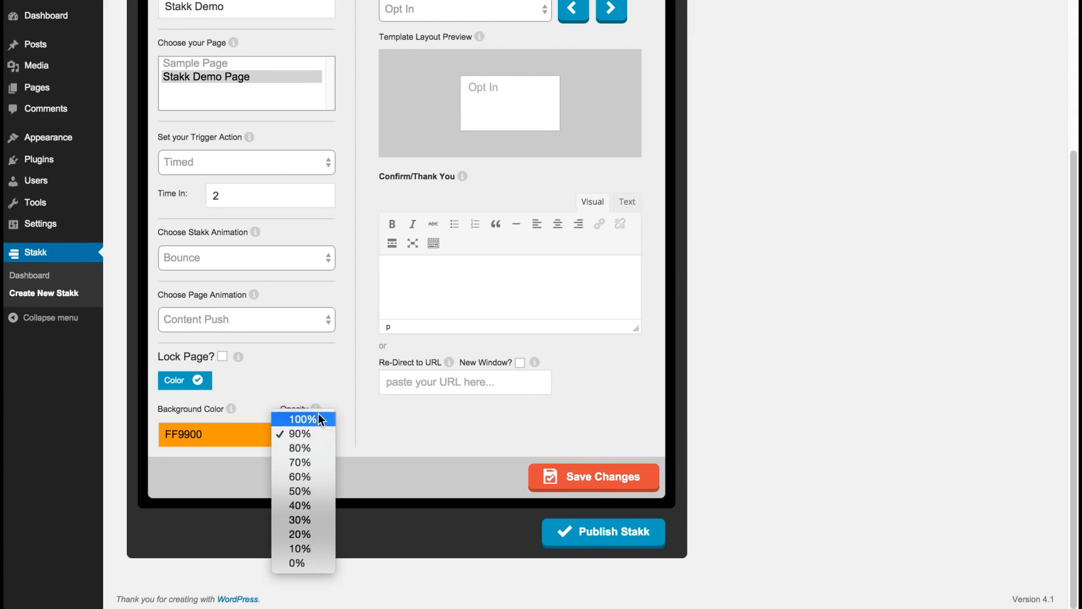
{"action": "left_click", "coordinate": [316, 418]}
{"action": "left_click", "coordinate": [347, 371]}
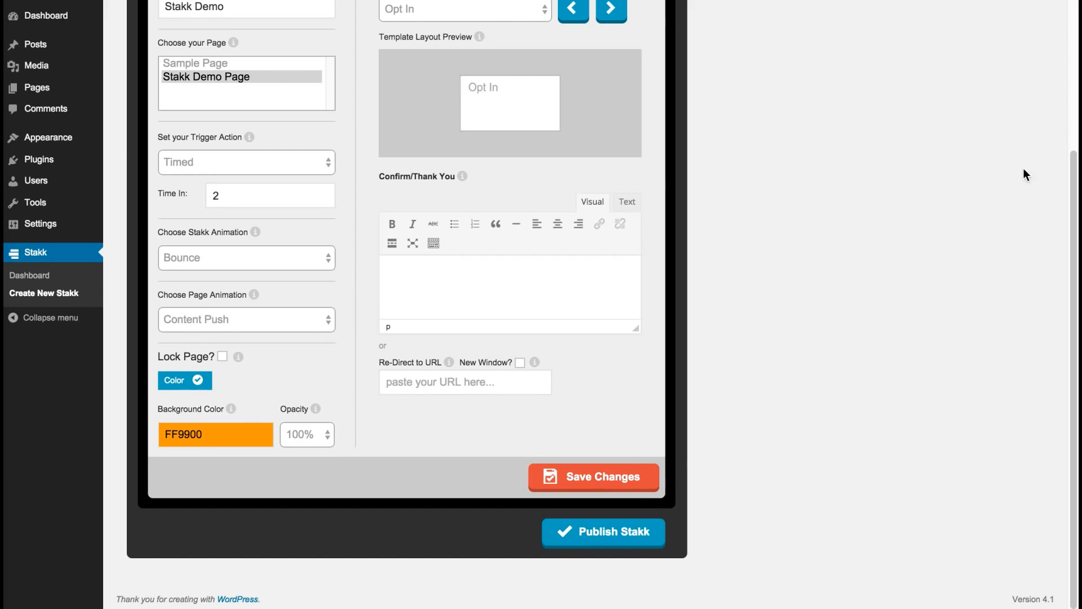
Review the layout templates available for the Stakk, from single elements to combinations with a timer.
{"action": "left_click_drag", "start_coordinate": [1074, 169], "coordinate": [1065, 96]}
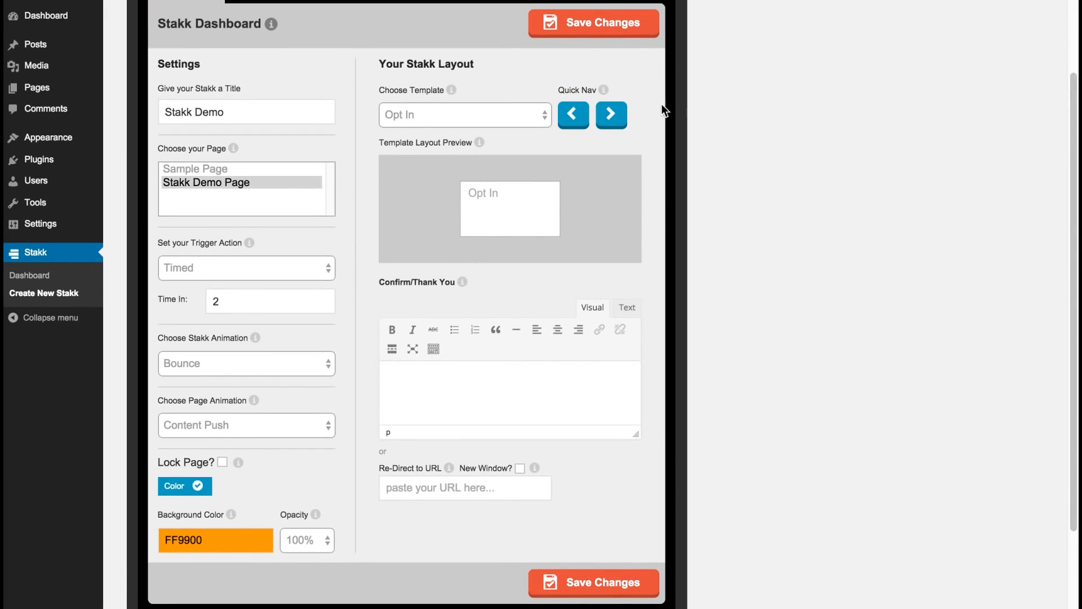
{"action": "left_click", "coordinate": [530, 117]}
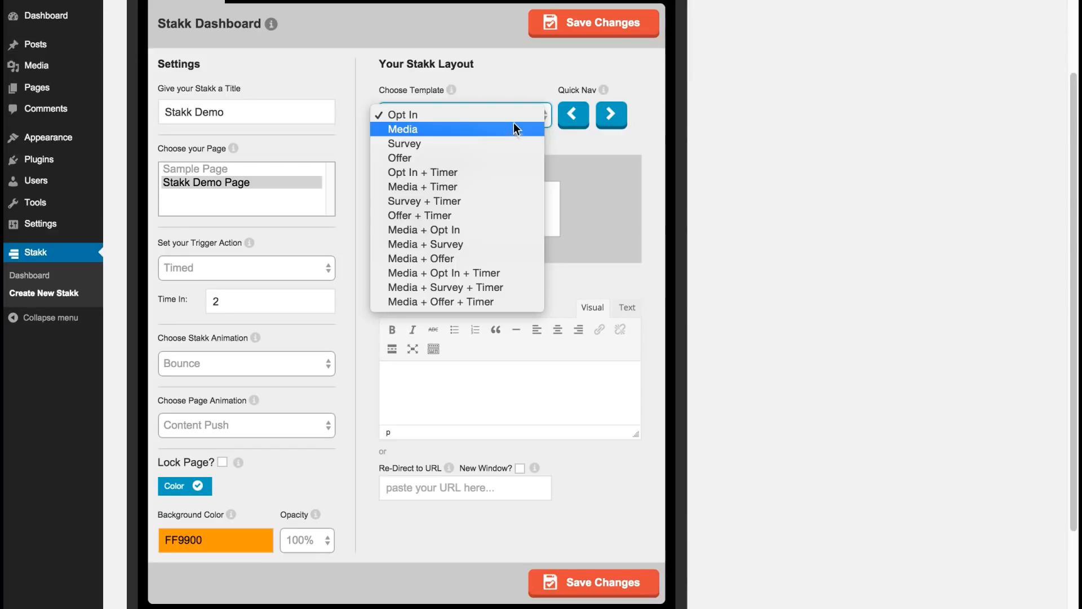
{"action": "left_click", "coordinate": [529, 90]}
{"action": "scroll", "coordinate": [1073, 93], "scroll_direction": "up", "scroll_amount": 2}
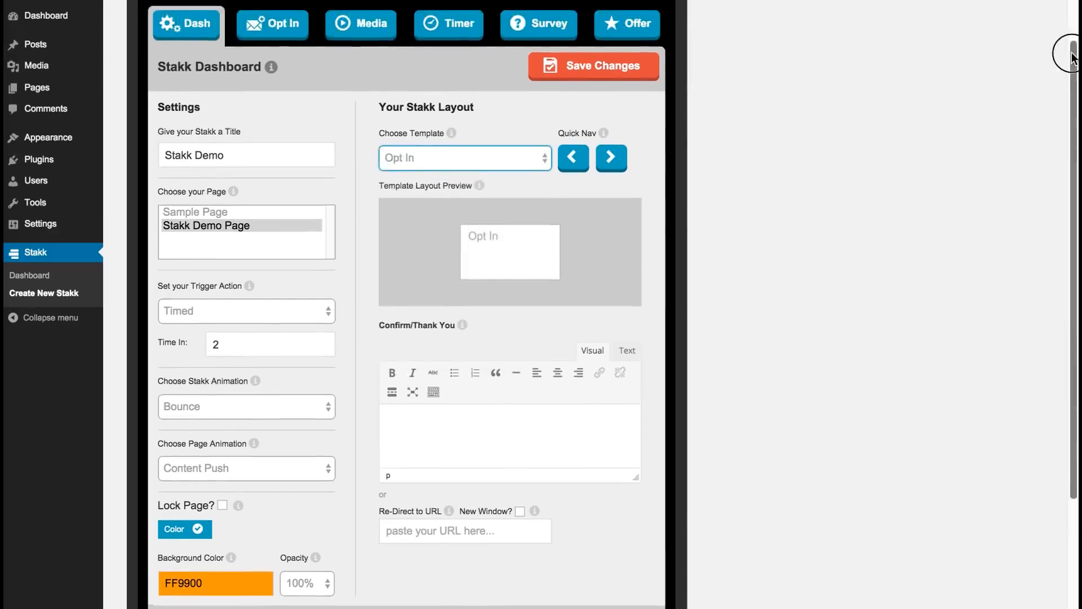
{"action": "left_click", "coordinate": [519, 173]}
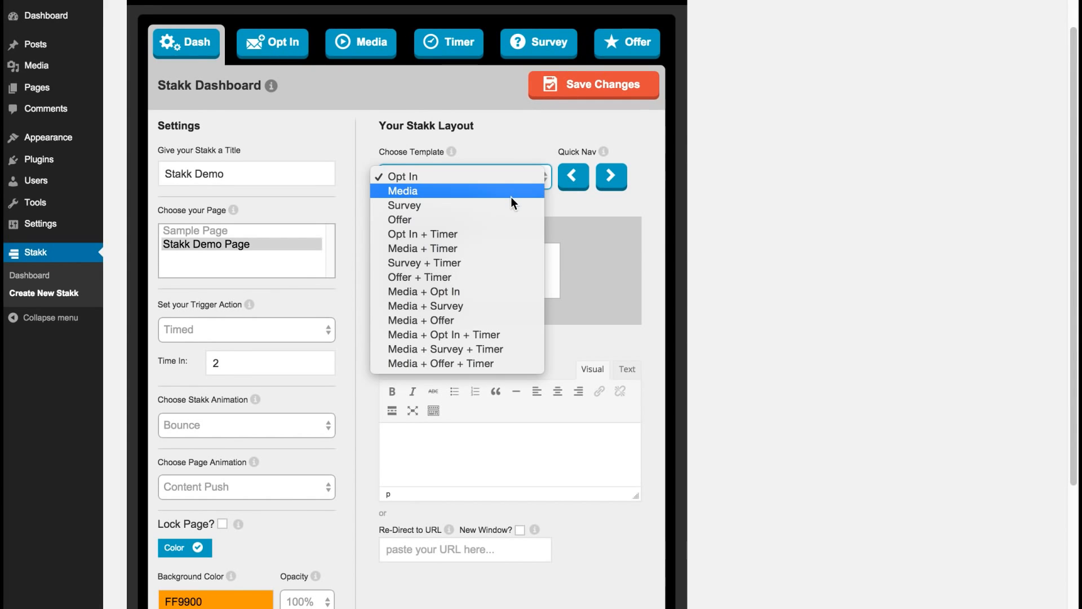
{"action": "left_click", "coordinate": [510, 126]}
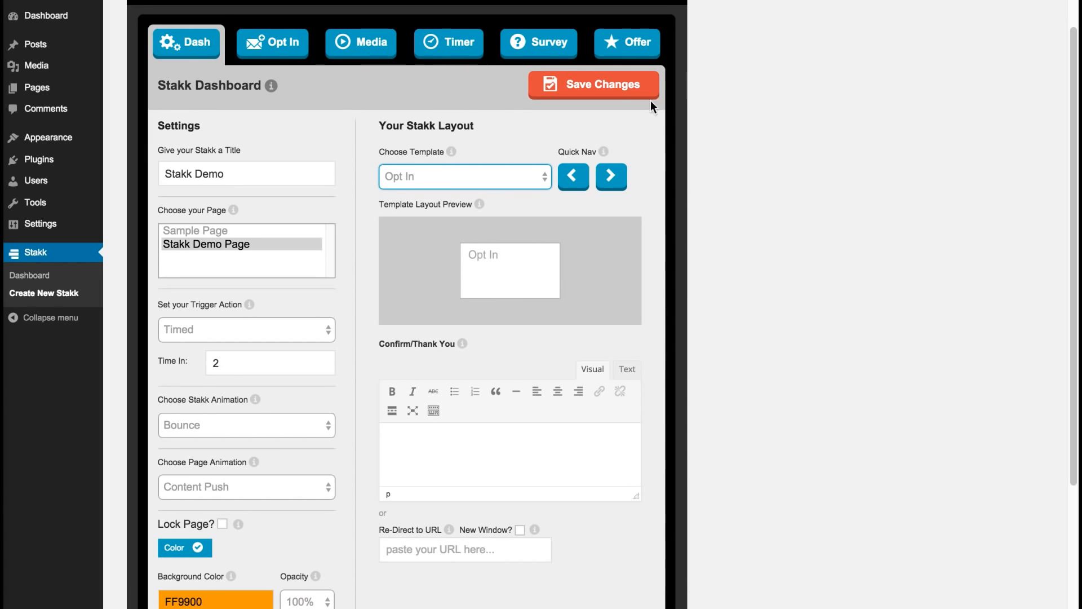
{"action": "left_click_drag", "start_coordinate": [1071, 75], "coordinate": [1071, 81]}
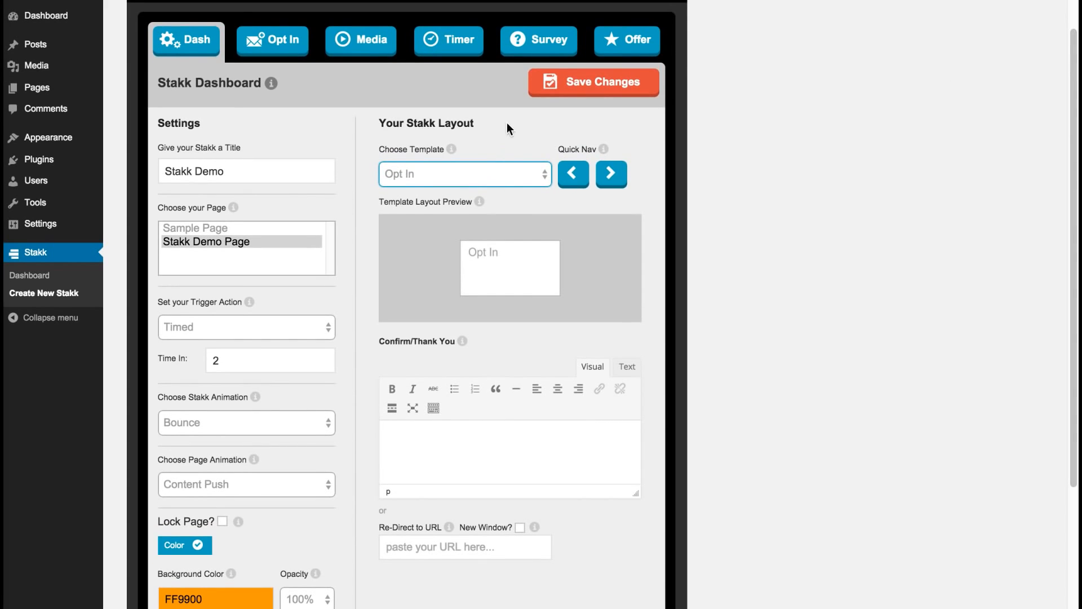
{"action": "left_click", "coordinate": [486, 173]}
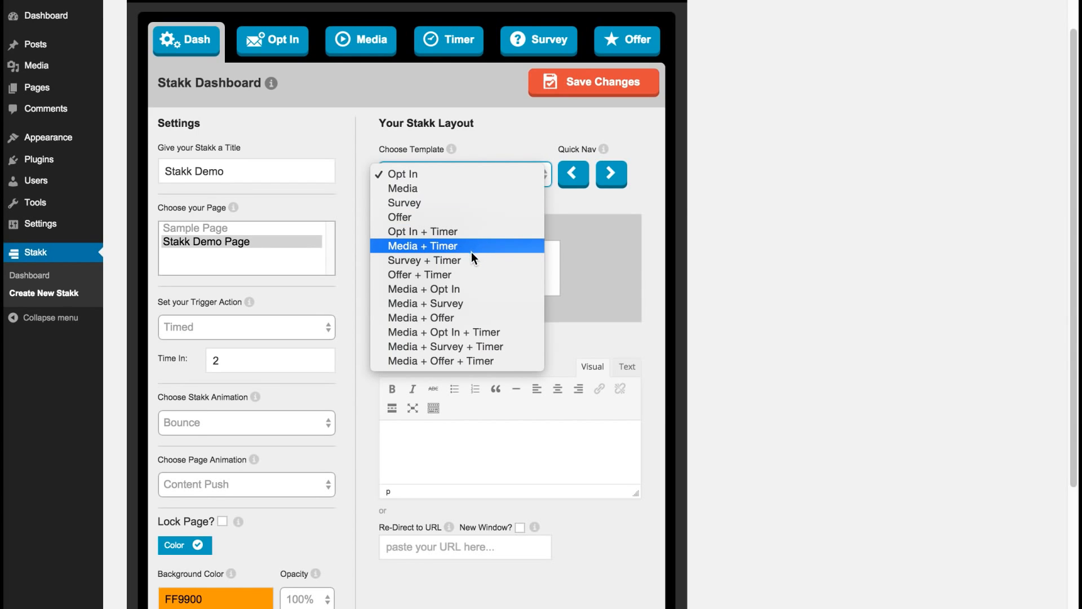
{"action": "left_click", "coordinate": [505, 137]}
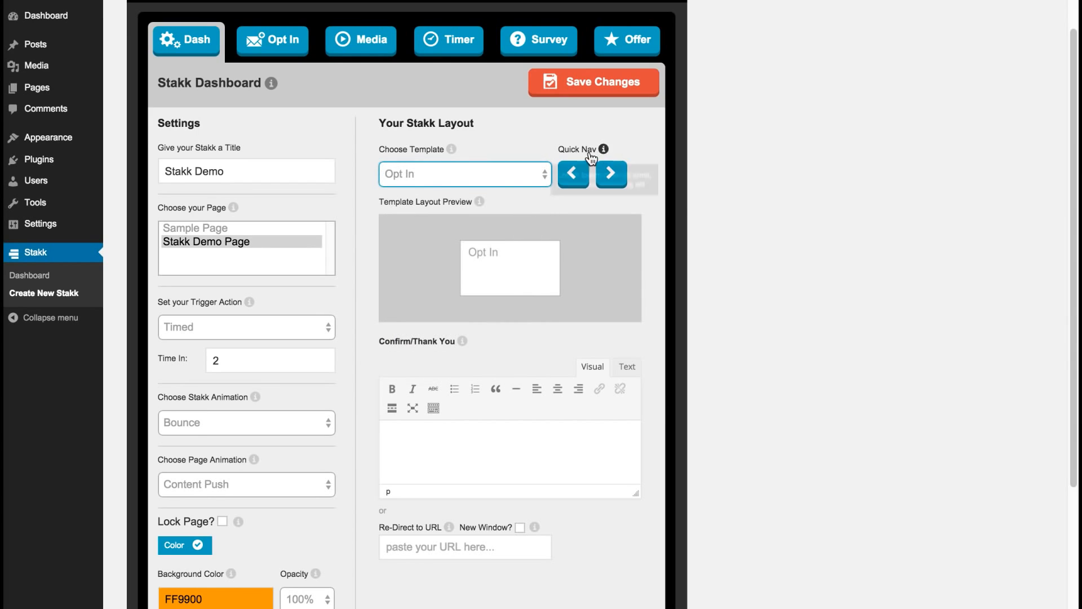
Step forward through the layout templates to Offer + Timer.
{"action": "left_click", "coordinate": [612, 176]}
{"action": "left_click", "coordinate": [612, 177]}
{"action": "left_click", "coordinate": [612, 177]}
{"action": "left_click", "coordinate": [611, 177]}
{"action": "left_click", "coordinate": [612, 177]}
{"action": "left_click", "coordinate": [611, 176]}
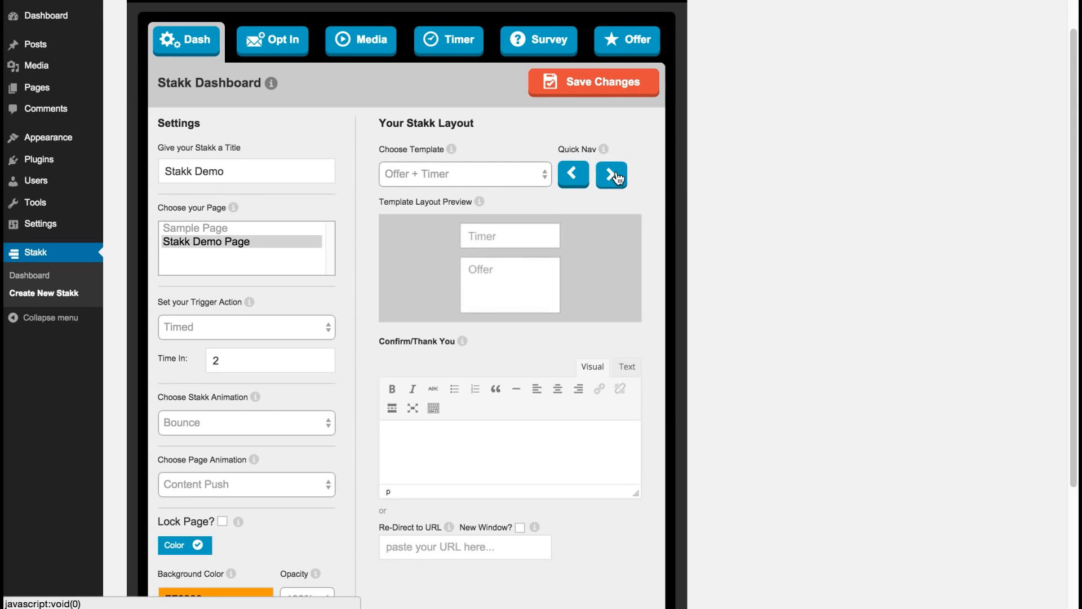
Enter "Thank you!" as the confirmation message, enable New Window for the redirect, and save the changes.
{"action": "scroll", "coordinate": [1067, 186], "scroll_direction": "down", "scroll_amount": 2}
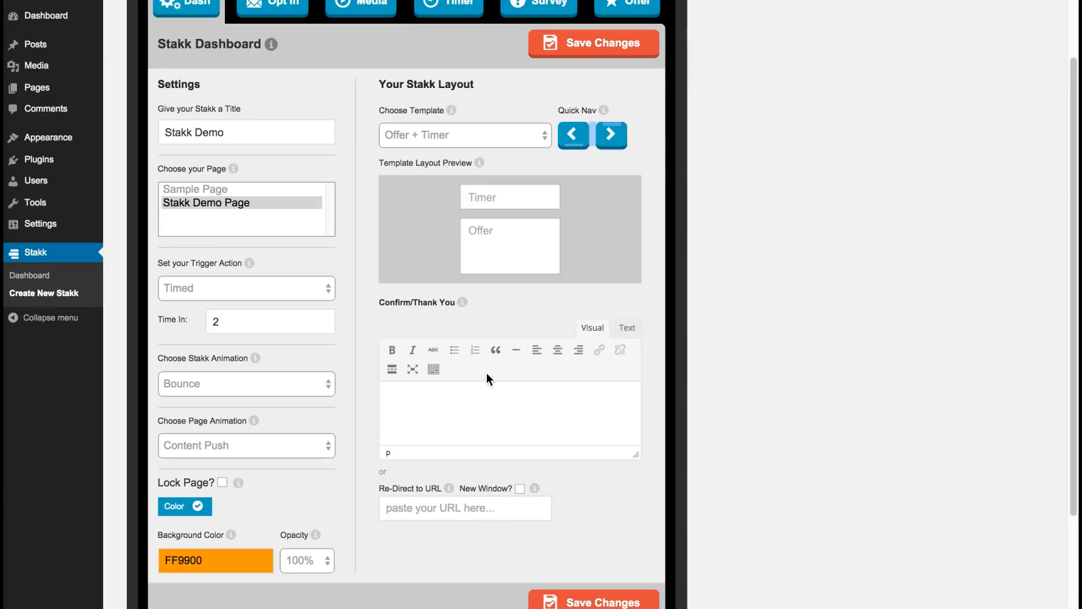
{"action": "left_click", "coordinate": [431, 404]}
{"action": "left_click", "coordinate": [519, 488]}
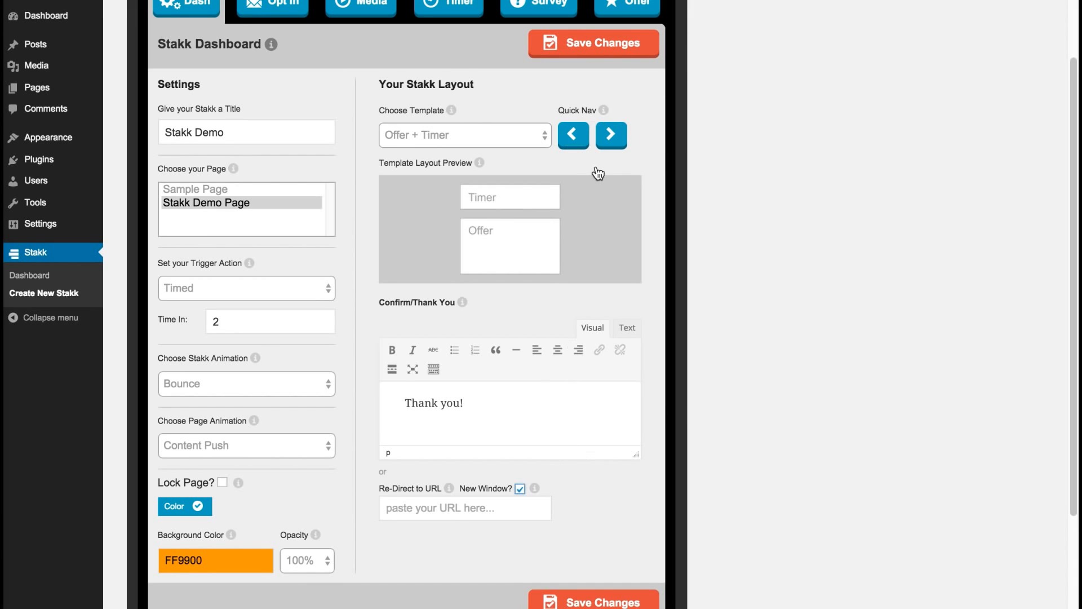
{"action": "left_click", "coordinate": [601, 46]}
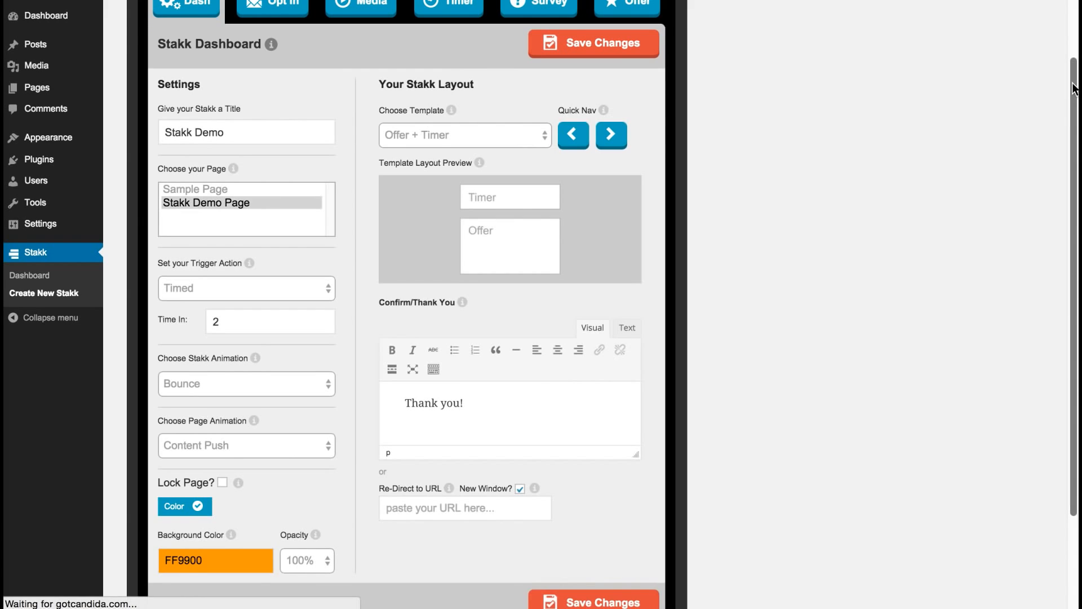
Look over the Opt In and Media settings and open the Countdown Timer settings.
{"action": "left_click_drag", "start_coordinate": [1074, 84], "coordinate": [1072, 26]}
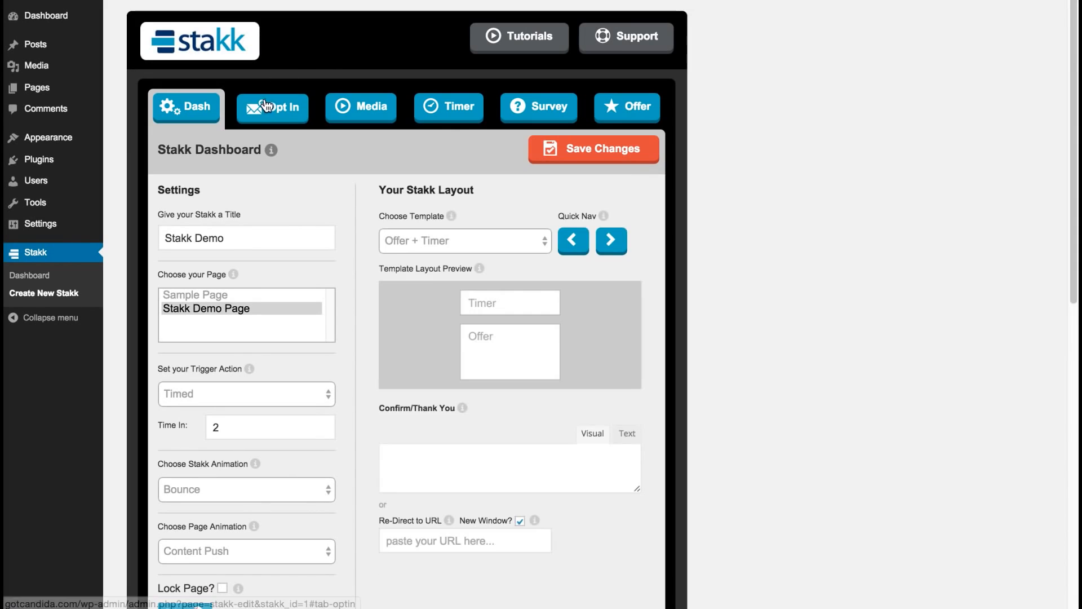
{"action": "left_click_drag", "start_coordinate": [1073, 55], "coordinate": [1069, 85]}
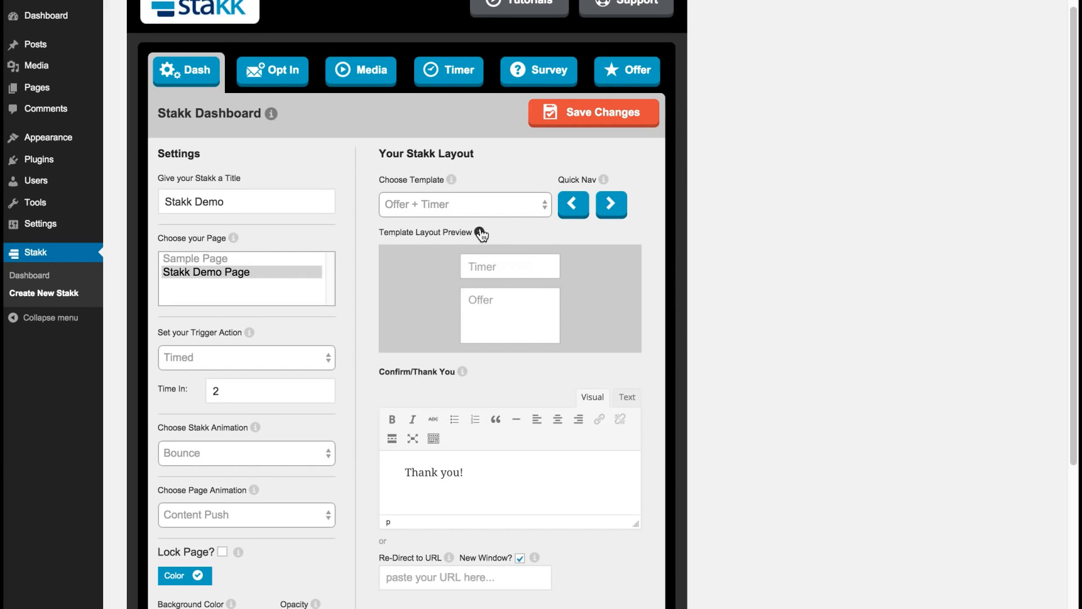
{"action": "left_click", "coordinate": [270, 67]}
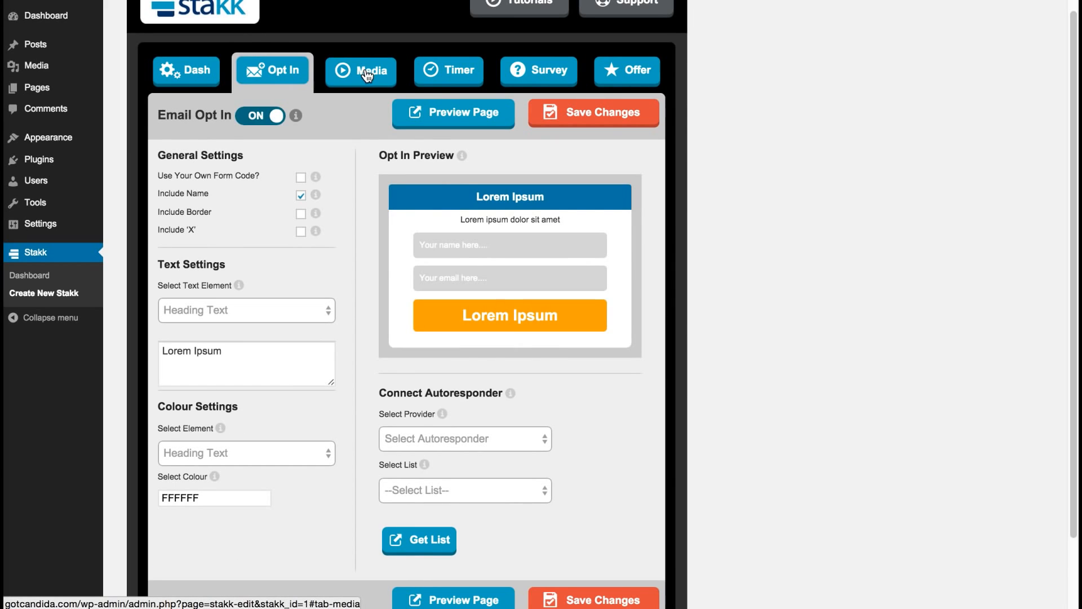
{"action": "left_click", "coordinate": [365, 68]}
{"action": "left_click", "coordinate": [452, 75]}
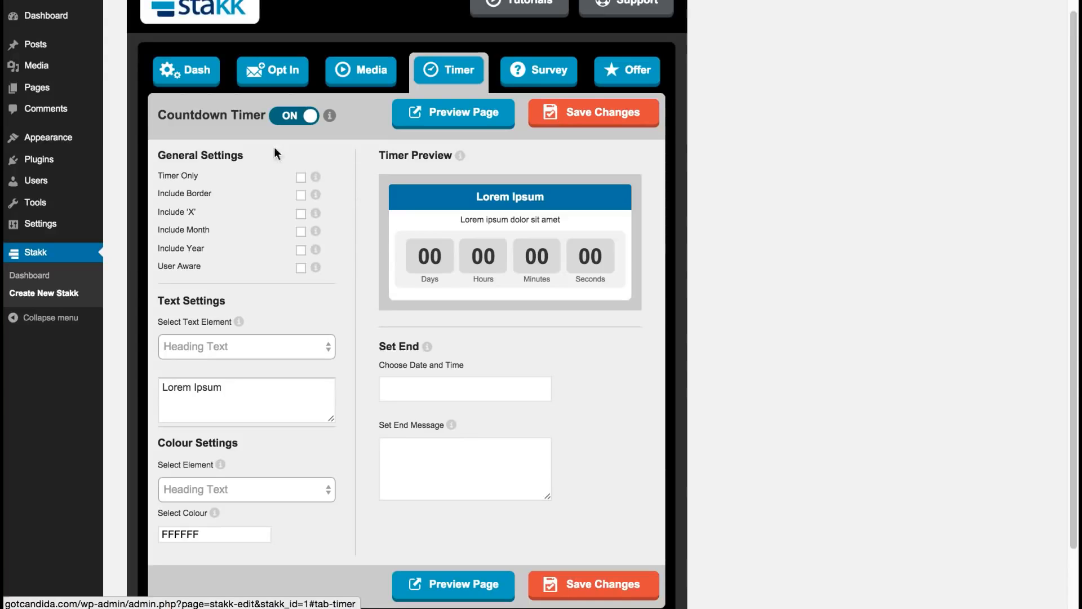
Try out the Timer Only, Include Border, Include 'X', Include Month and Include Year options on the countdown timer.
{"action": "left_click", "coordinate": [300, 177]}
{"action": "left_click", "coordinate": [301, 177]}
{"action": "left_click", "coordinate": [301, 195]}
{"action": "left_click", "coordinate": [301, 196]}
{"action": "left_click", "coordinate": [301, 213]}
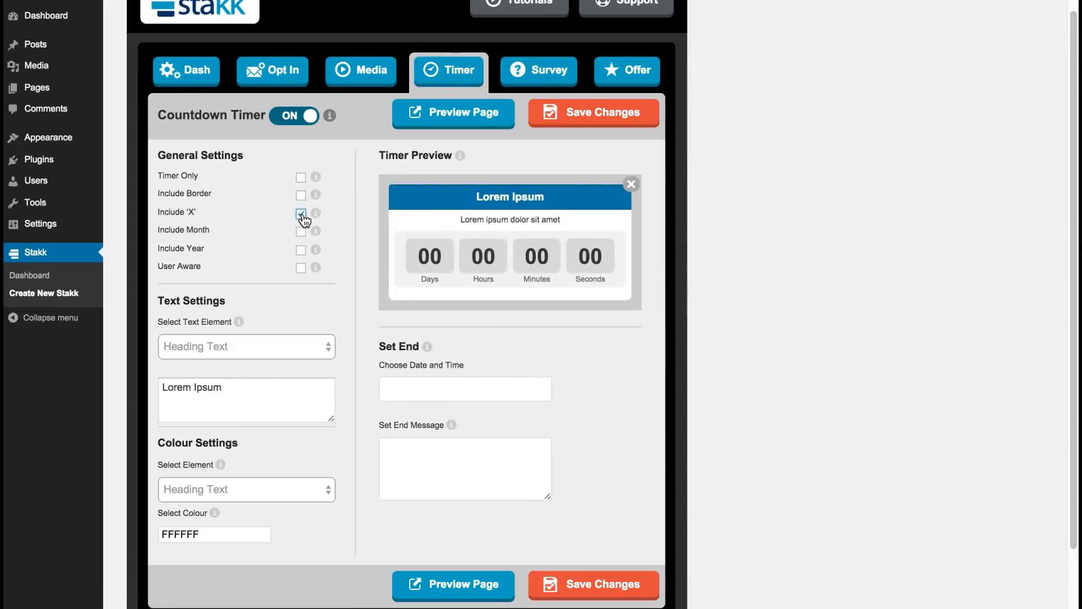
{"action": "left_click", "coordinate": [301, 213]}
{"action": "left_click", "coordinate": [301, 231]}
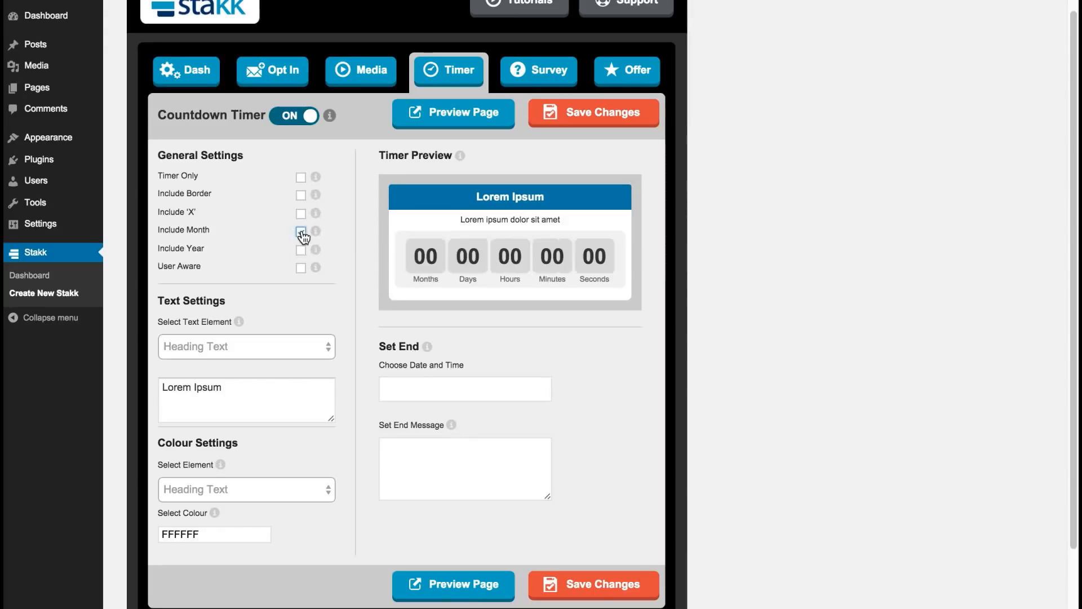
{"action": "left_click", "coordinate": [301, 231]}
{"action": "left_click", "coordinate": [301, 250]}
{"action": "left_click", "coordinate": [301, 250]}
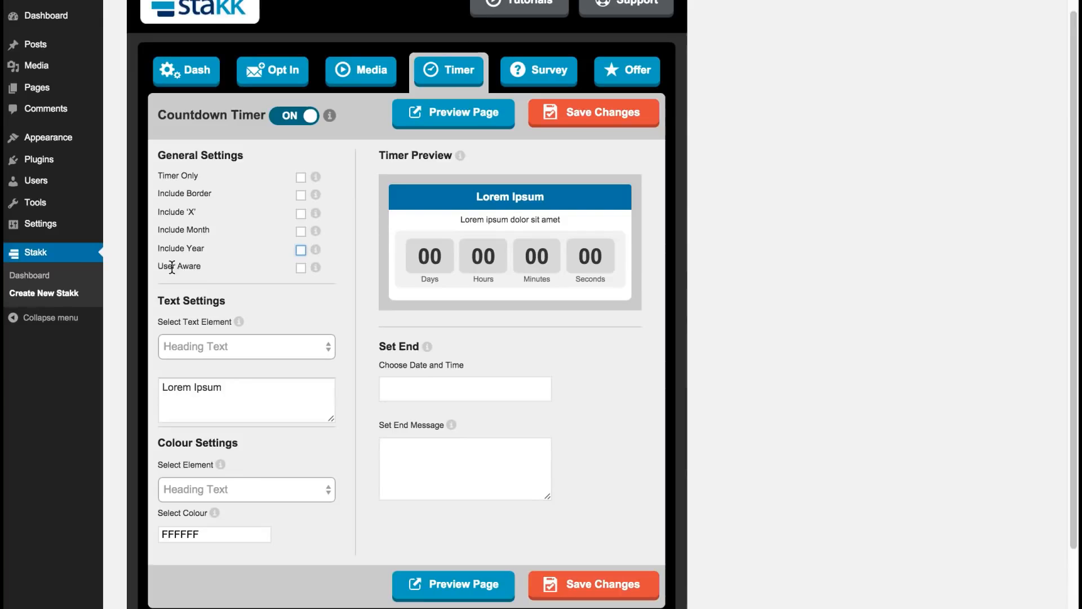
Try the User Aware option's number-of-days end setting and compare it with the date and time picker.
{"action": "left_click", "coordinate": [302, 269]}
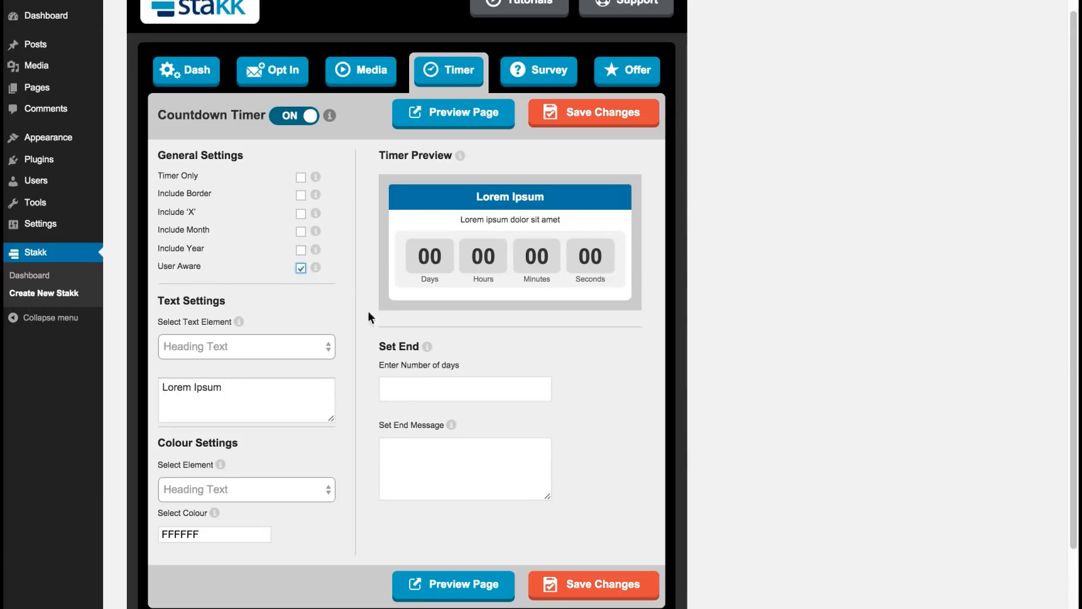
{"action": "left_click", "coordinate": [399, 388]}
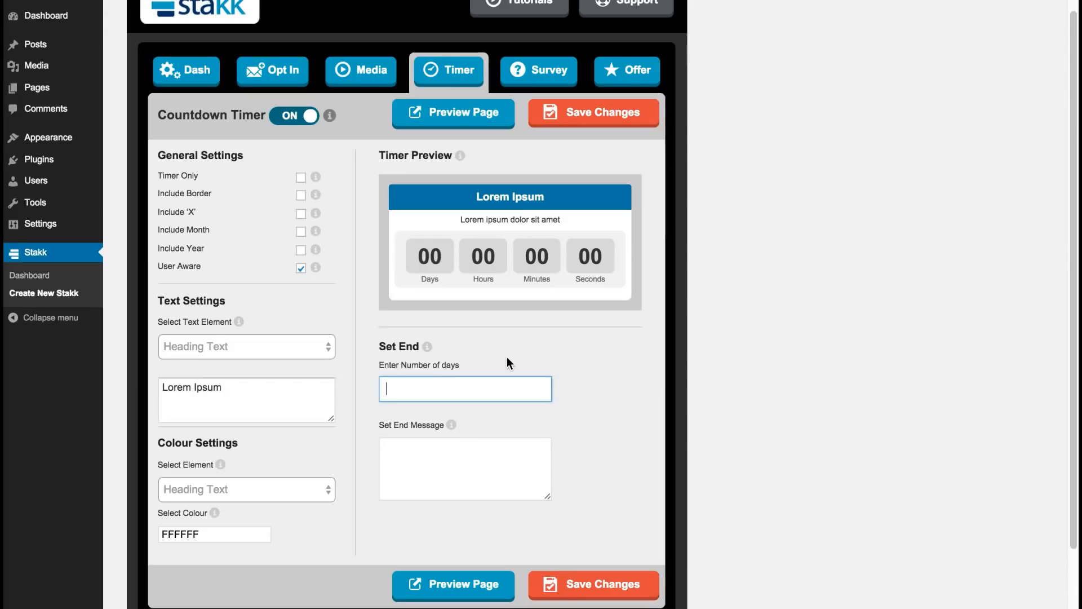
{"action": "left_click", "coordinate": [302, 268]}
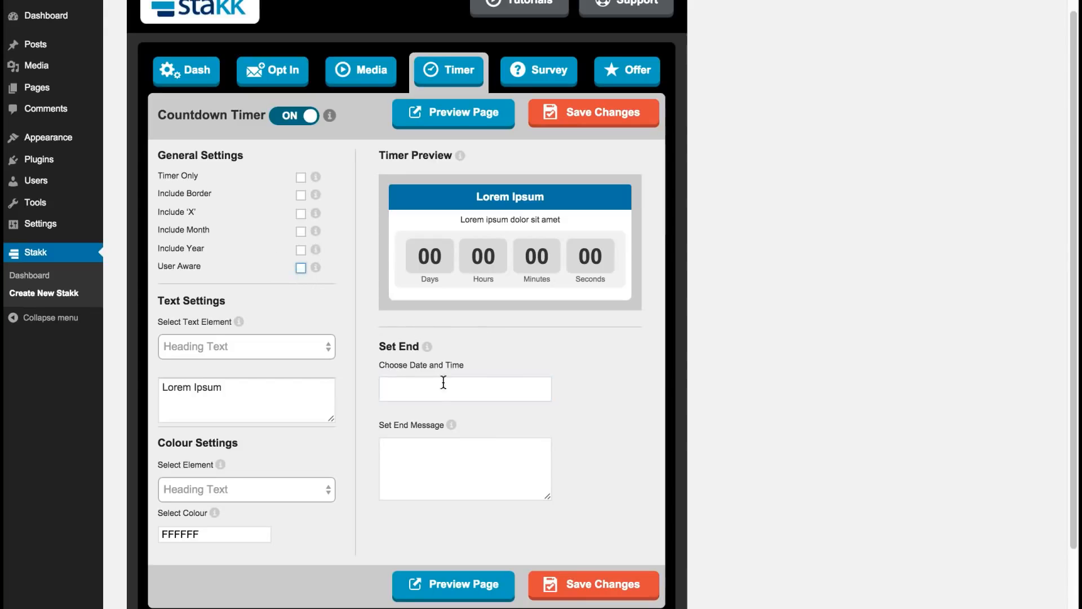
{"action": "left_click", "coordinate": [443, 388]}
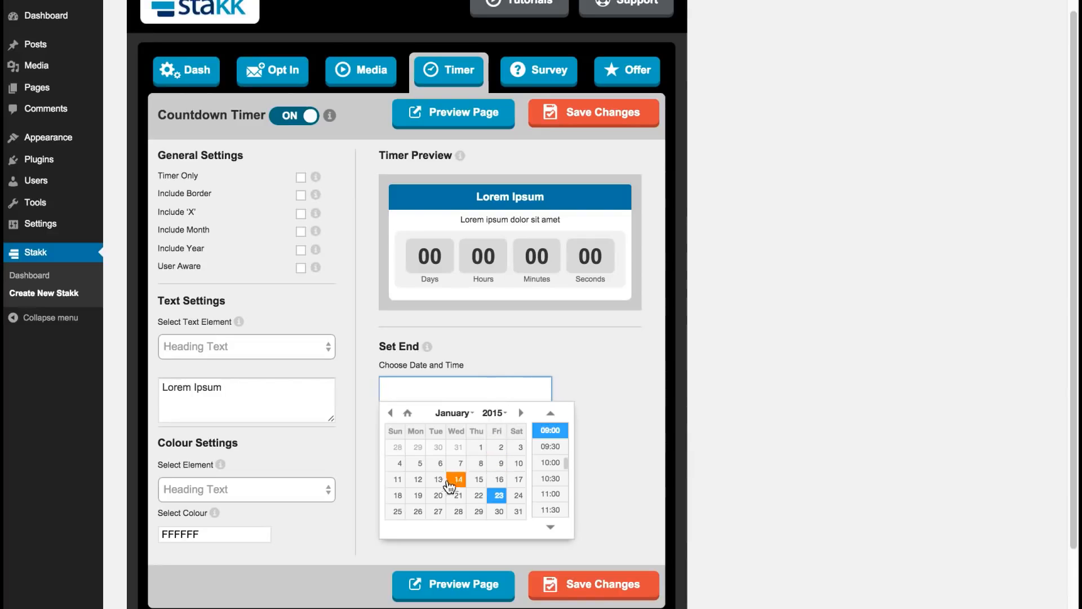
{"action": "left_click", "coordinate": [600, 377]}
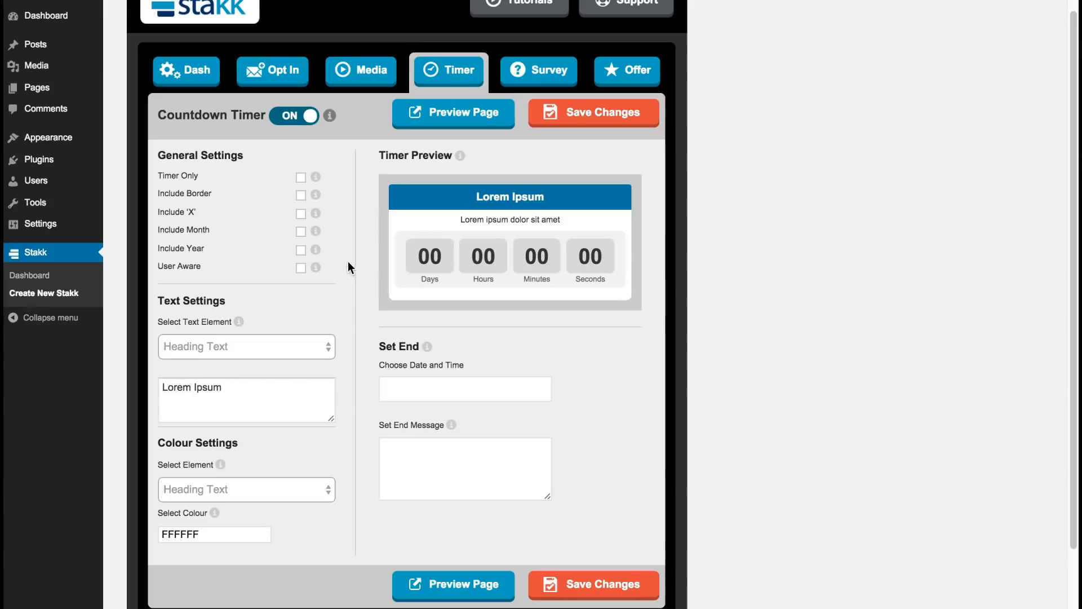
Make the countdown timer User Aware with an end of 3 days, enable Timer Only, and save the changes.
{"action": "left_click", "coordinate": [300, 268]}
{"action": "left_click", "coordinate": [397, 388]}
{"action": "type", "text": "3"}
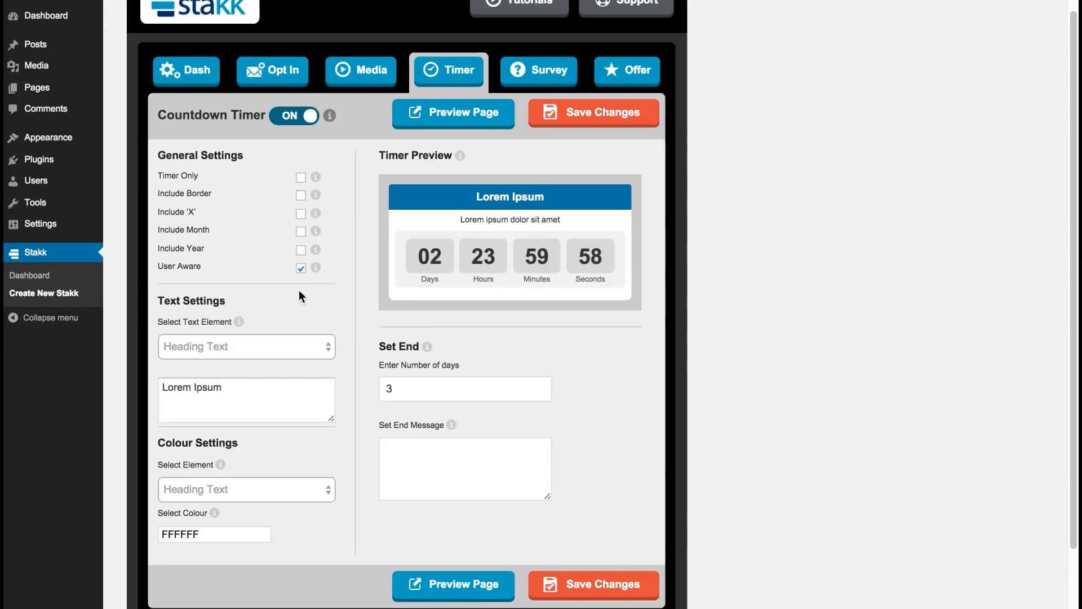
{"action": "left_click", "coordinate": [302, 177]}
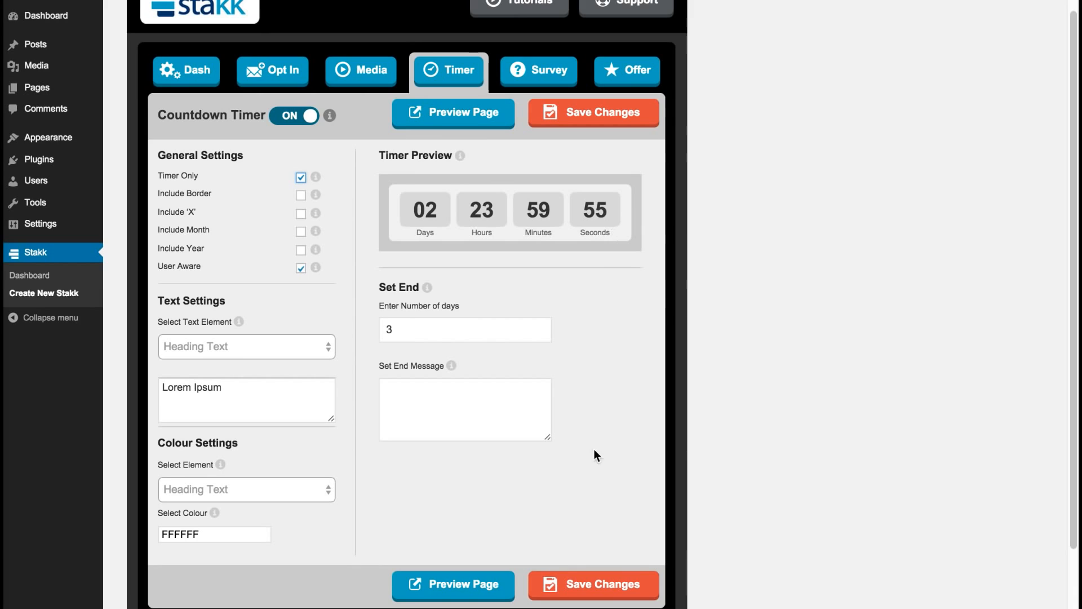
{"action": "left_click", "coordinate": [624, 113]}
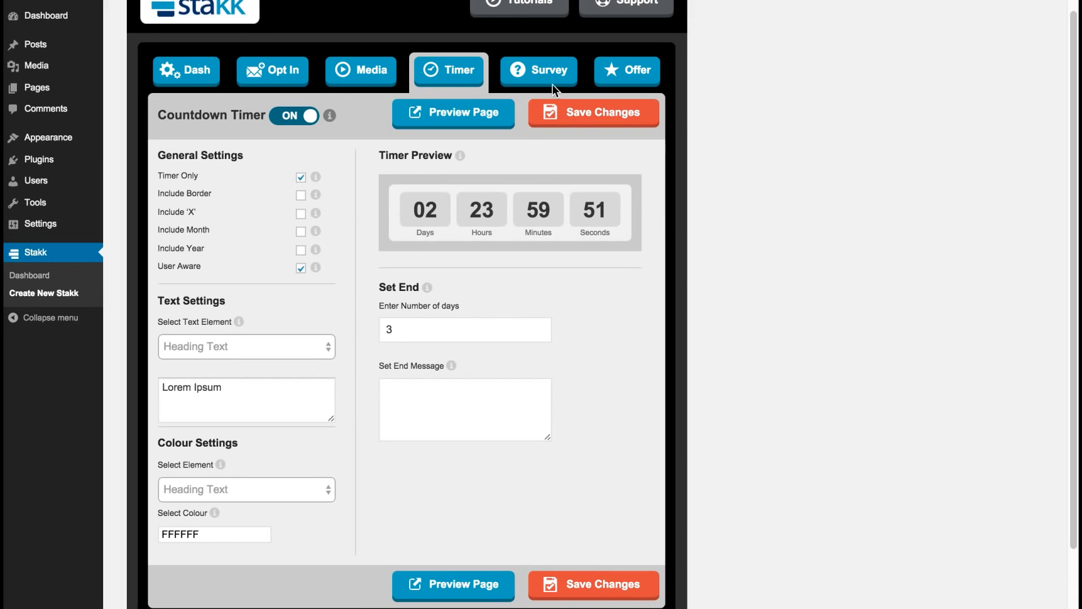
Look over the Survey settings and the feature list count choices in the Special Offer settings.
{"action": "left_click", "coordinate": [545, 80]}
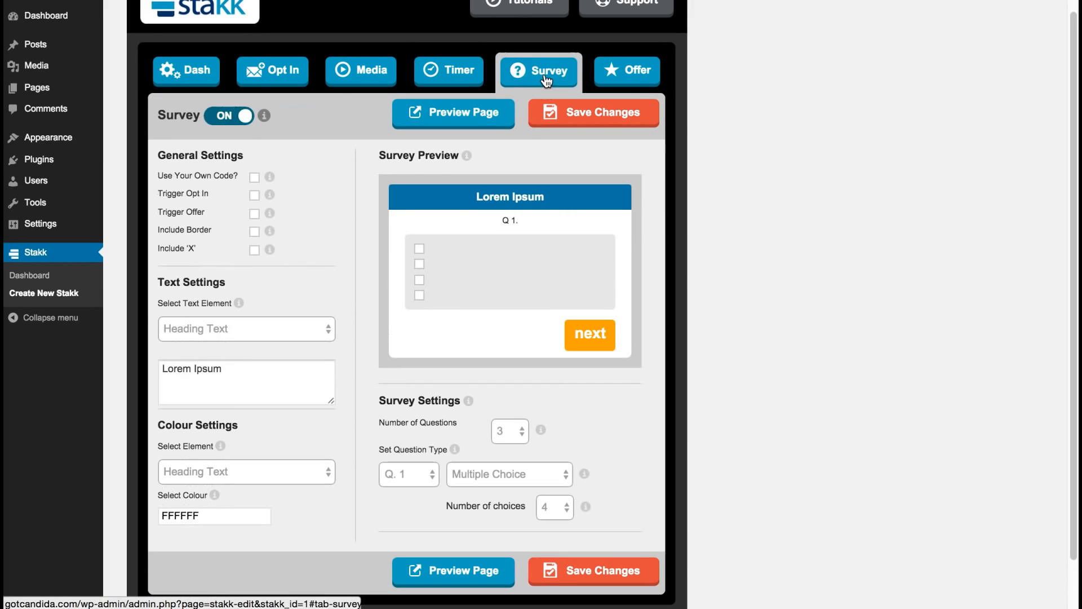
{"action": "left_click", "coordinate": [637, 72]}
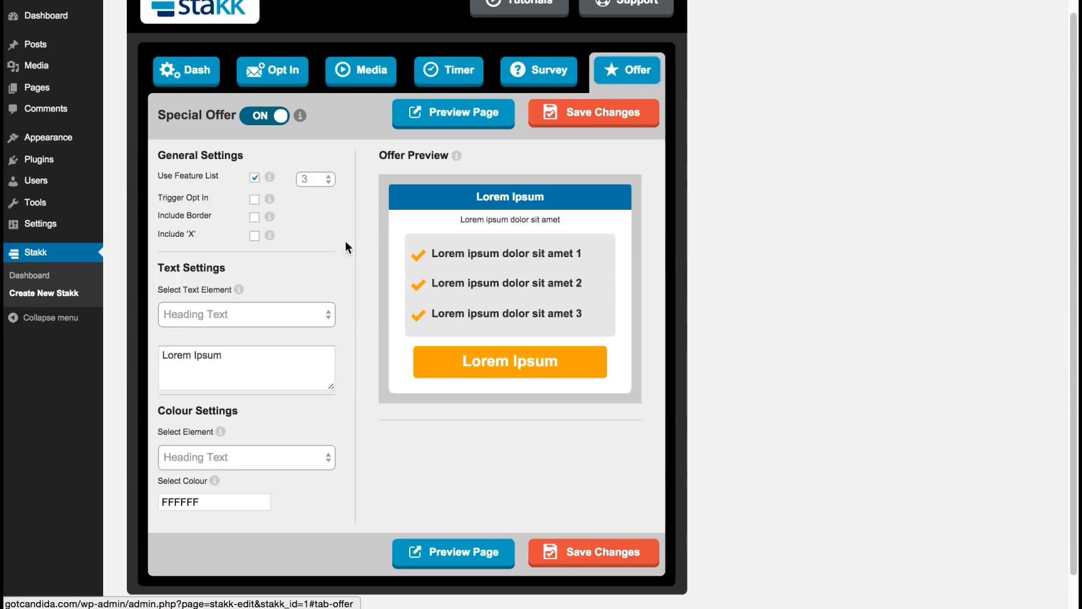
{"action": "left_click", "coordinate": [318, 179]}
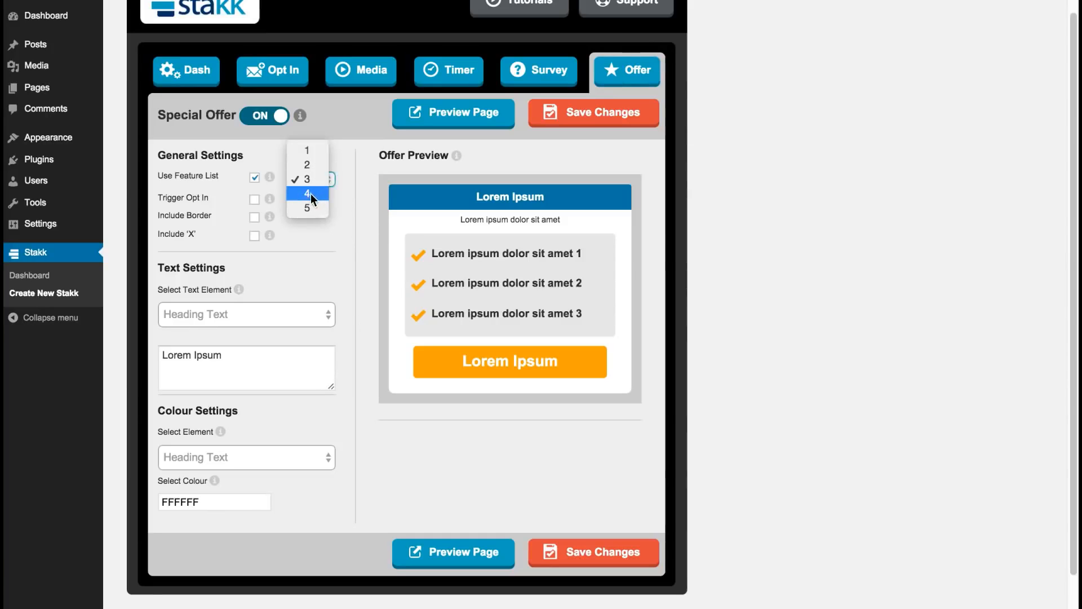
{"action": "left_click", "coordinate": [314, 180]}
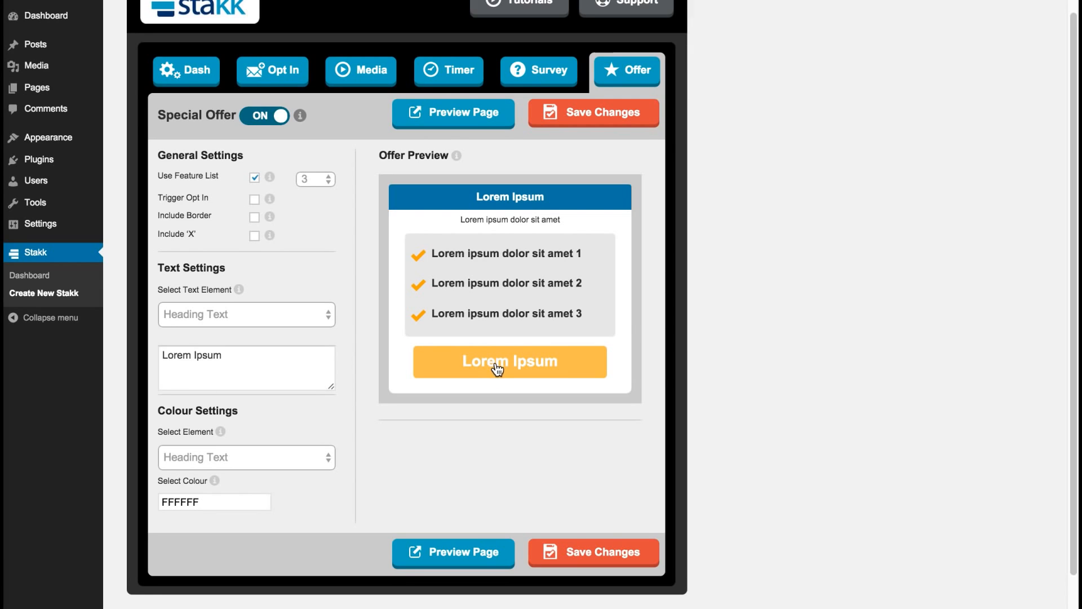
Enable Trigger Opt In and Include 'X' for the special offer and view its editable text elements.
{"action": "left_click", "coordinate": [254, 199]}
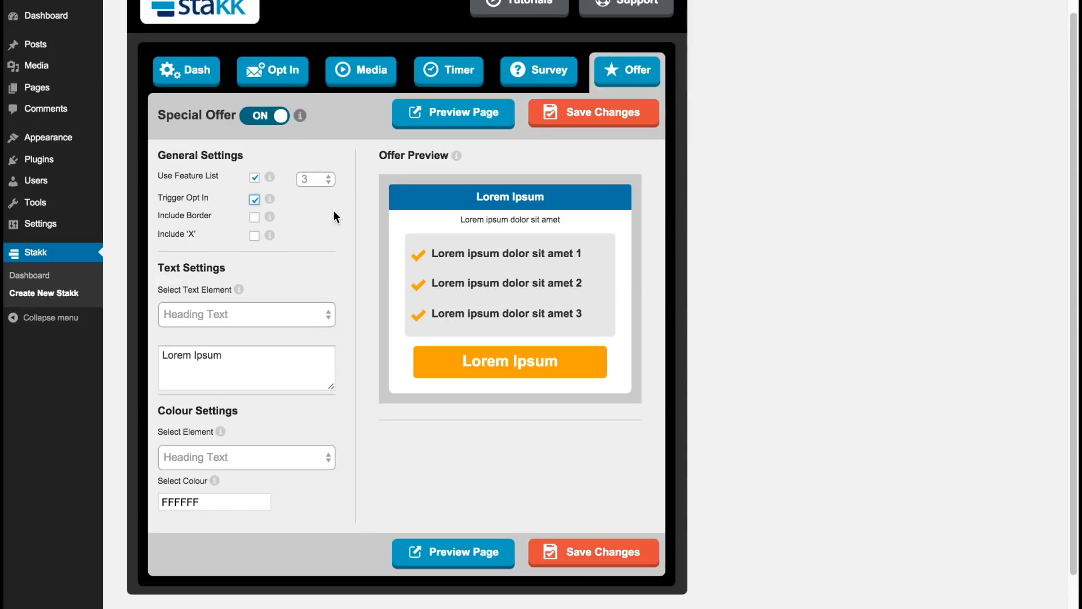
{"action": "left_click", "coordinate": [254, 236]}
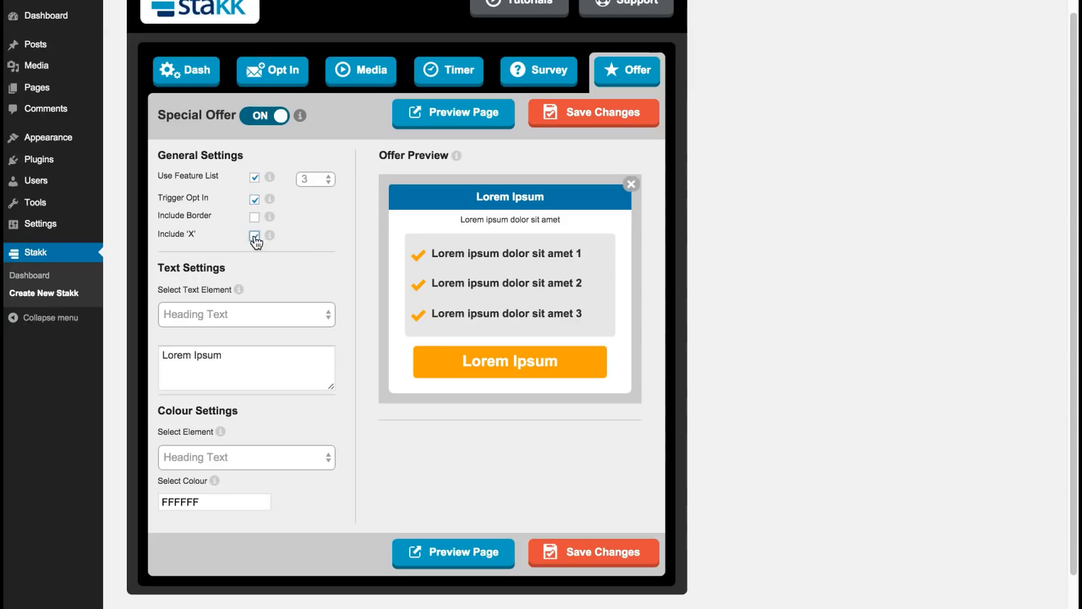
{"action": "left_click", "coordinate": [258, 319]}
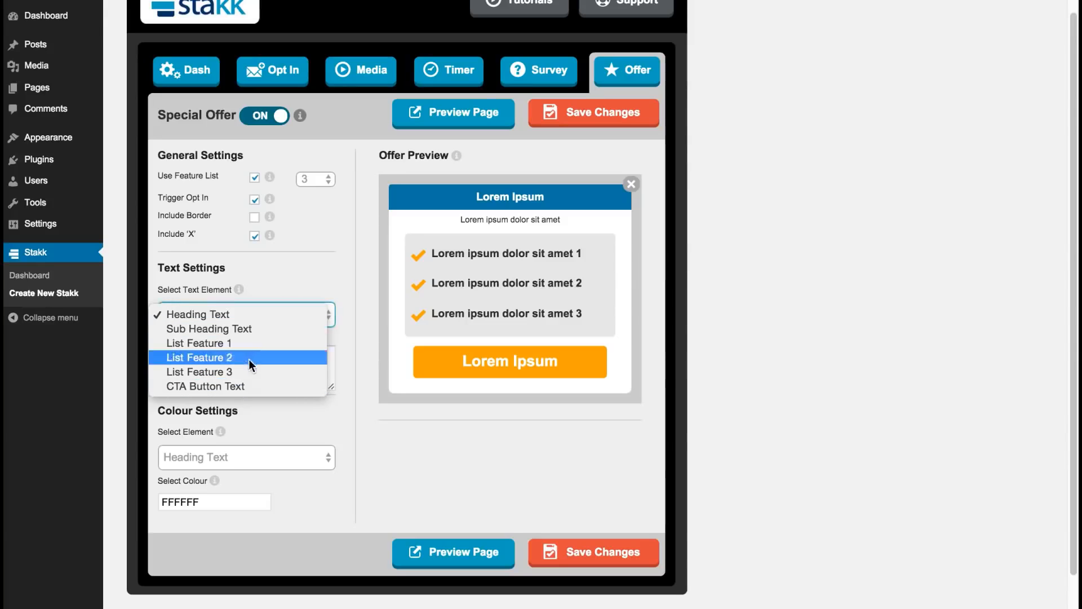
{"action": "left_click", "coordinate": [315, 275]}
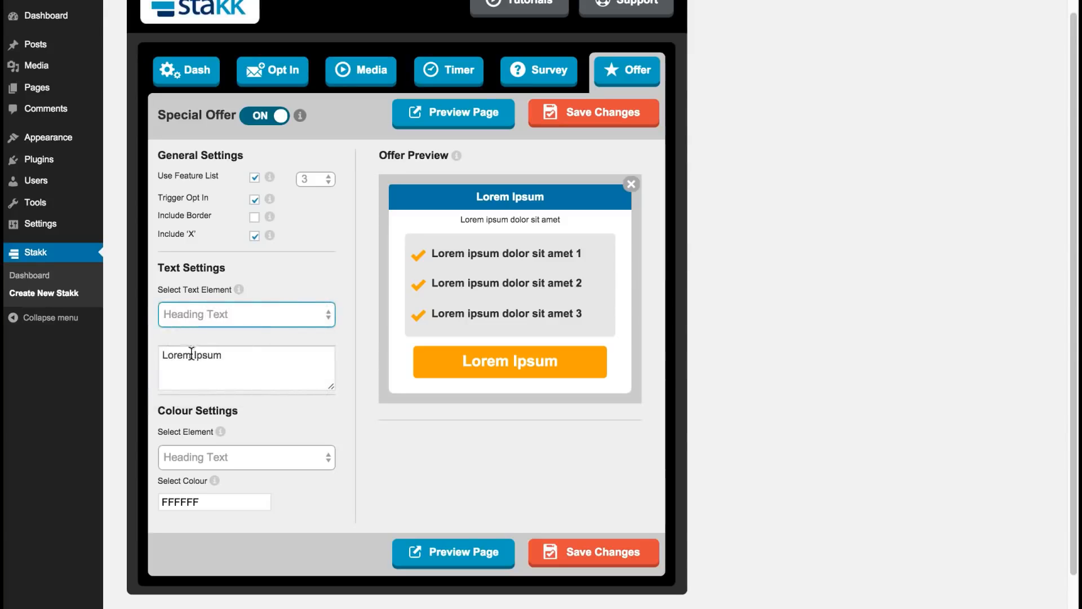
Remove the special offer's Sub Heading Text.
{"action": "left_click", "coordinate": [258, 320]}
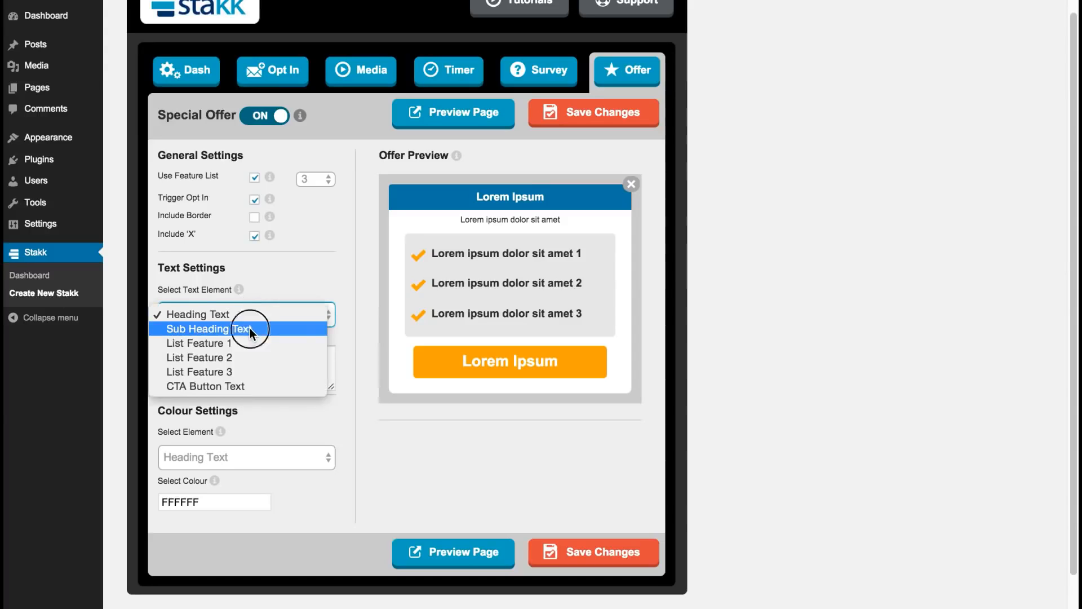
{"action": "left_click", "coordinate": [249, 329]}
{"action": "left_click_drag", "start_coordinate": [310, 355], "coordinate": [154, 351]}
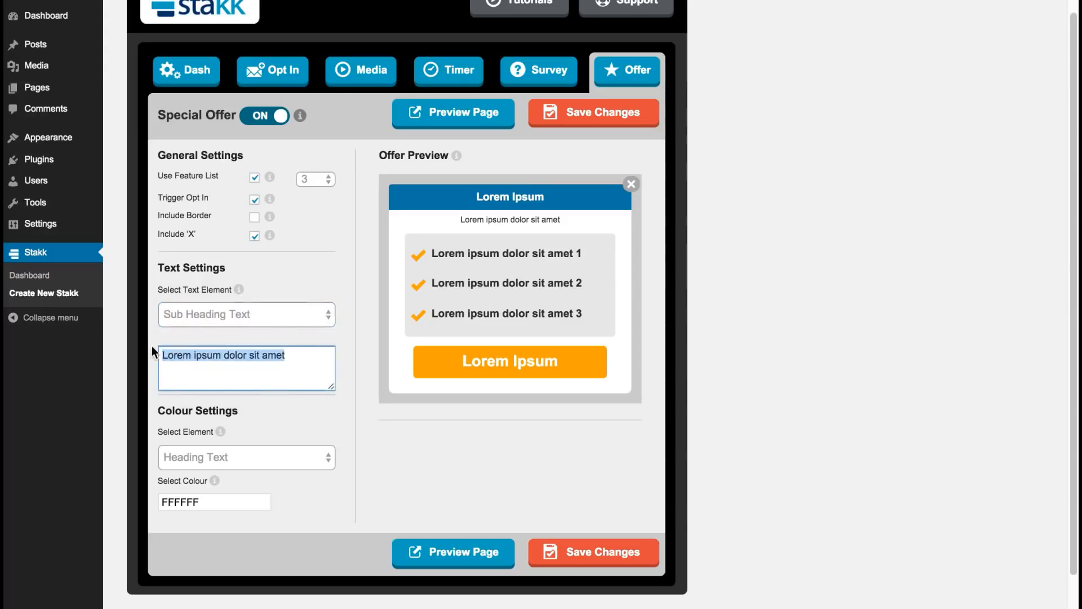
{"action": "key", "text": "BackSpace"}
{"action": "left_click", "coordinate": [324, 290]}
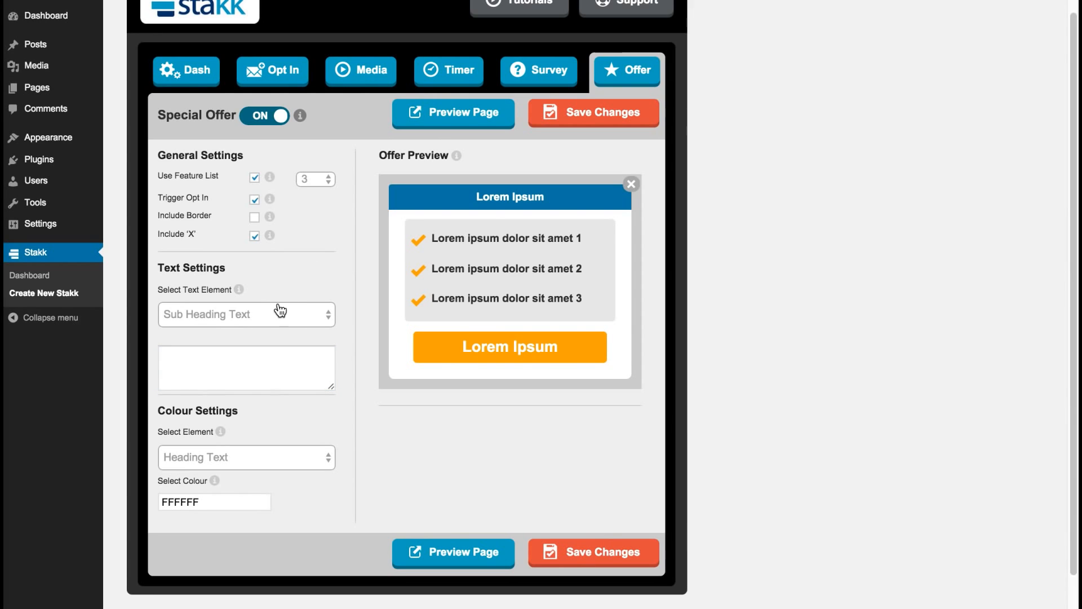
Change the special offer's CTA Button Text to "Click Here..".
{"action": "left_click", "coordinate": [261, 325]}
{"action": "left_click", "coordinate": [169, 372]}
{"action": "left_click_drag", "start_coordinate": [223, 355], "coordinate": [160, 347]}
{"action": "type", "text": "Click h"}
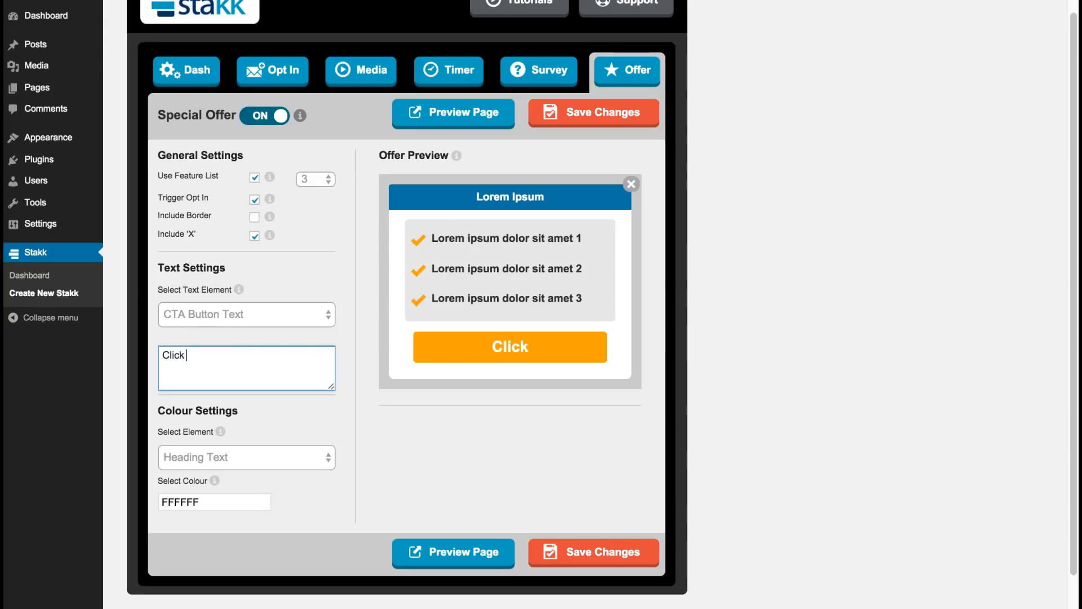
{"action": "key", "text": "BackSpace"}
{"action": "key", "text": "BackSpace"}
{"action": "type", "text": "Here.."}
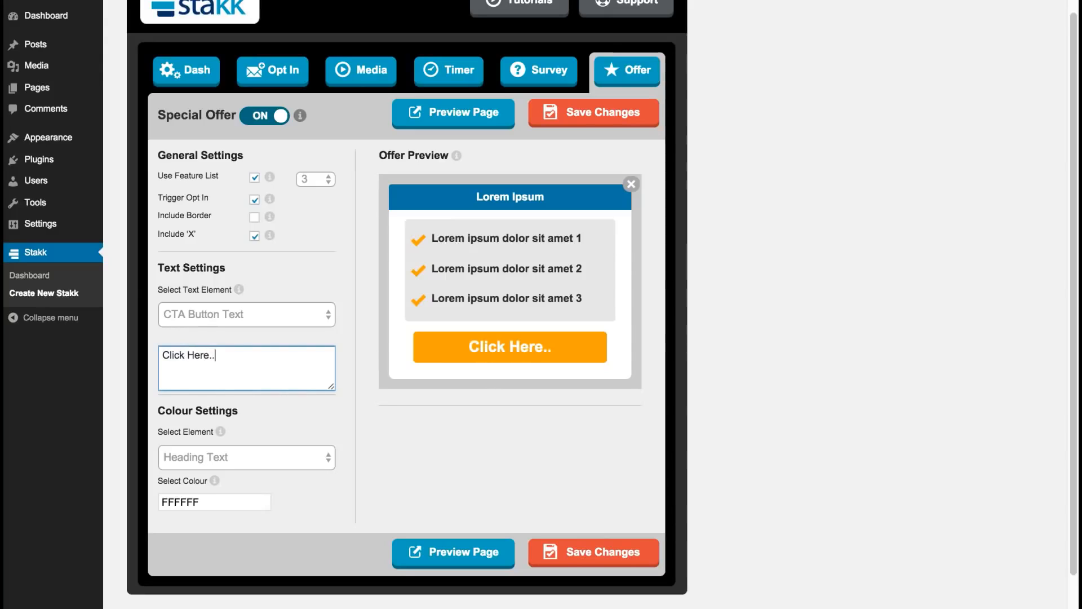
{"action": "left_click", "coordinate": [365, 288]}
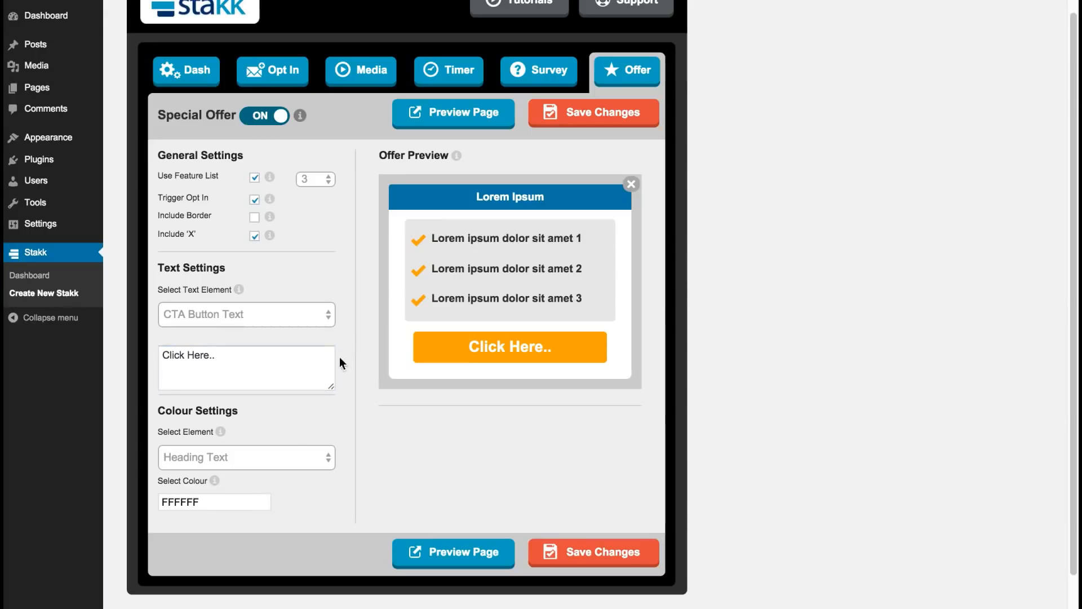
Darken the special offer's Heading Background colour to dark blue 004059.
{"action": "left_click", "coordinate": [247, 458]}
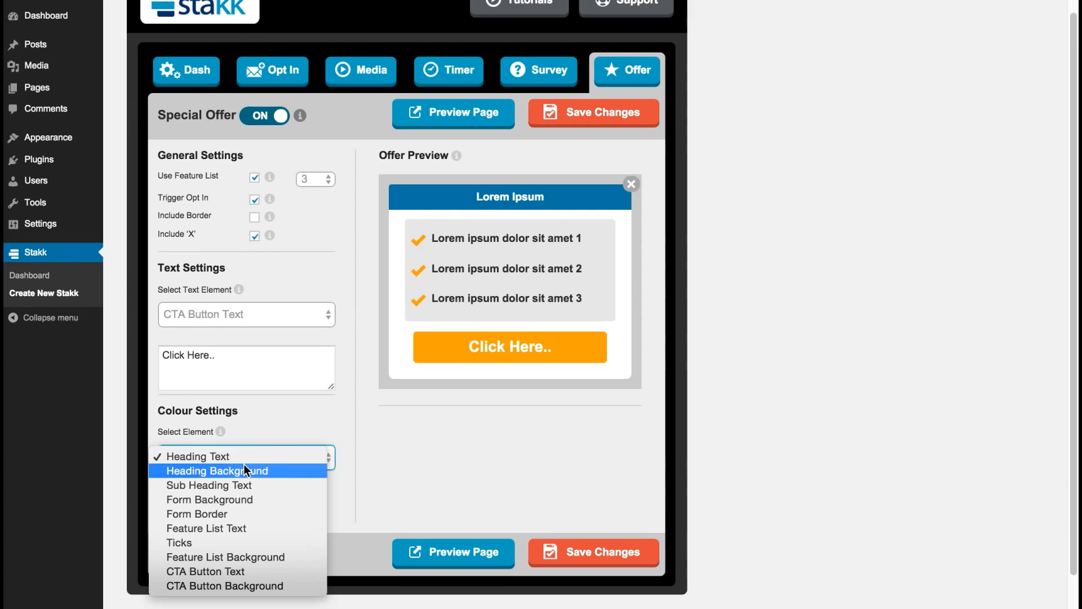
{"action": "left_click", "coordinate": [244, 470]}
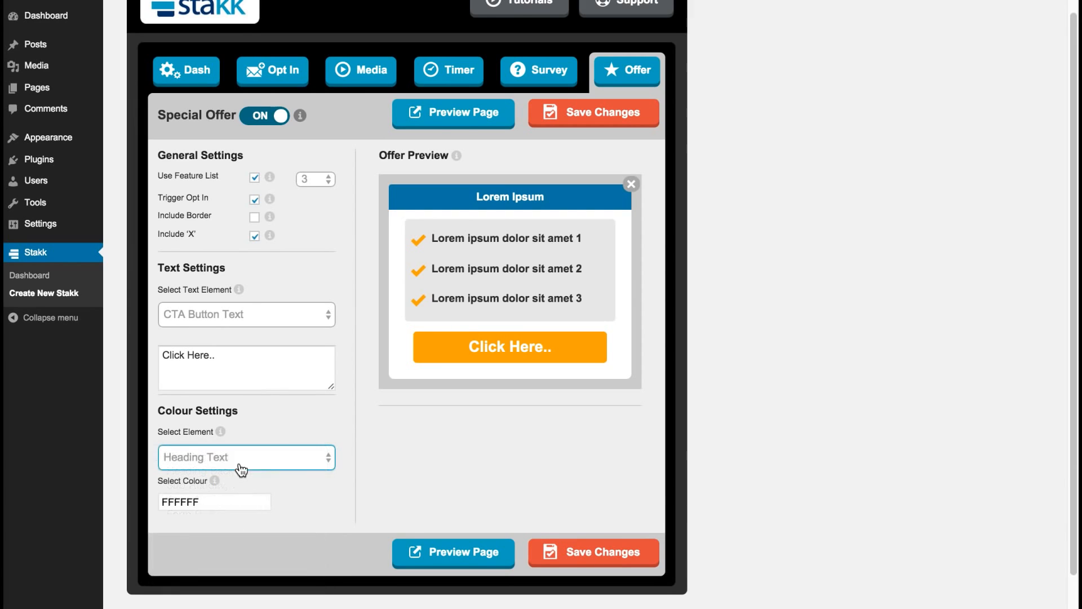
{"action": "left_click", "coordinate": [228, 514]}
{"action": "left_click_drag", "start_coordinate": [290, 557], "coordinate": [290, 585]}
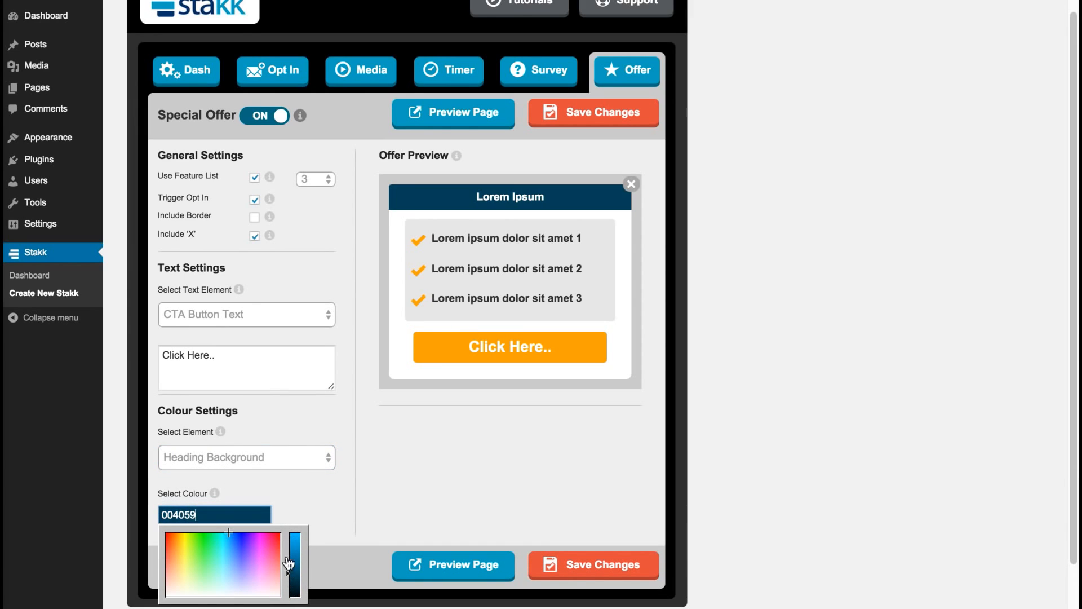
{"action": "left_click", "coordinate": [292, 490]}
Set the special offer's Form Background colour to dark grey 303030 and save the changes.
{"action": "left_click", "coordinate": [266, 456]}
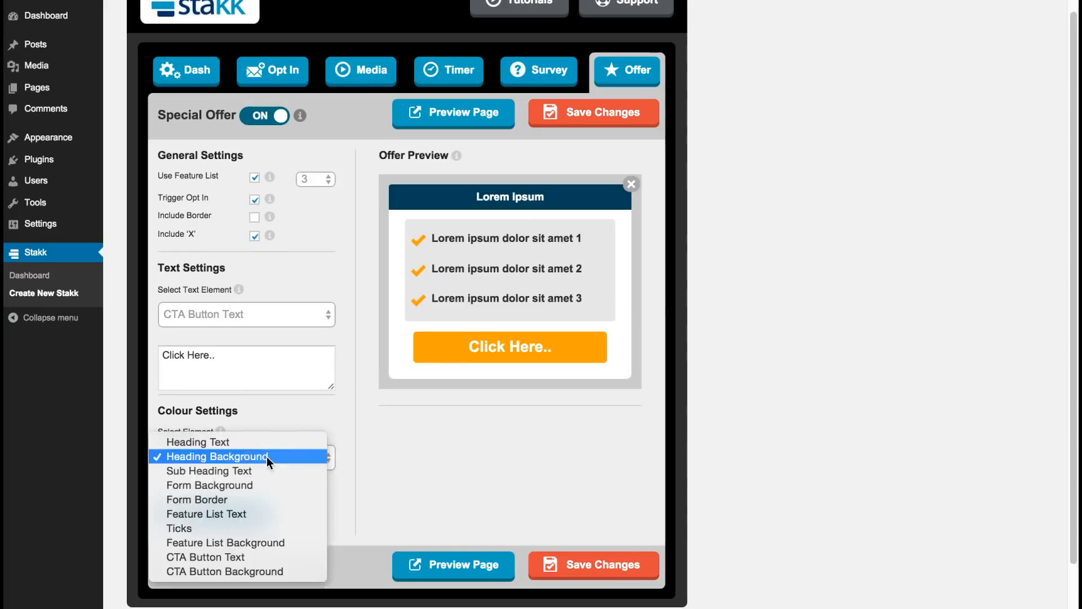
{"action": "left_click", "coordinate": [255, 485]}
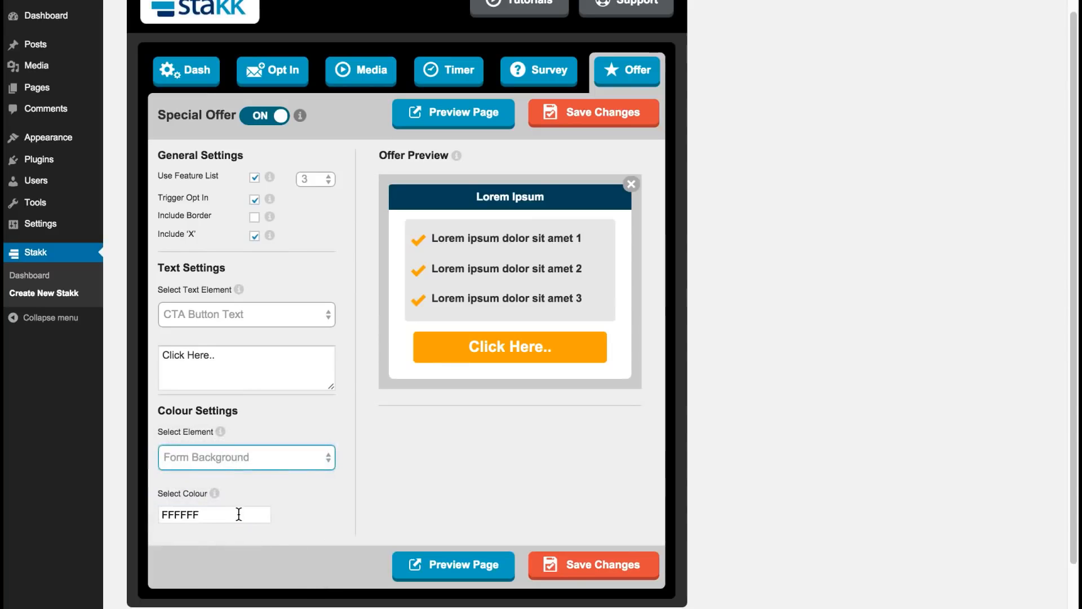
{"action": "left_click", "coordinate": [237, 515]}
{"action": "left_click_drag", "start_coordinate": [292, 583], "coordinate": [293, 591]}
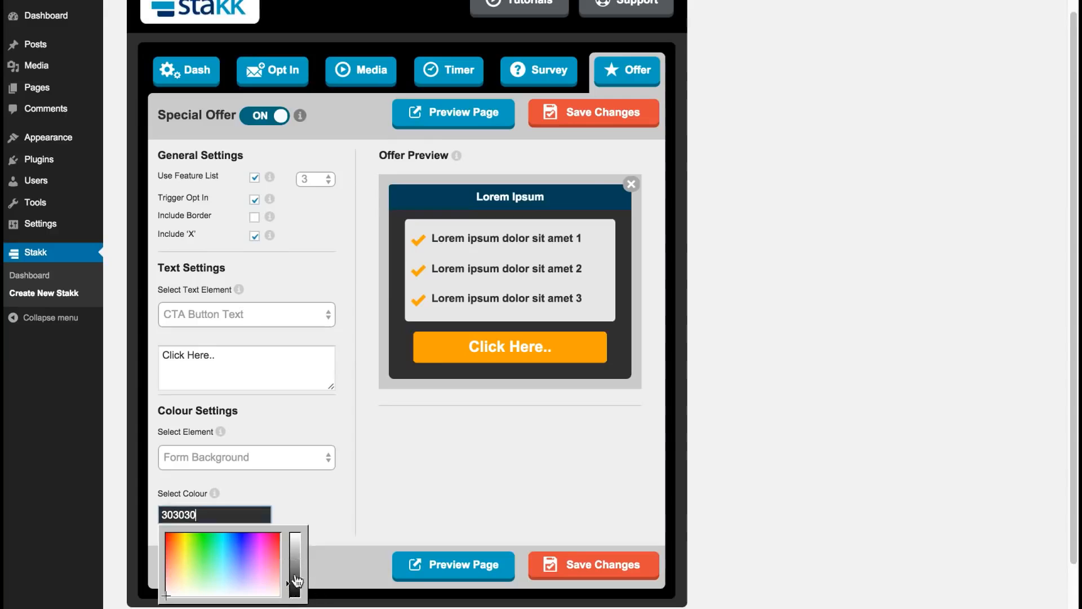
{"action": "left_click", "coordinate": [326, 494]}
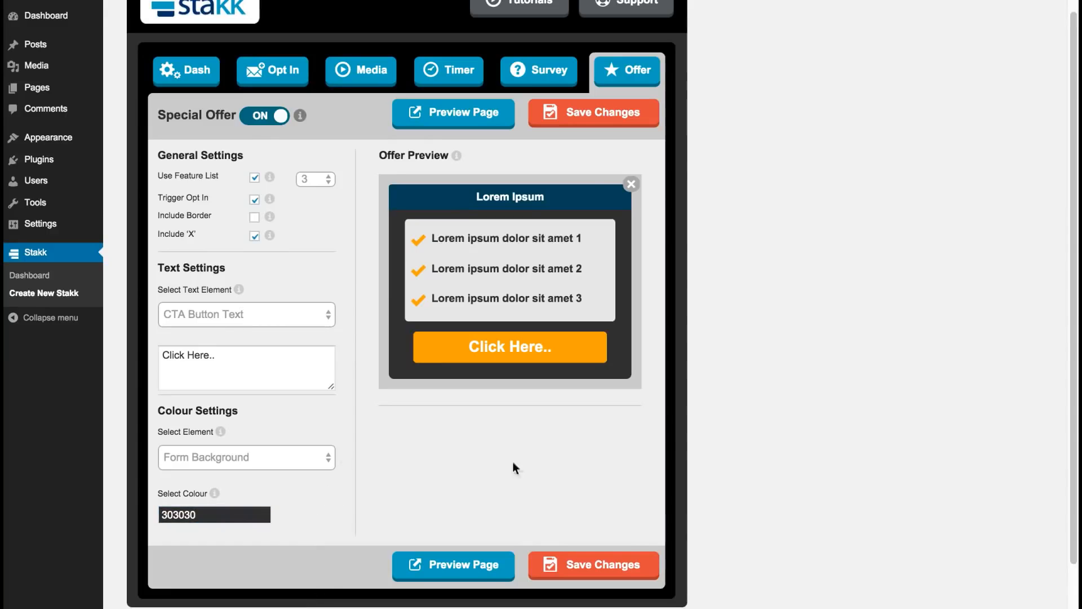
{"action": "left_click", "coordinate": [619, 568]}
Open the Email Opt In settings and try the Use Your Own Form Code option.
{"action": "left_click", "coordinate": [278, 72]}
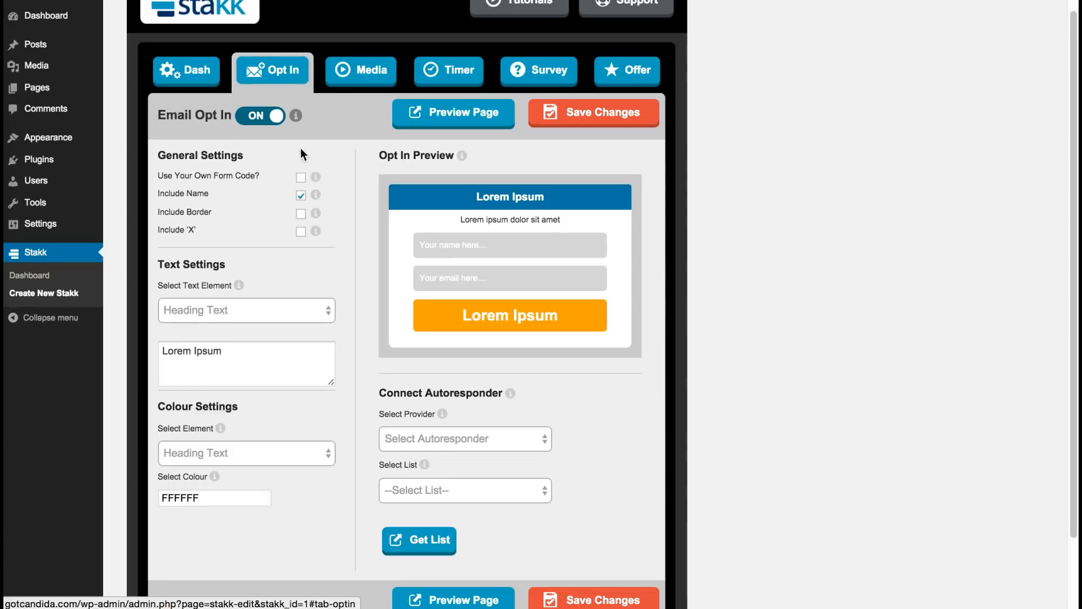
{"action": "left_click", "coordinate": [302, 179]}
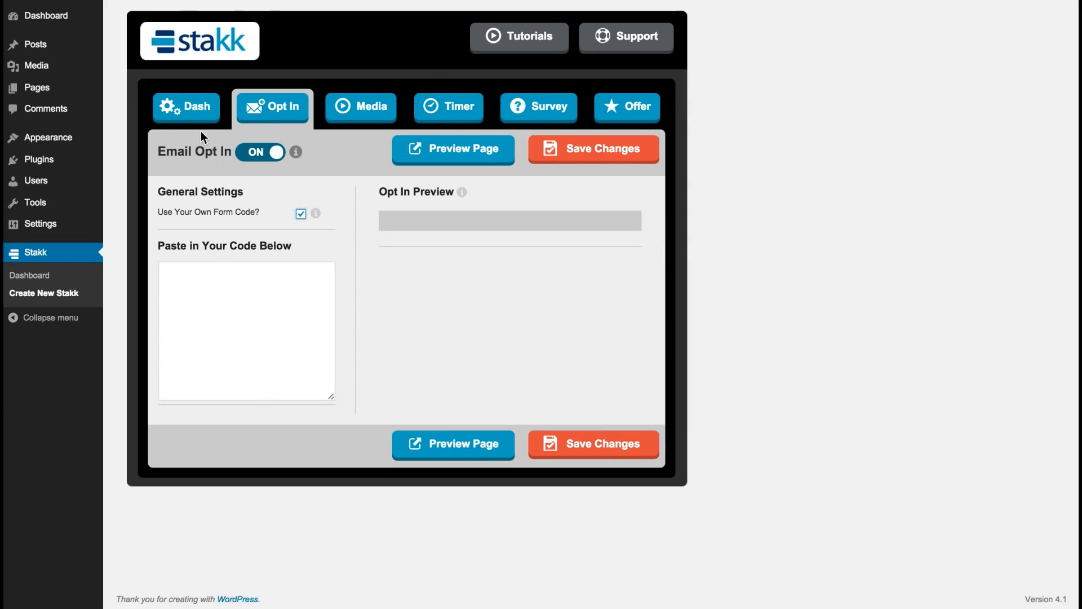
{"action": "left_click", "coordinate": [300, 214]}
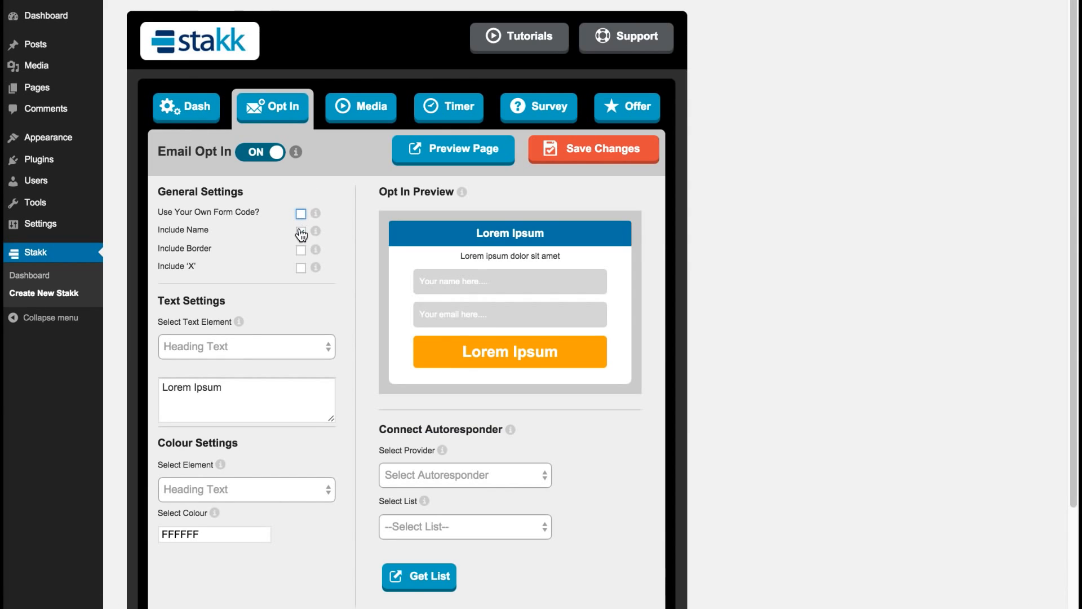
Try the Include Border option on the opt-in form and enable its Include 'X' option.
{"action": "left_click_drag", "start_coordinate": [1072, 147], "coordinate": [1056, 199]}
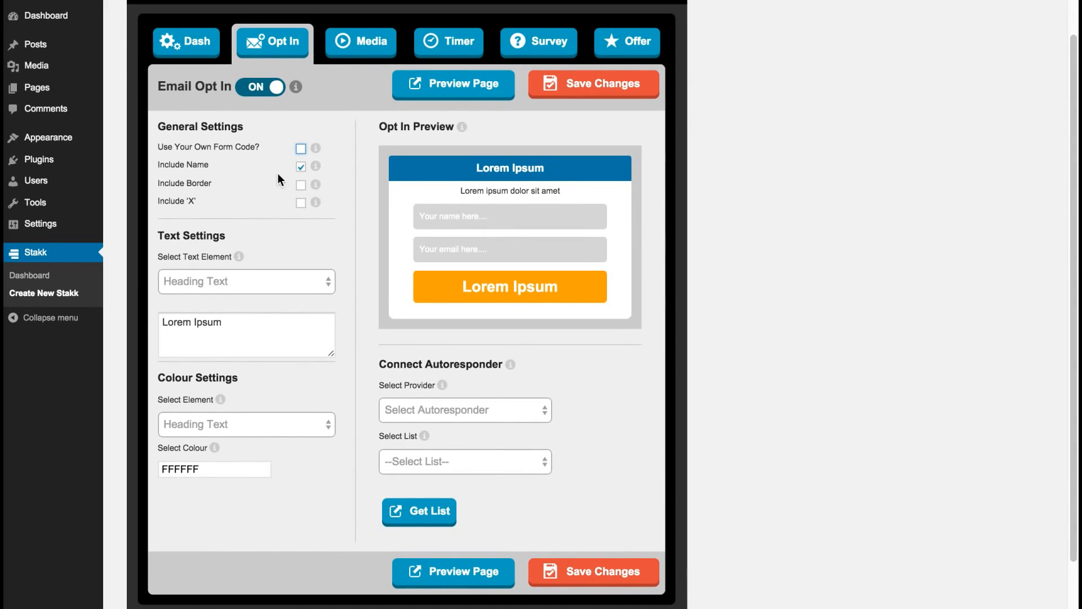
{"action": "left_click", "coordinate": [301, 184]}
{"action": "left_click", "coordinate": [301, 185]}
{"action": "left_click", "coordinate": [302, 205]}
{"action": "left_click", "coordinate": [302, 204]}
{"action": "left_click", "coordinate": [302, 203]}
Check the Media and Countdown Timer settings, and return to the Email Opt In settings.
{"action": "left_click", "coordinate": [370, 44]}
{"action": "left_click", "coordinate": [453, 43]}
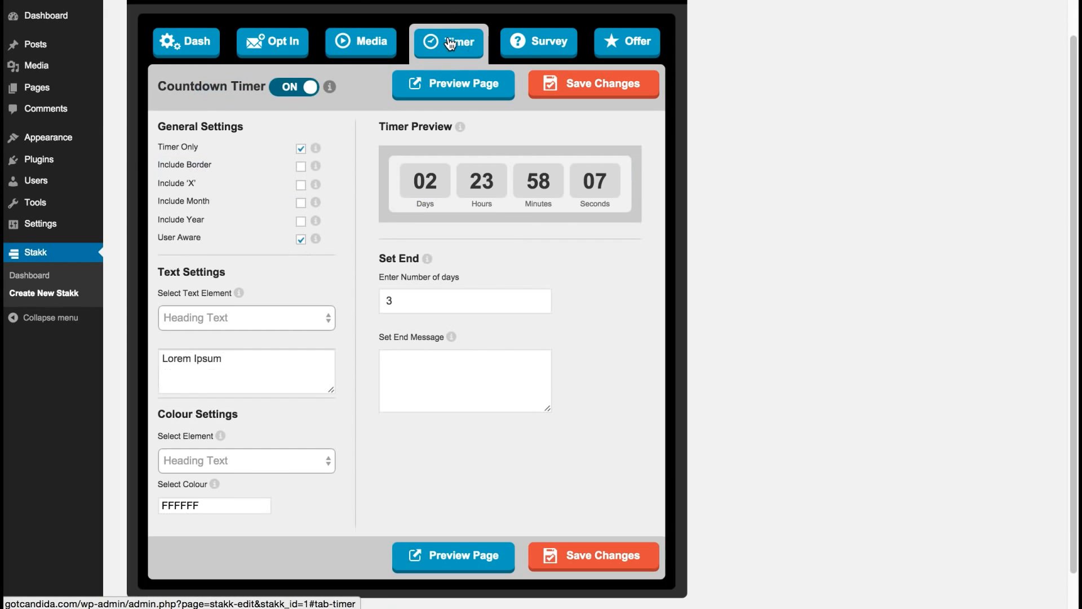
{"action": "left_click", "coordinate": [337, 45]}
{"action": "left_click", "coordinate": [274, 50]}
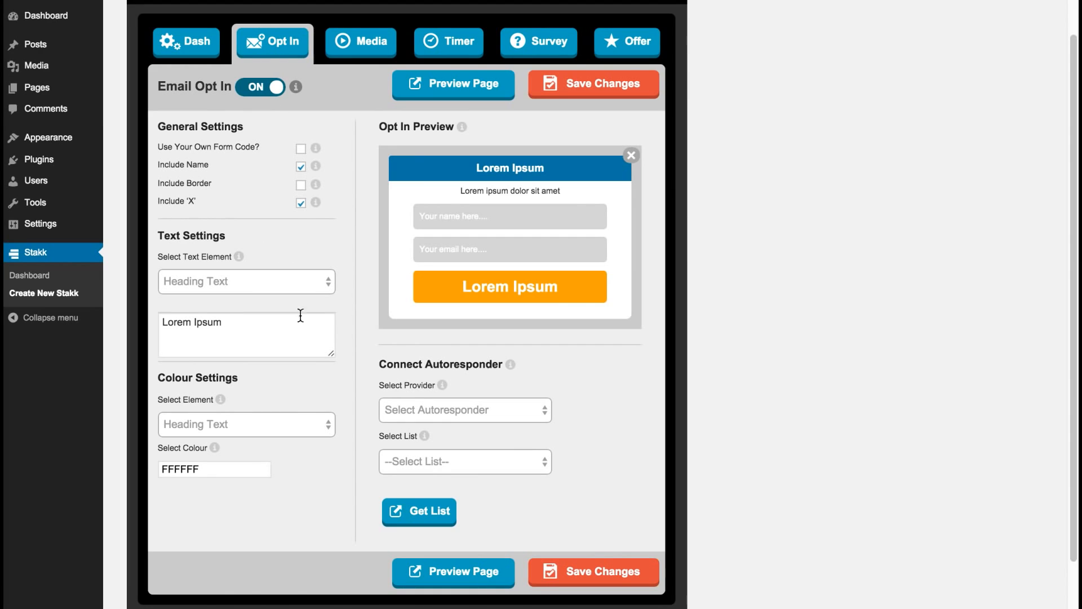
Change the opt-in form's Button Text to "Get Instant Access!".
{"action": "left_click", "coordinate": [261, 286]}
{"action": "left_click", "coordinate": [234, 340]}
{"action": "left_click_drag", "start_coordinate": [233, 323], "coordinate": [145, 318]}
{"action": "type", "text": "Get "}
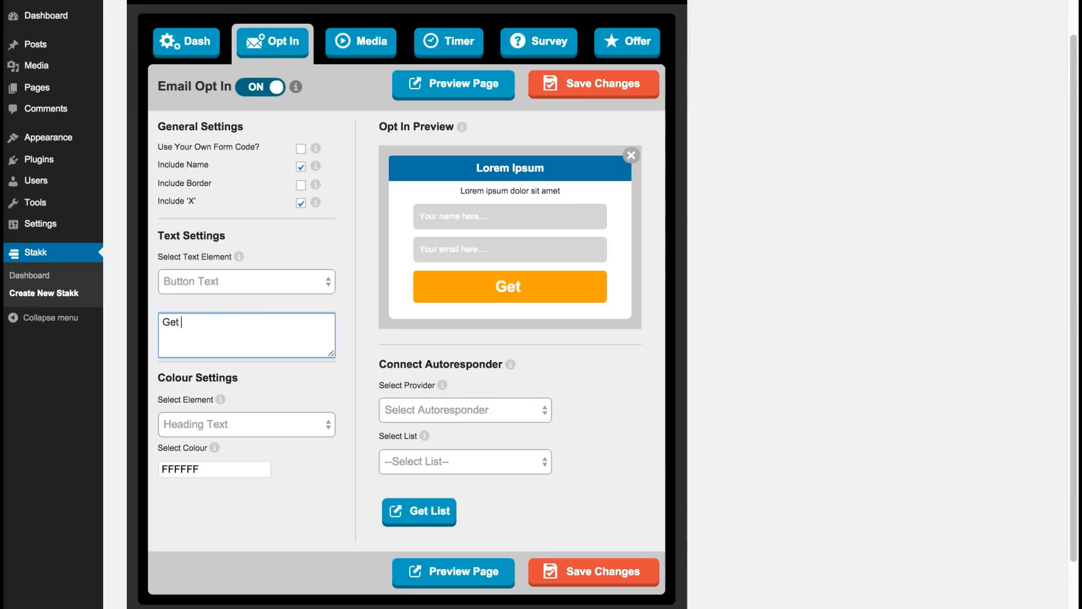
{"action": "type", "text": "Instant Acc"}
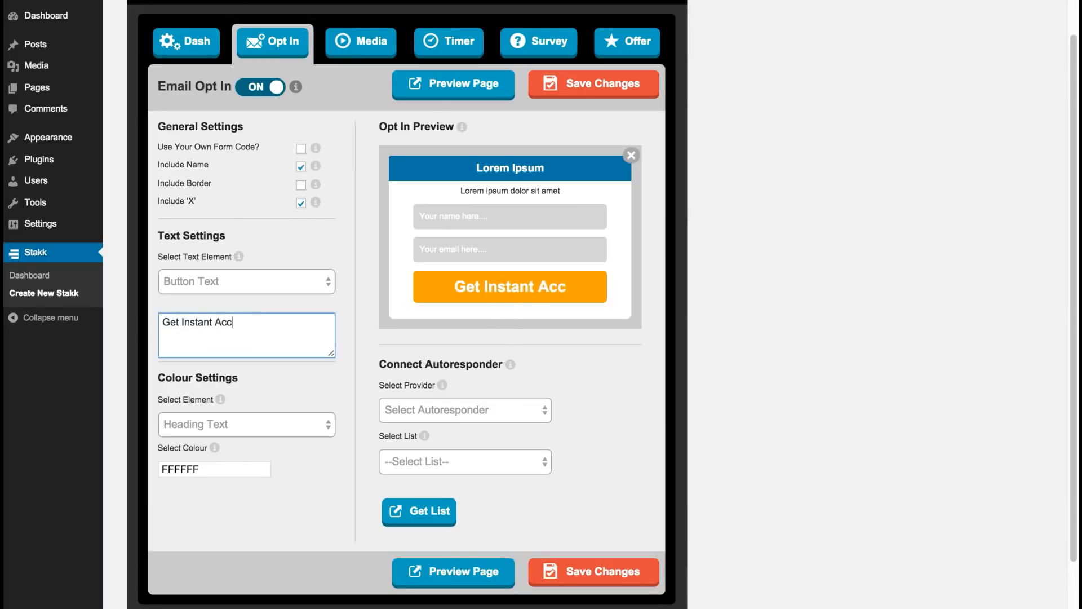
{"action": "type", "text": "ess!"}
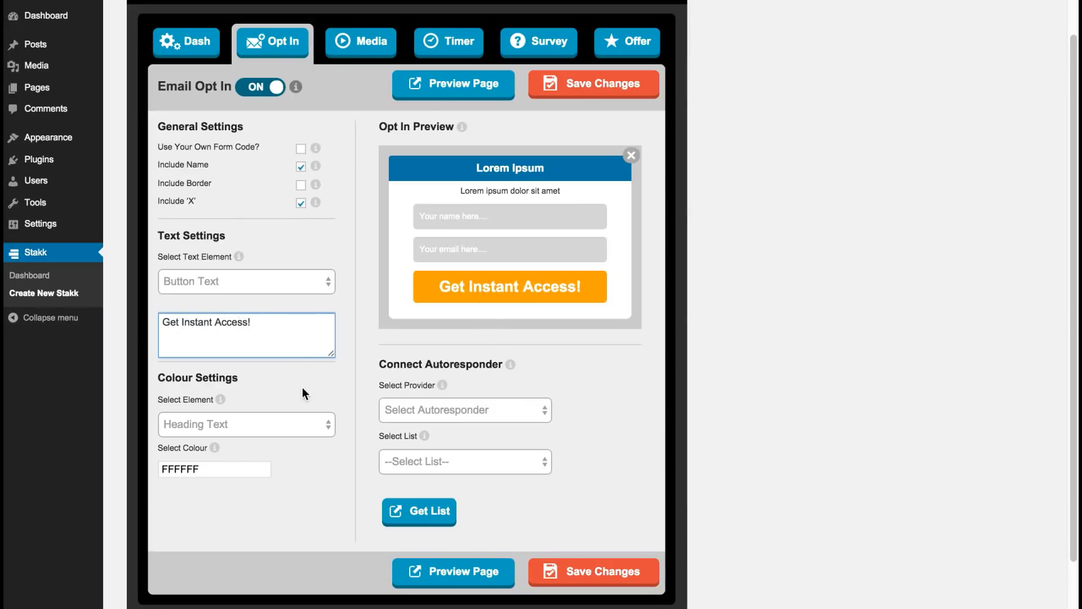
Darken the opt-in form's Heading Background colour to very dark blue 002838.
{"action": "left_click", "coordinate": [251, 422]}
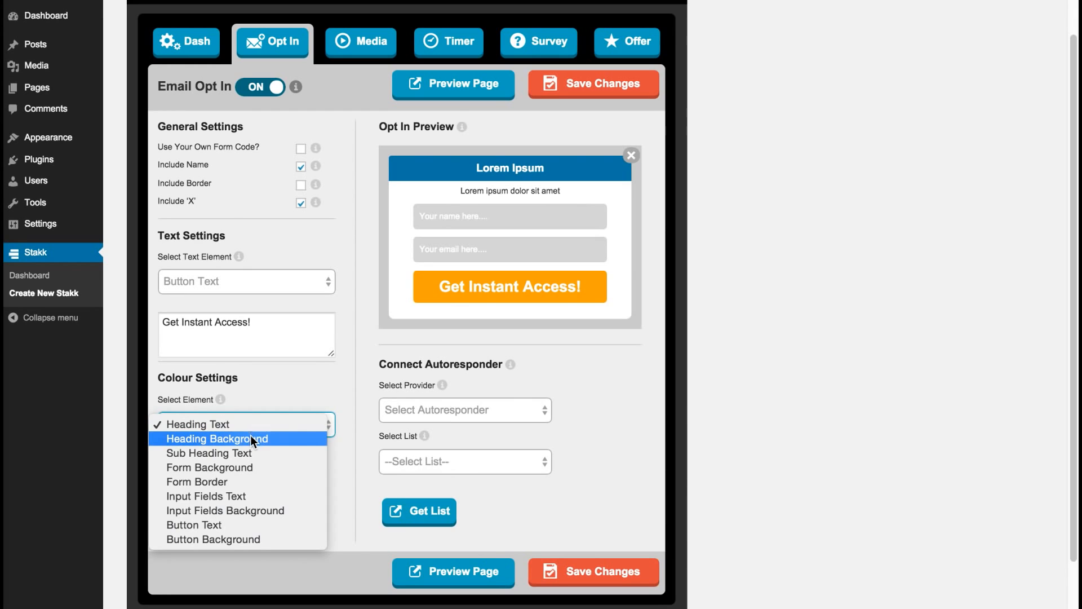
{"action": "left_click", "coordinate": [250, 439]}
{"action": "left_click", "coordinate": [249, 480]}
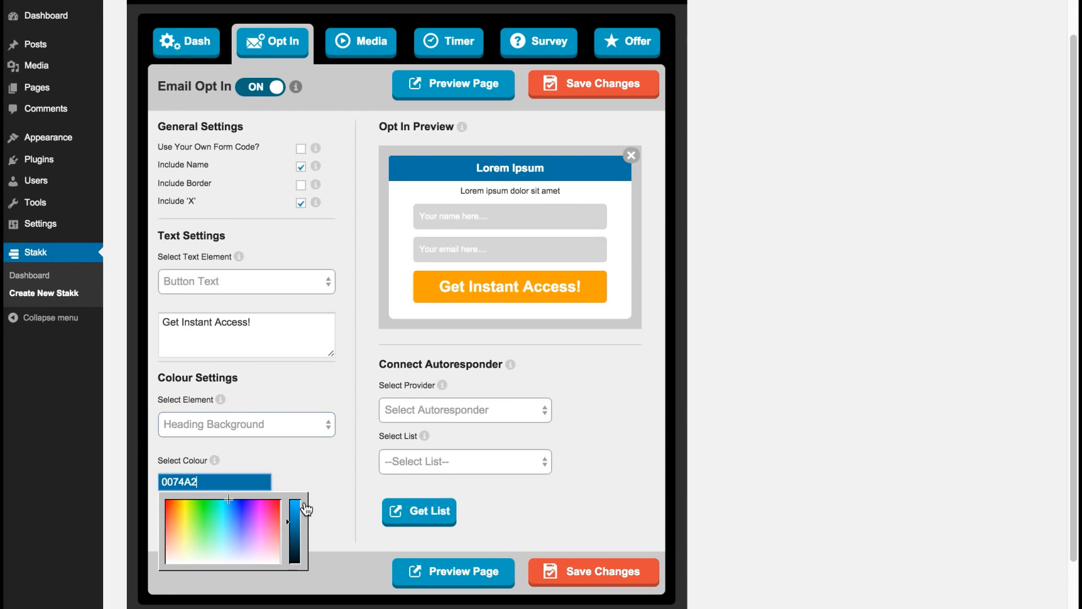
{"action": "left_click_drag", "start_coordinate": [290, 533], "coordinate": [289, 548]}
{"action": "left_click", "coordinate": [286, 456]}
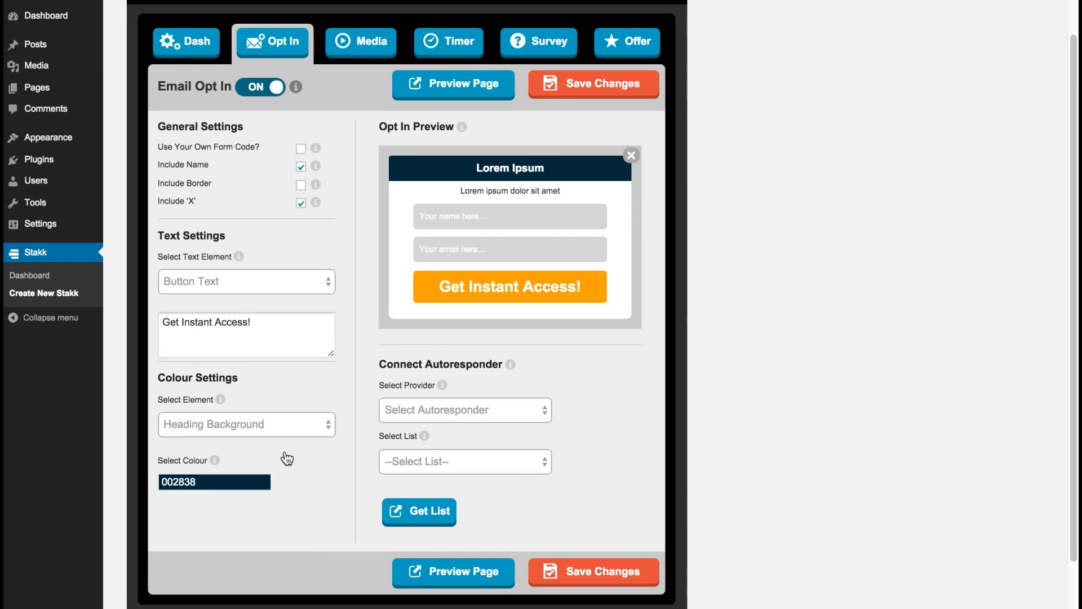
Set the opt-in form's Form Background colour to dark grey 3D3D3D.
{"action": "left_click", "coordinate": [234, 425]}
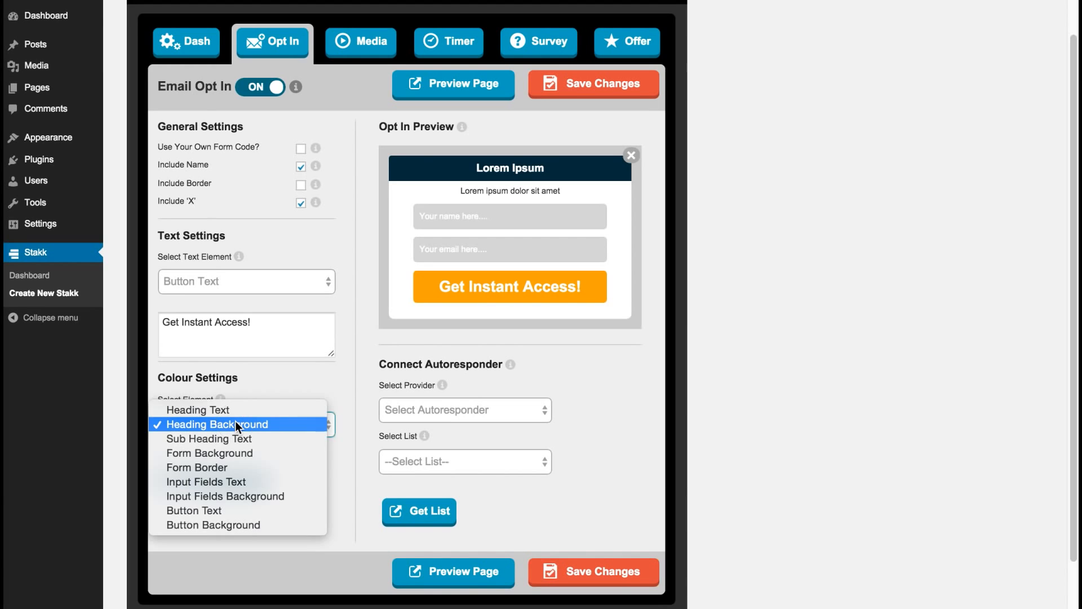
{"action": "left_click", "coordinate": [234, 452]}
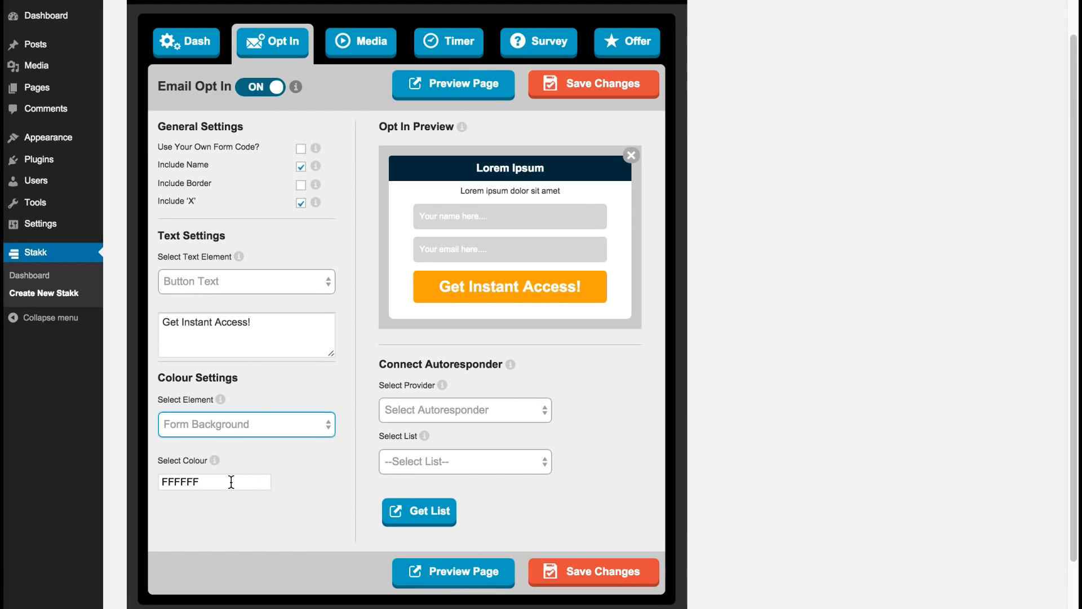
{"action": "left_click", "coordinate": [238, 482]}
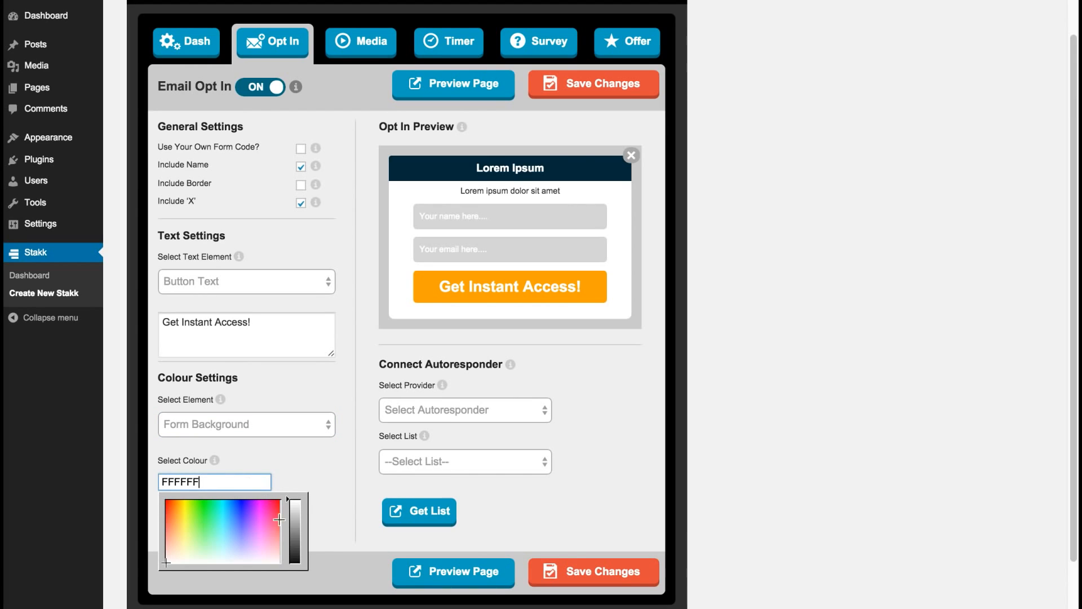
{"action": "left_click_drag", "start_coordinate": [292, 537], "coordinate": [293, 547]}
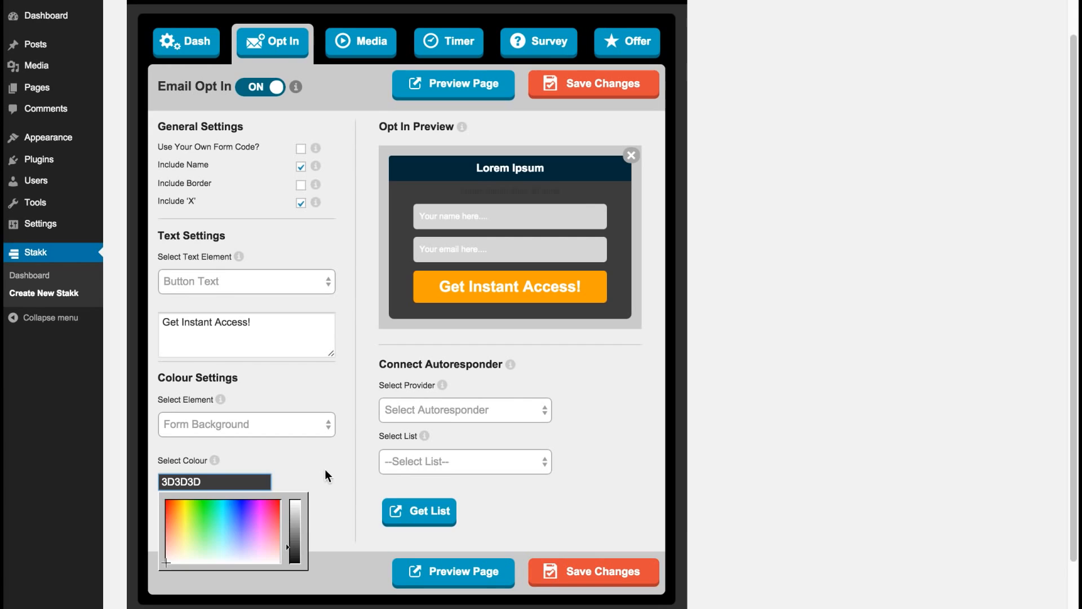
{"action": "left_click", "coordinate": [307, 458]}
Set the opt-in form's Heading Background colour to the lighter blue 005B80.
{"action": "left_click", "coordinate": [279, 423]}
{"action": "left_click", "coordinate": [270, 397]}
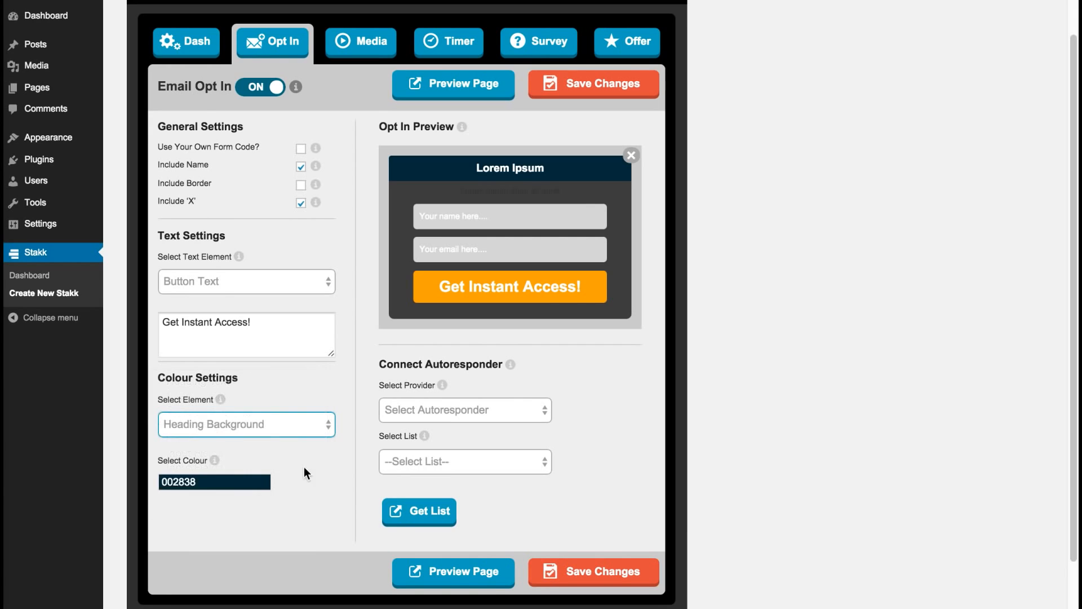
{"action": "left_click", "coordinate": [262, 477]}
{"action": "left_click_drag", "start_coordinate": [294, 550], "coordinate": [289, 530]}
{"action": "left_click", "coordinate": [317, 470]}
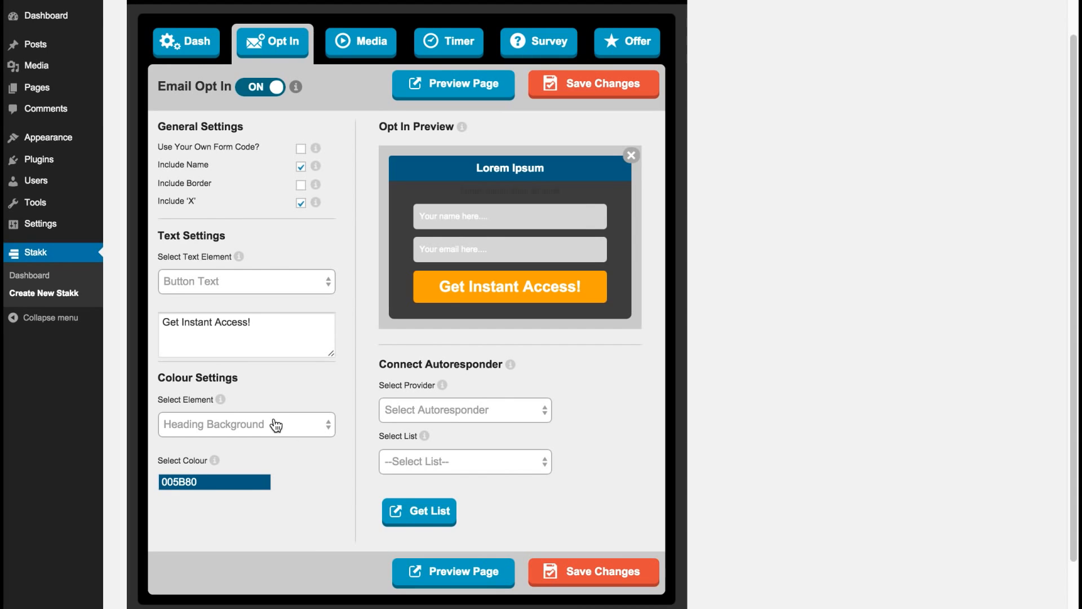
Clear the opt-in form's Sub Heading Text and turn off its Include Name option.
{"action": "left_click", "coordinate": [257, 296]}
{"action": "left_click", "coordinate": [260, 235]}
{"action": "triple_click", "coordinate": [195, 311]}
{"action": "key", "text": "BackSpace"}
{"action": "left_click", "coordinate": [308, 494]}
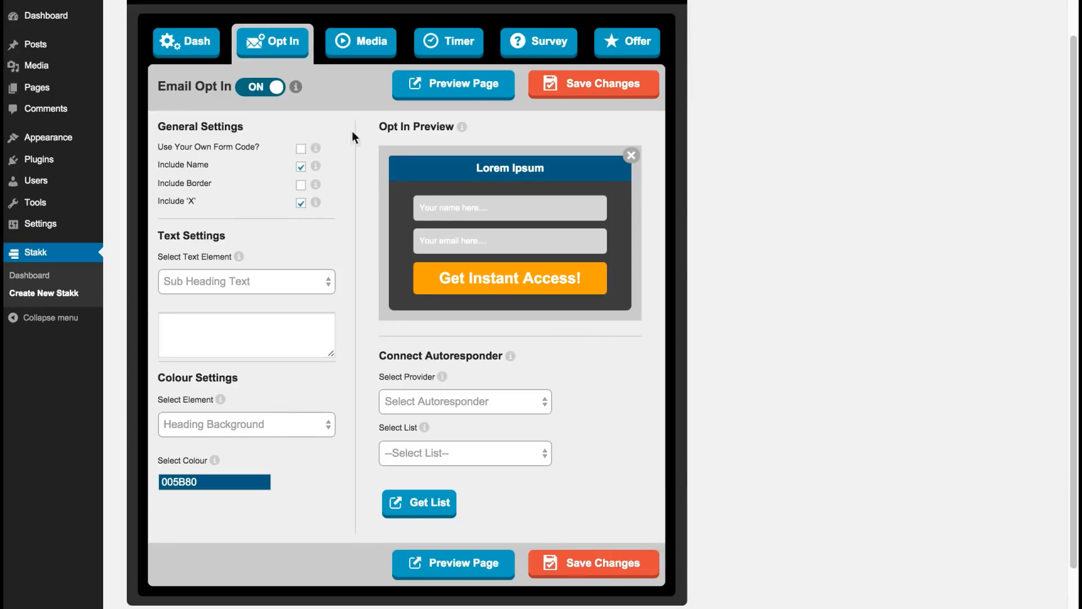
{"action": "left_click", "coordinate": [301, 166]}
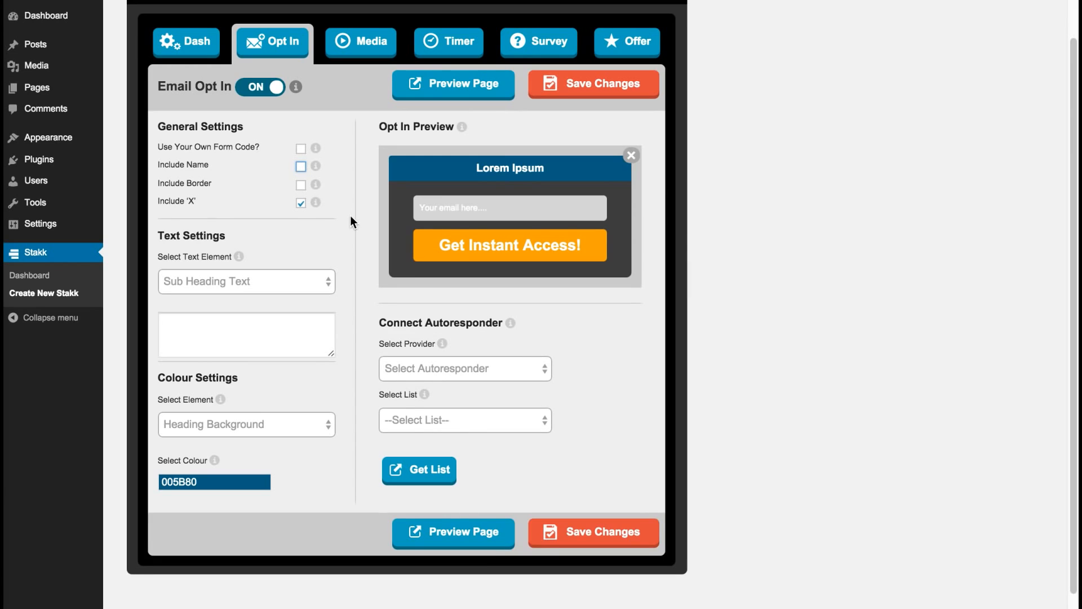
View the available autoresponder providers without choosing one, and save the opt-in changes.
{"action": "left_click", "coordinate": [542, 369]}
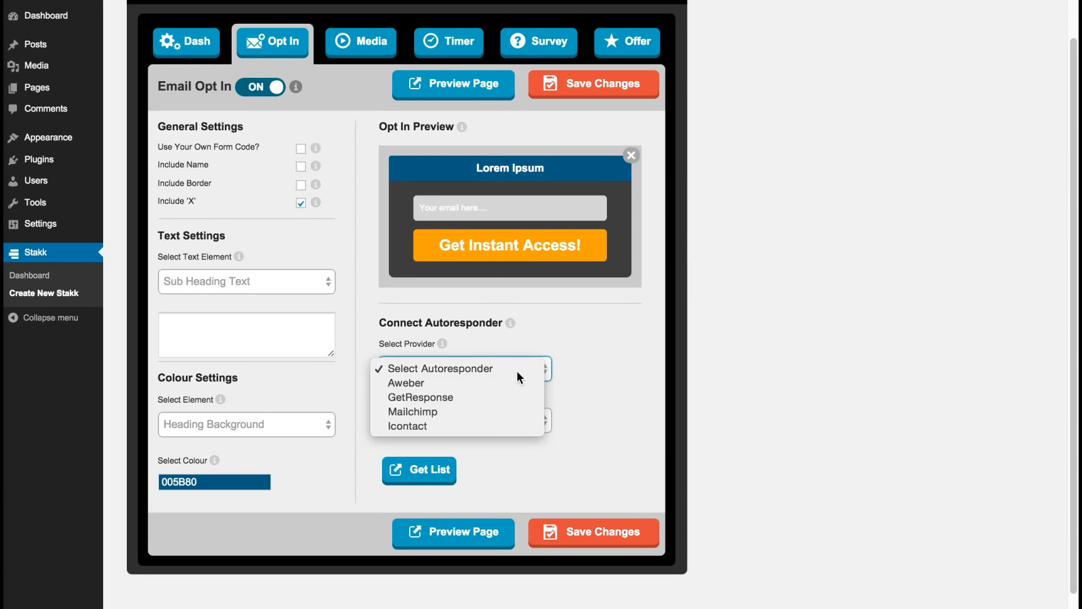
{"action": "left_click", "coordinate": [627, 363]}
{"action": "left_click", "coordinate": [588, 342]}
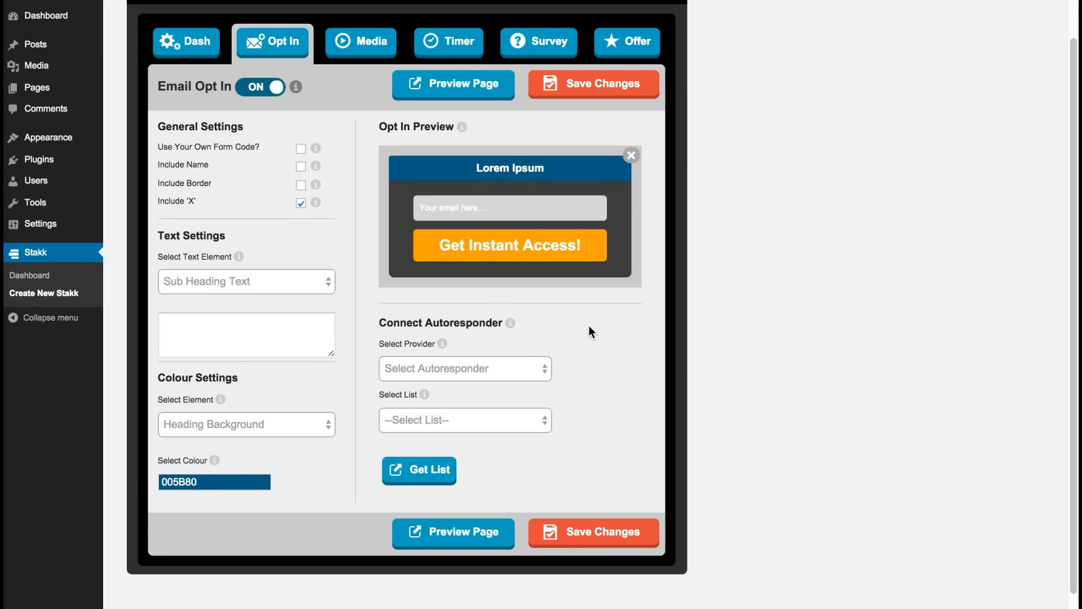
{"action": "left_click", "coordinate": [587, 531]}
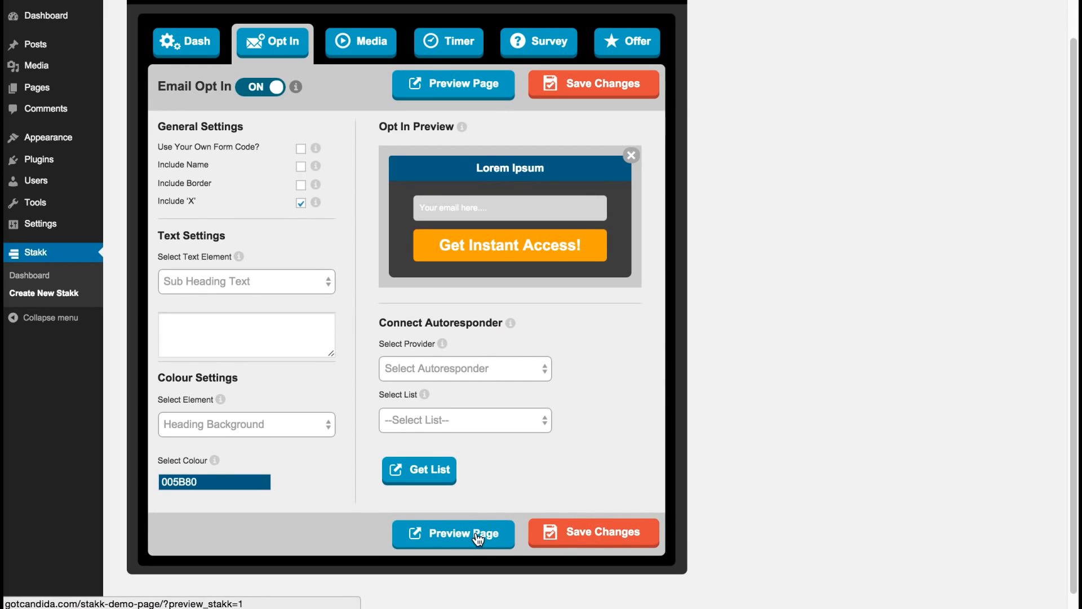
Preview the page, follow the offer's "Click Here.." call to action to the opt-in form, and return to the settings.
{"action": "left_click", "coordinate": [478, 533]}
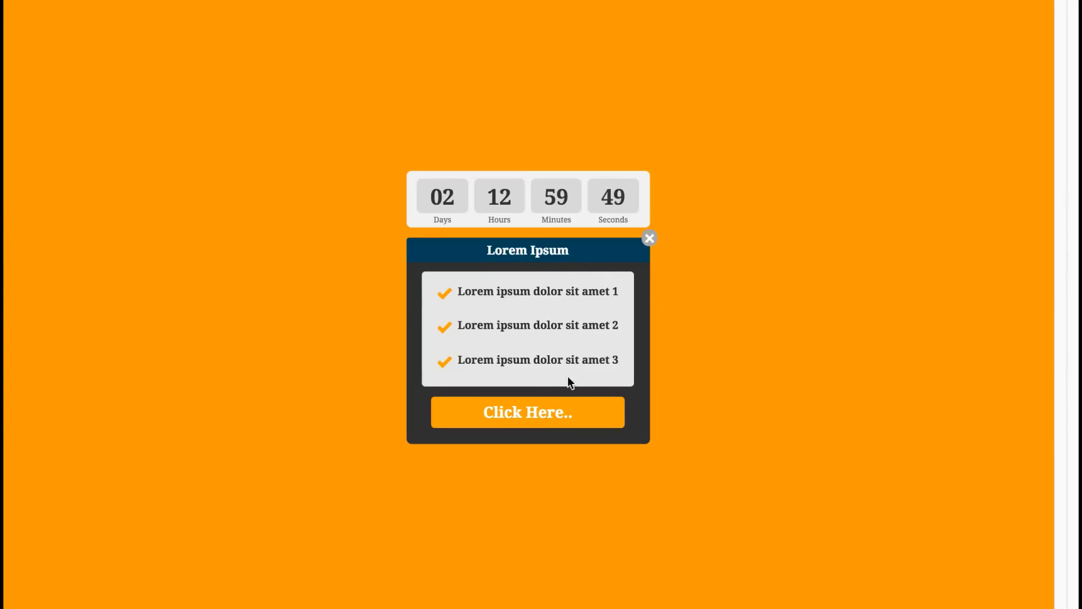
{"action": "left_click", "coordinate": [537, 420]}
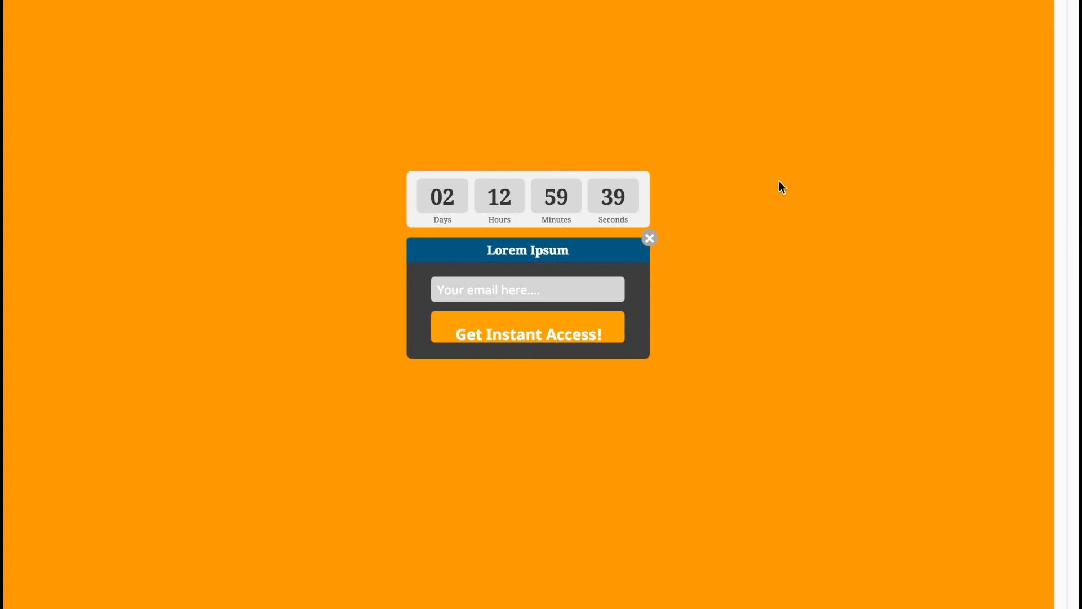
{"action": "left_click", "coordinate": [786, 164]}
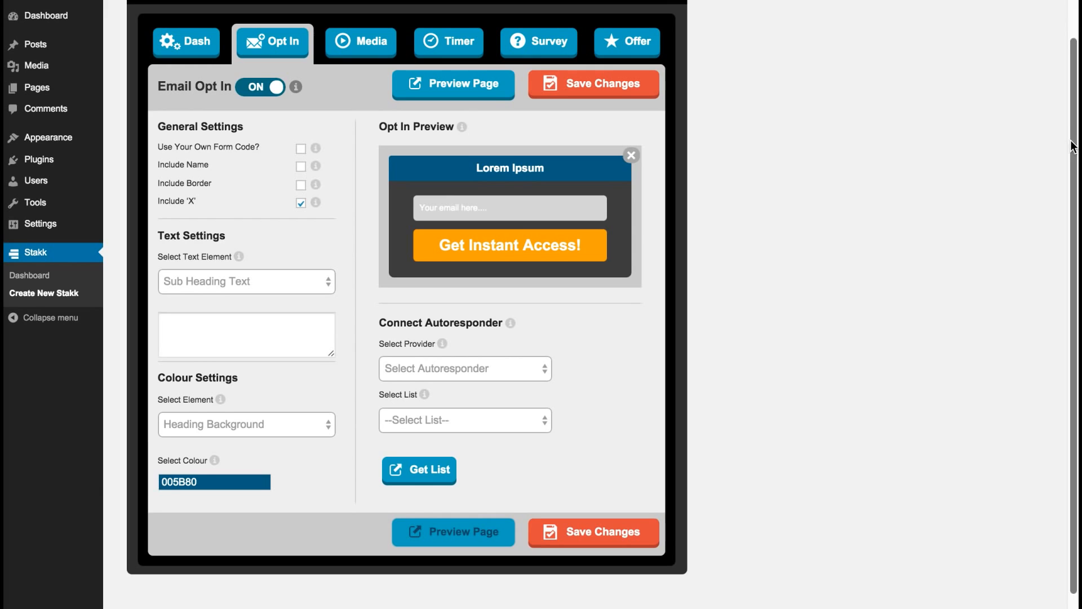
Set the Page Animation to None in the Stakk Dashboard settings.
{"action": "scroll", "coordinate": [1048, 141], "scroll_direction": "up", "scroll_amount": 1}
{"action": "left_click", "coordinate": [206, 45]}
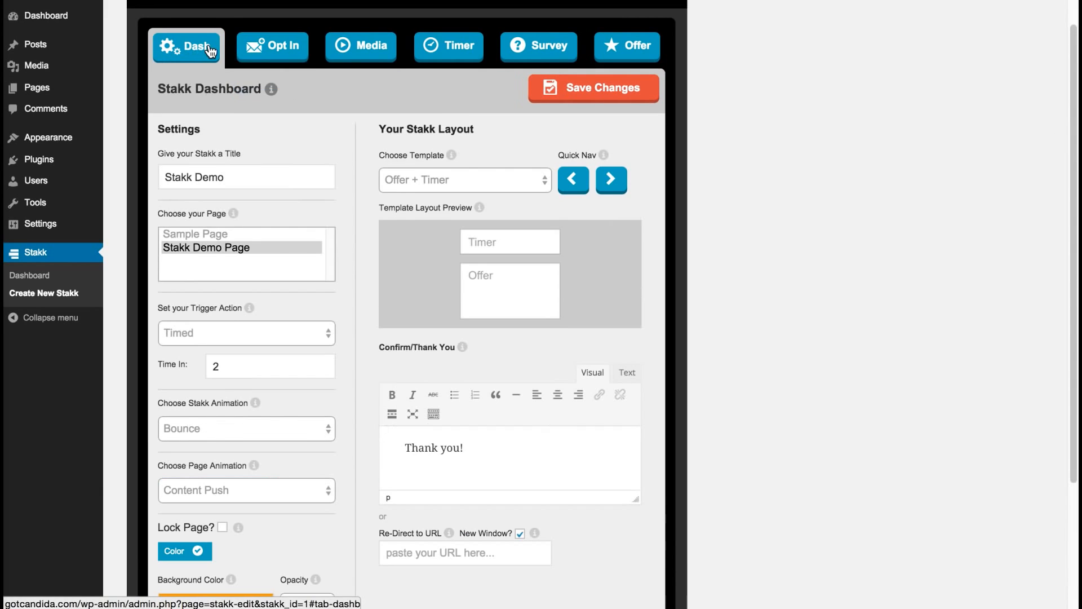
{"action": "left_click_drag", "start_coordinate": [1074, 110], "coordinate": [1056, 192]}
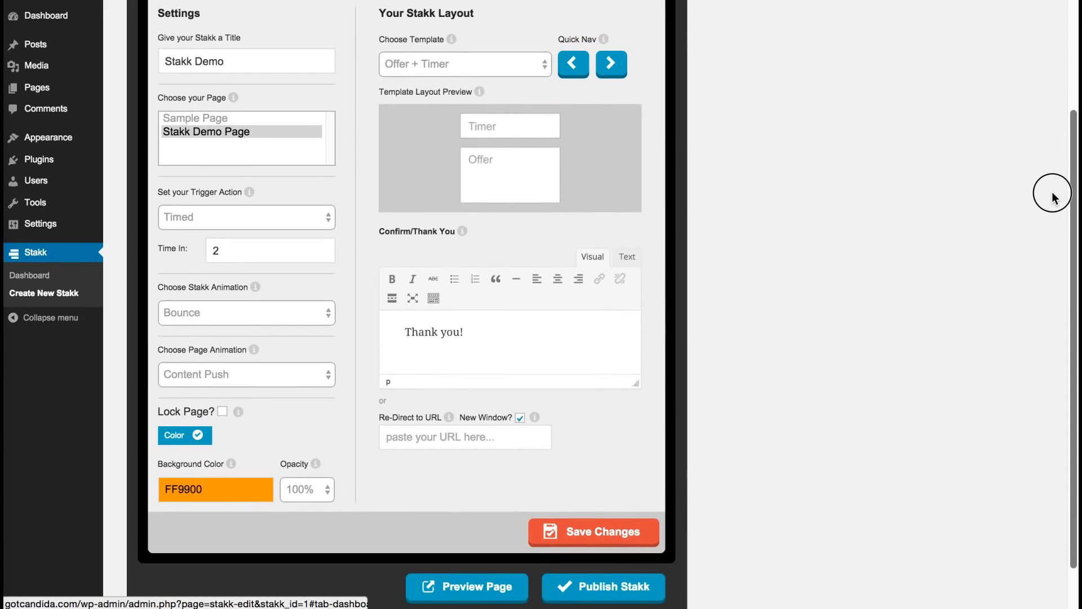
{"action": "scroll", "coordinate": [1048, 180], "scroll_direction": "up", "scroll_amount": 1}
{"action": "left_click", "coordinate": [223, 409]}
{"action": "left_click", "coordinate": [223, 350]}
Switch the background type to Image, paste the getstakk.com image address as the Background Image URL, and save the changes.
{"action": "left_click_drag", "start_coordinate": [1075, 291], "coordinate": [1060, 350]}
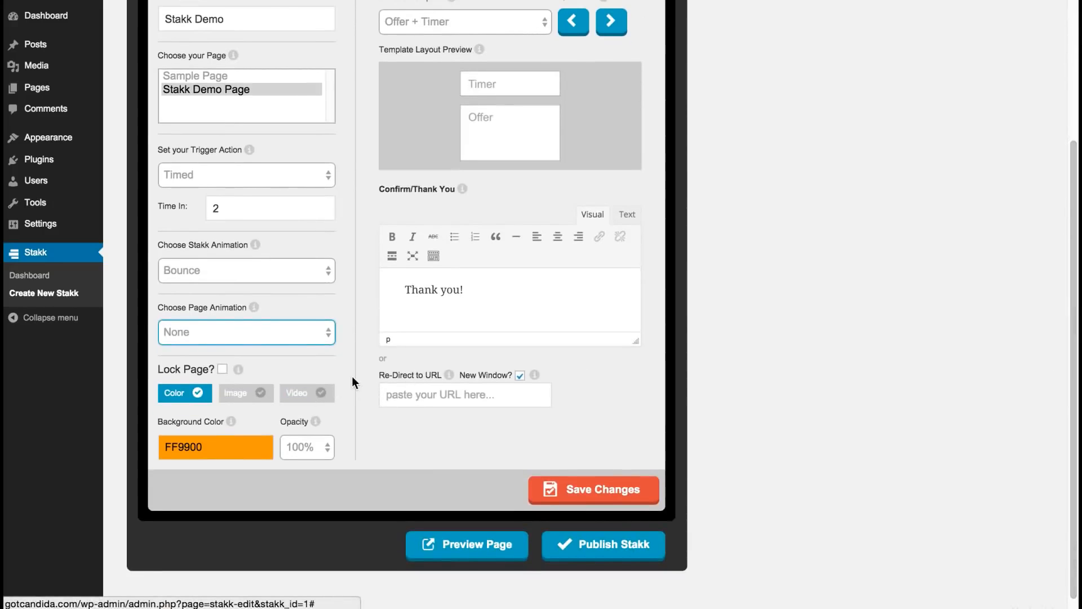
{"action": "left_click", "coordinate": [237, 394]}
{"action": "left_click_drag", "start_coordinate": [1073, 254], "coordinate": [981, 276]}
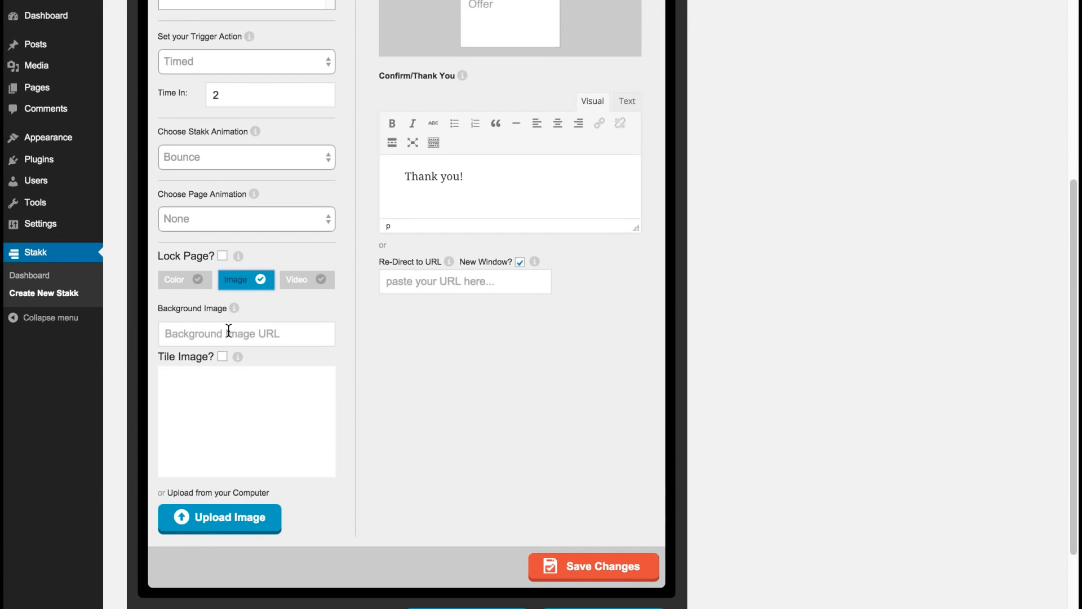
{"action": "left_click", "coordinate": [228, 330]}
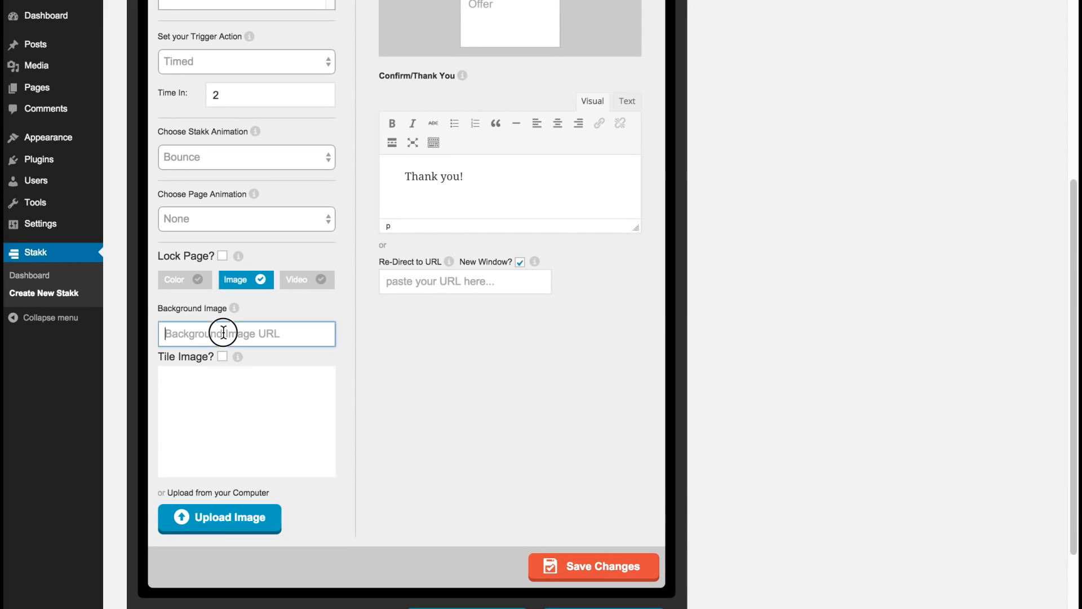
{"action": "key", "text": "ctrl+v"}
{"action": "left_click", "coordinate": [411, 359]}
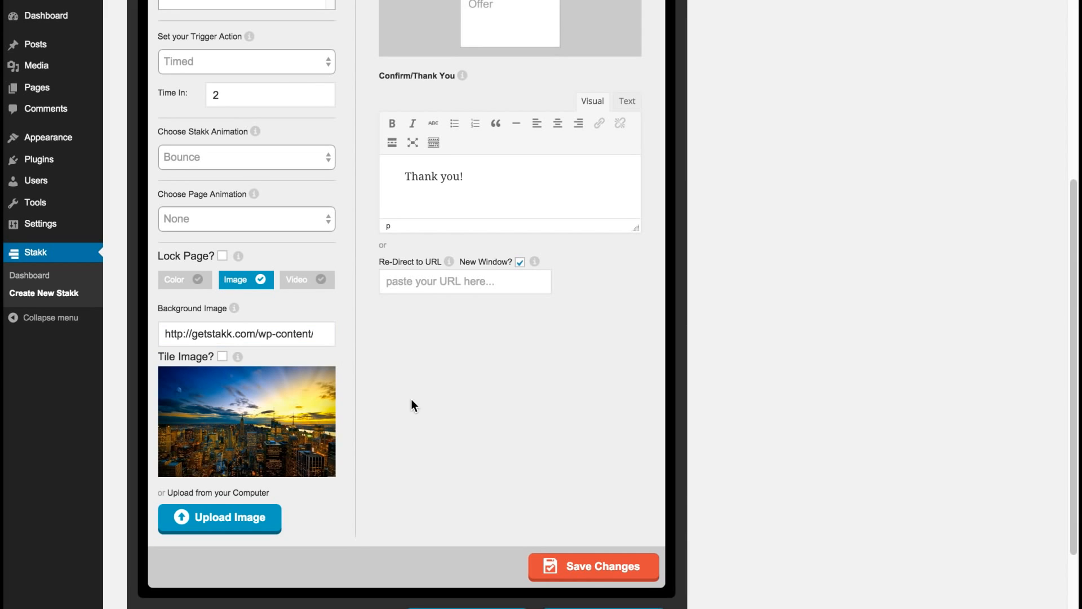
{"action": "left_click", "coordinate": [606, 568]}
Preview the page with its image background and return to the Stakk settings.
{"action": "scroll", "coordinate": [1060, 276], "scroll_direction": "down", "scroll_amount": 3}
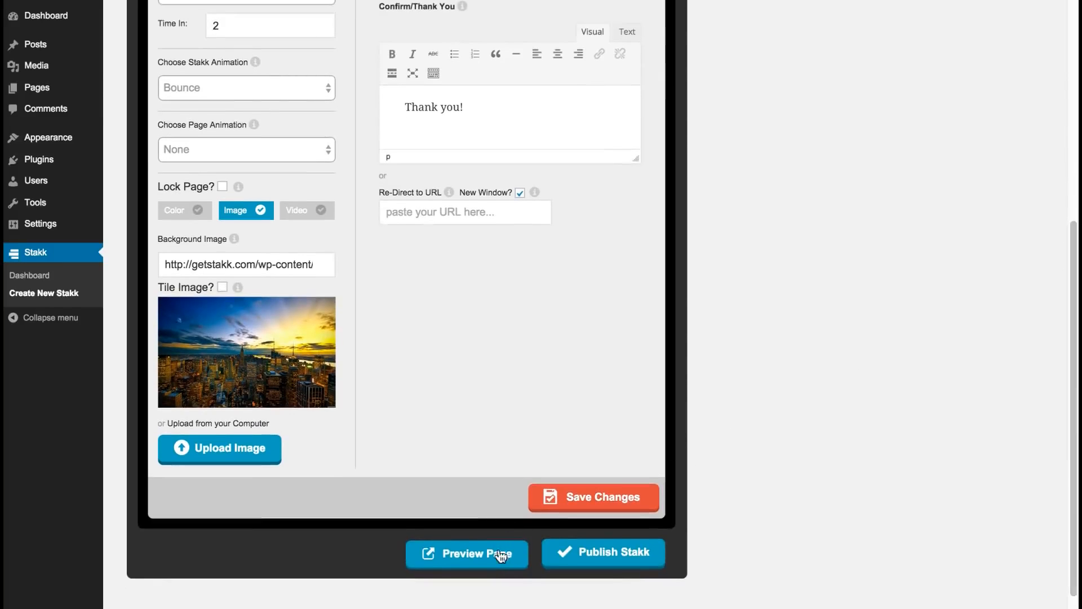
{"action": "left_click", "coordinate": [495, 555]}
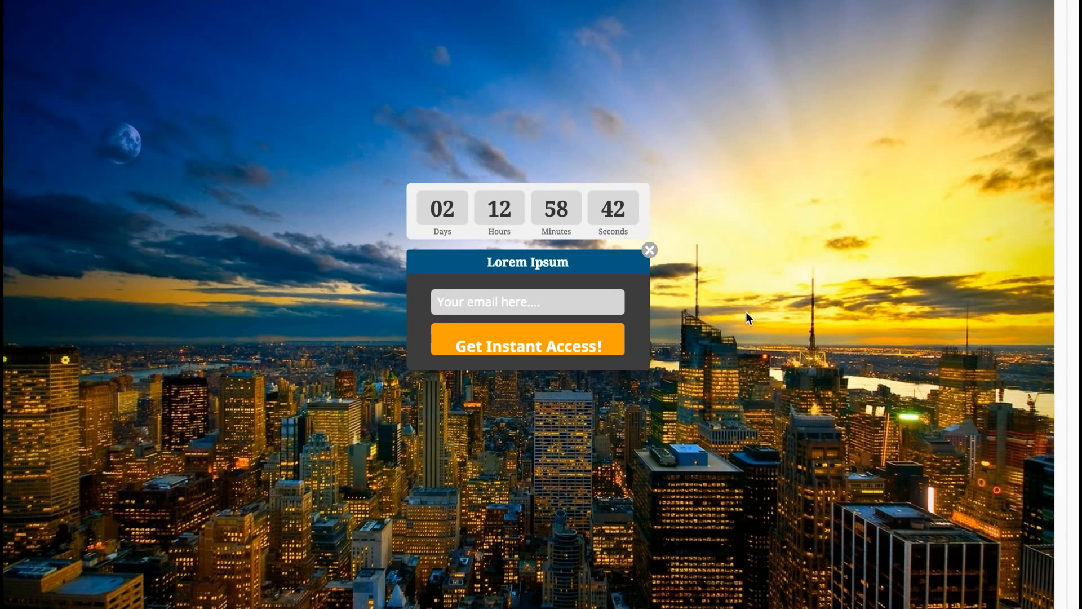
{"action": "left_click", "coordinate": [761, 185]}
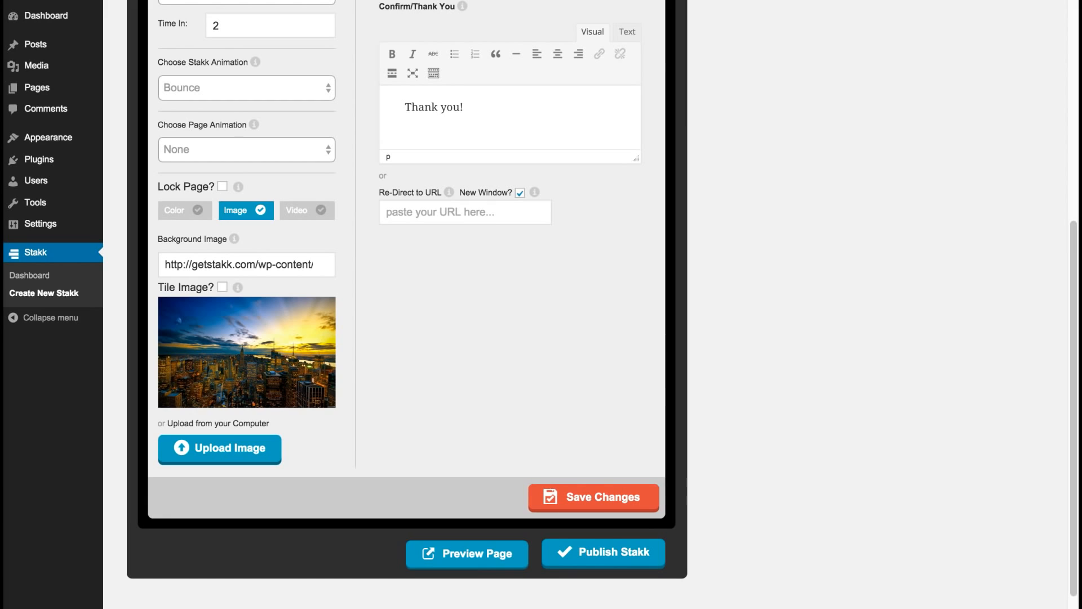
{"action": "mouse_move", "coordinate": [1070, 235]}
{"action": "left_mouse_down"}
{"action": "mouse_move", "coordinate": [1073, 255]}
{"action": "mouse_move", "coordinate": [1066, 235]}
{"action": "left_mouse_up"}
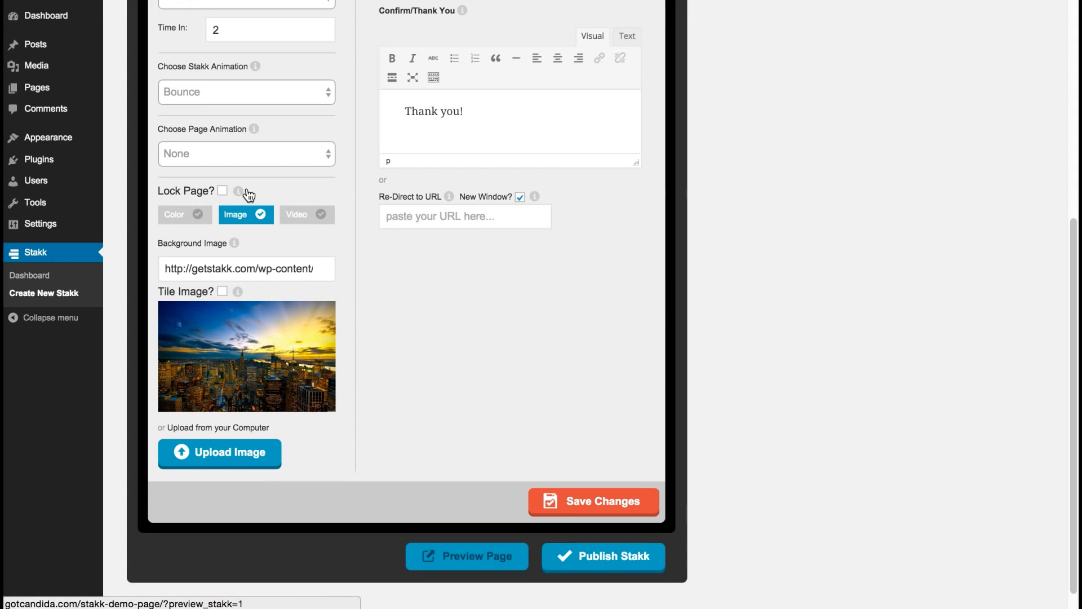
{"action": "left_click", "coordinate": [305, 216]}
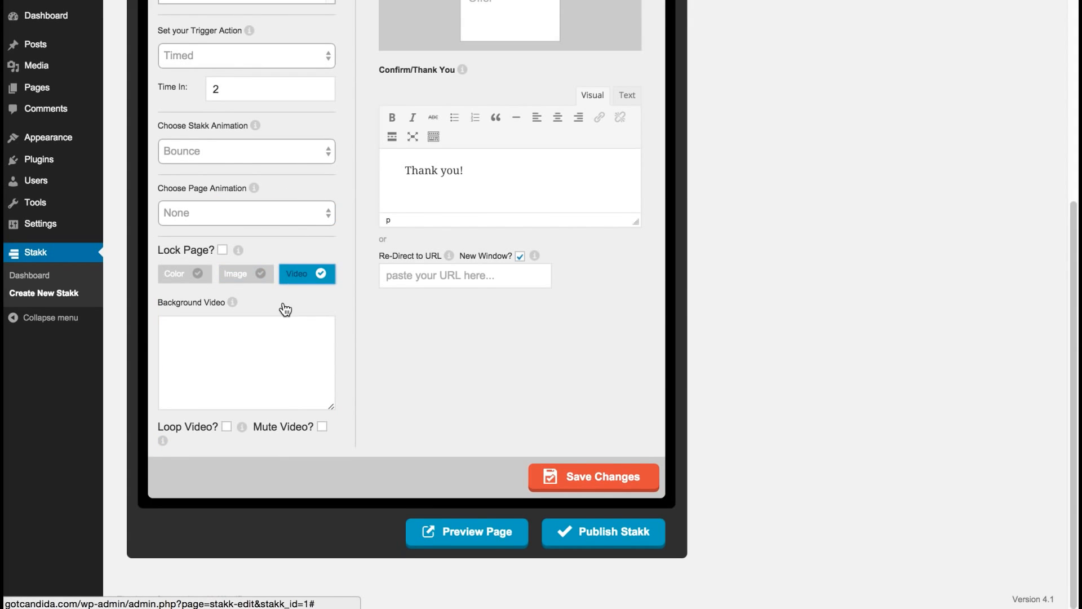
{"action": "left_click", "coordinate": [264, 328]}
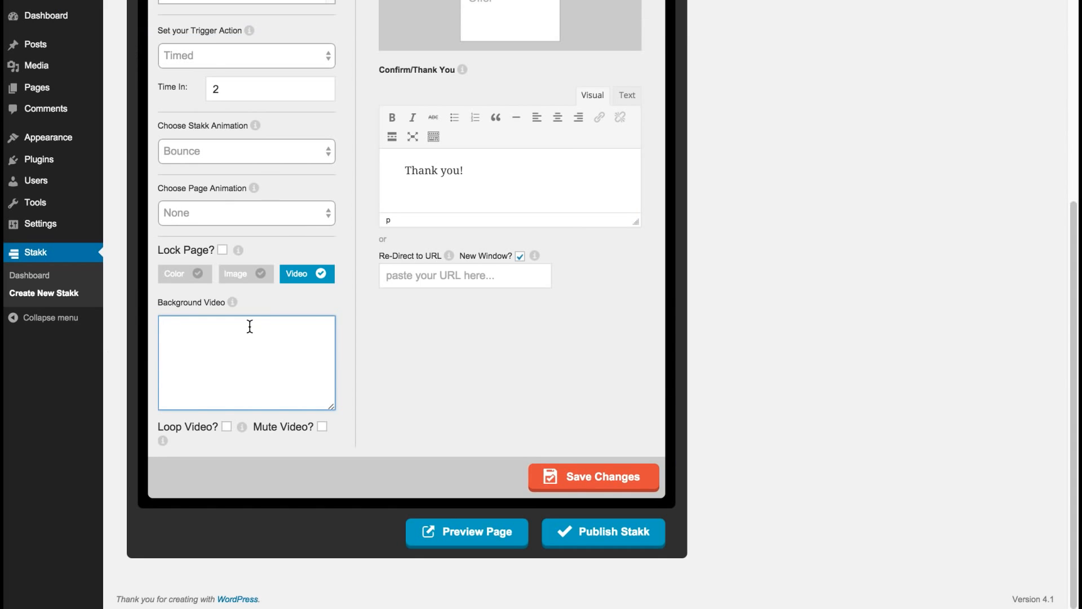
{"action": "type", "text": "https://www.youtube.com/watch?v=DSLgAsrcpGQ"}
{"action": "left_click", "coordinate": [344, 314]}
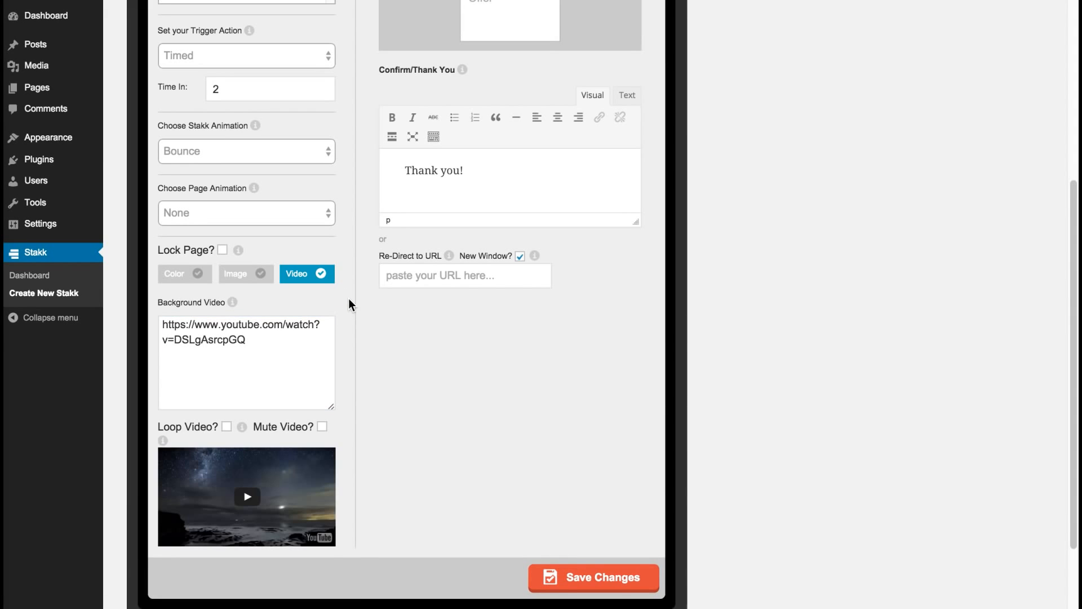
{"action": "left_click", "coordinate": [640, 580]}
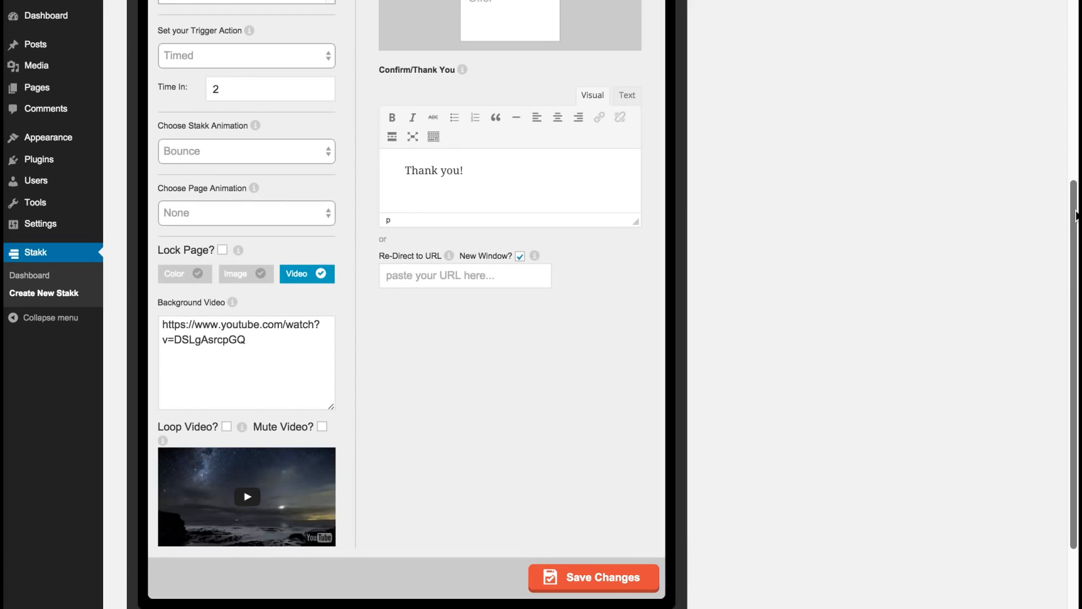
Set the countdown timer's Timer Background colour to 404040.
{"action": "scroll", "coordinate": [1073, 206], "scroll_direction": "up", "scroll_amount": 6}
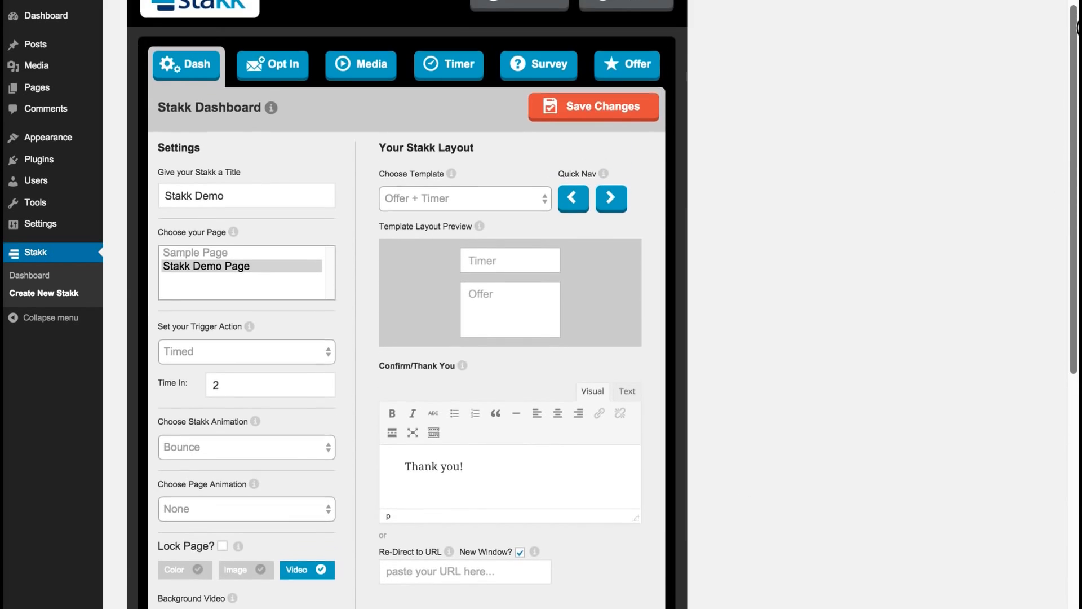
{"action": "left_click", "coordinate": [459, 89]}
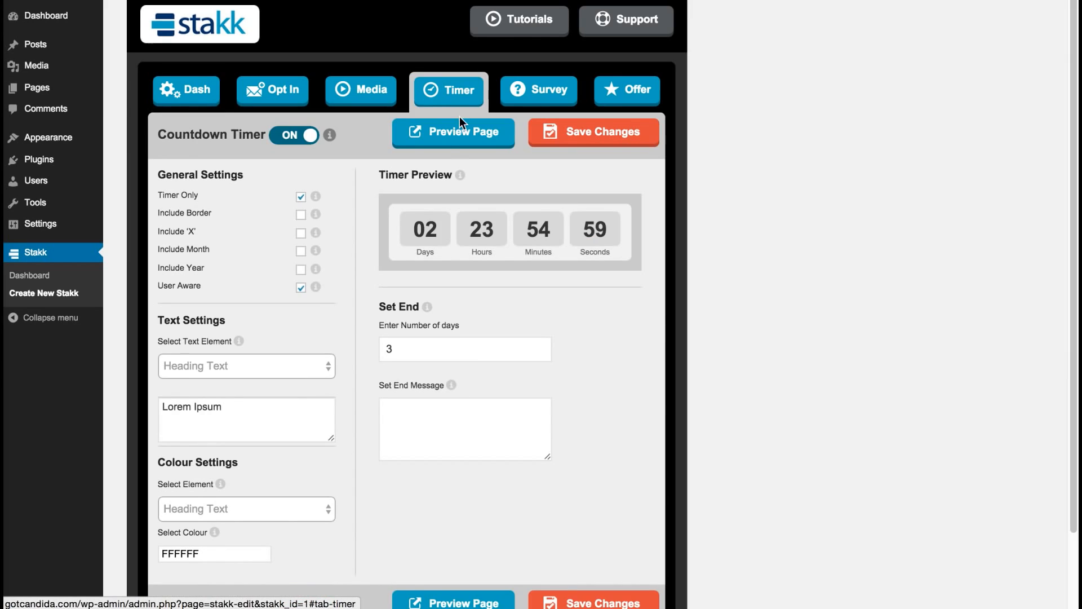
{"action": "left_click", "coordinate": [259, 506]}
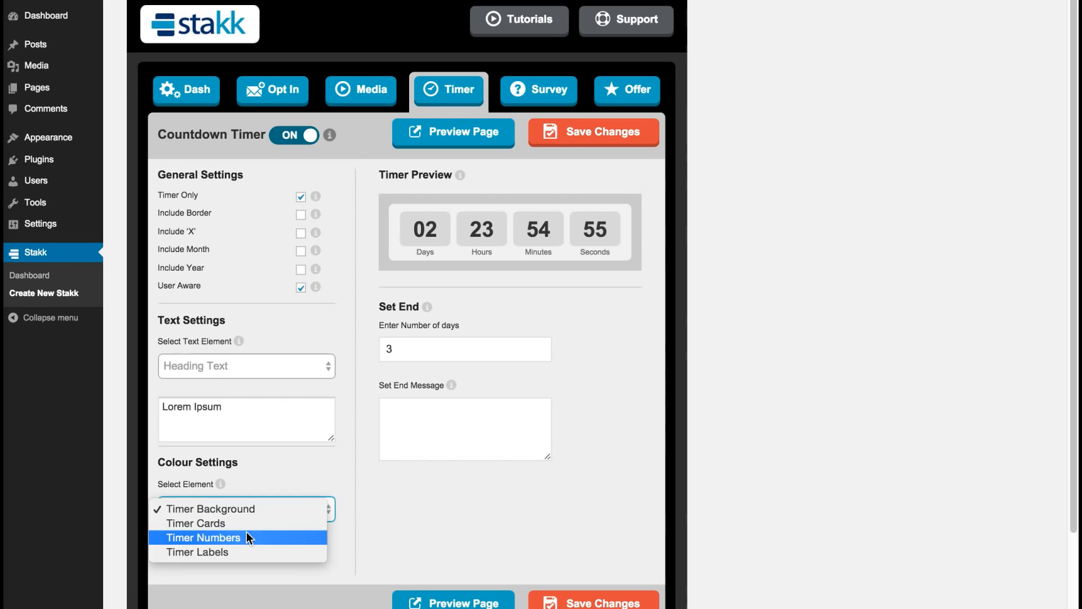
{"action": "left_click", "coordinate": [253, 510]}
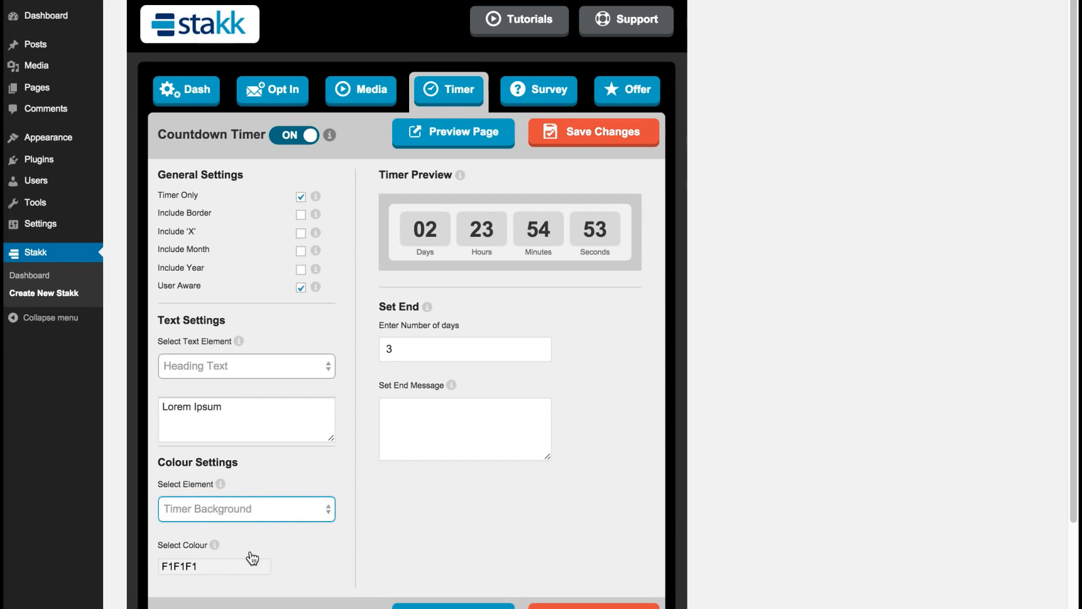
{"action": "left_click", "coordinate": [235, 567]}
{"action": "left_click", "coordinate": [294, 533]}
{"action": "left_click_drag", "start_coordinate": [294, 533], "coordinate": [294, 541]}
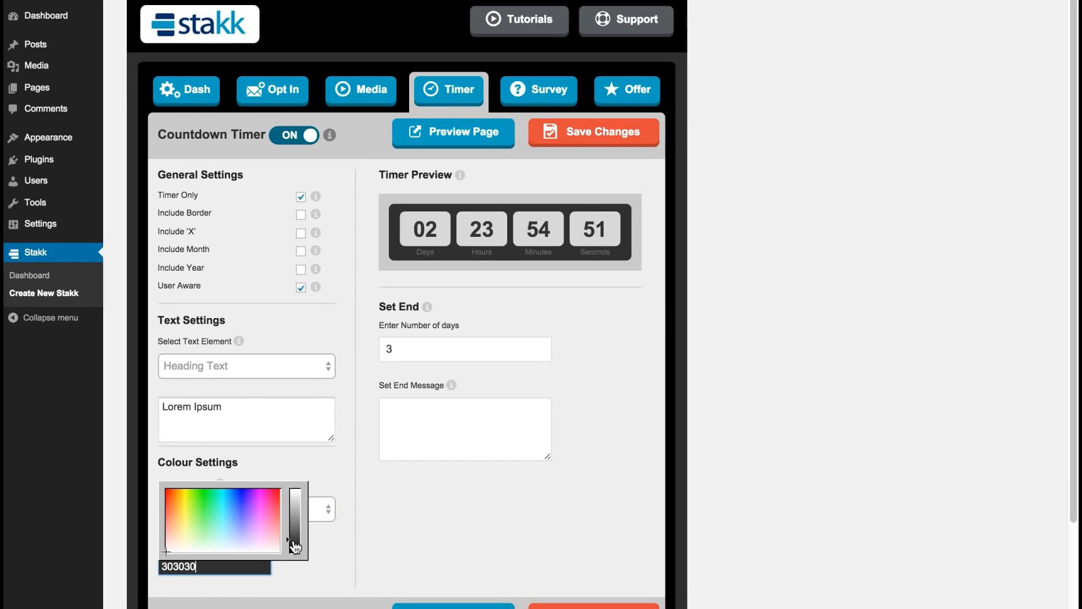
{"action": "left_click", "coordinate": [291, 536]}
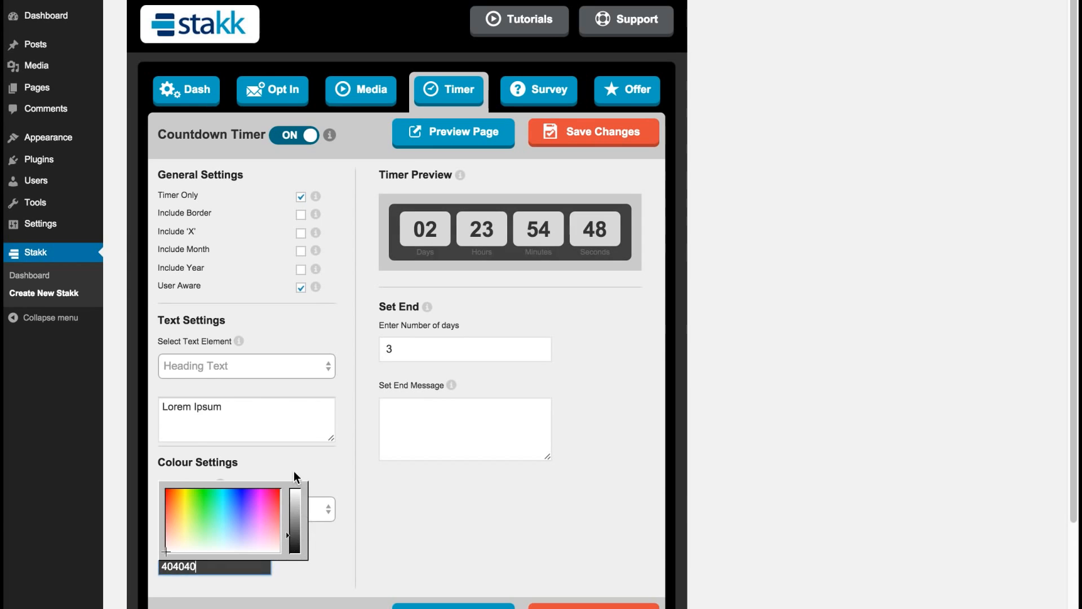
{"action": "left_click", "coordinate": [291, 465]}
Check the text elements available for the countdown timer and save the timer changes.
{"action": "left_click", "coordinate": [273, 366]}
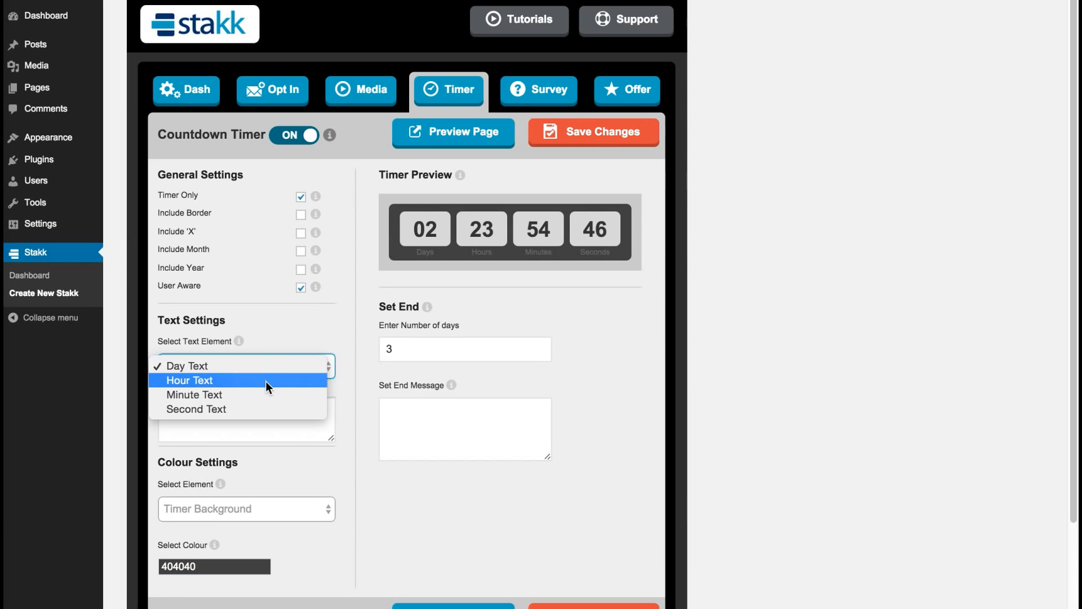
{"action": "left_click", "coordinate": [289, 337]}
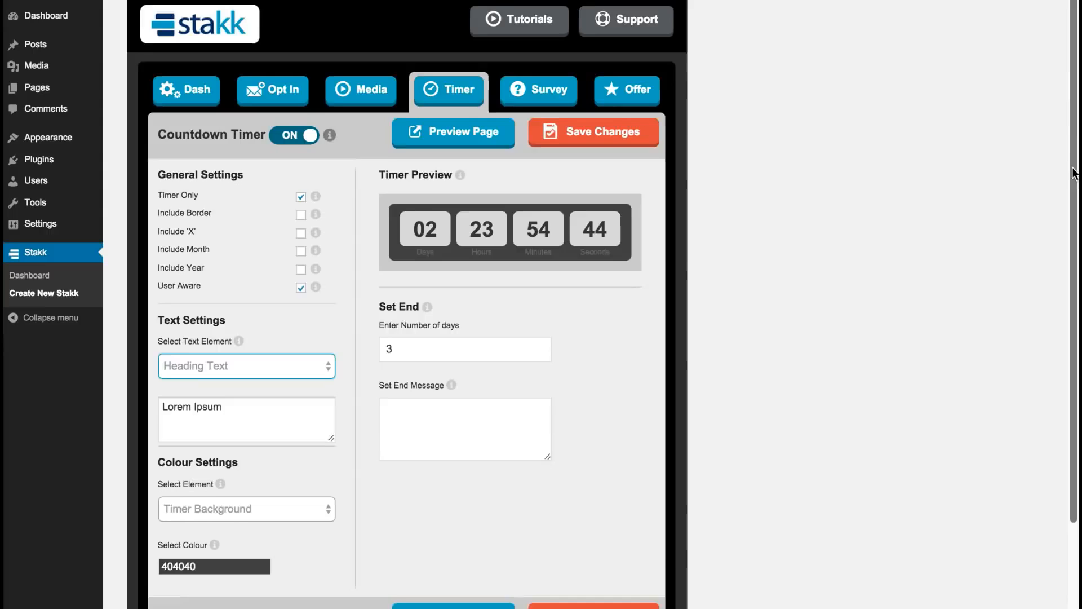
{"action": "scroll", "coordinate": [1047, 181], "scroll_direction": "up", "scroll_amount": 1}
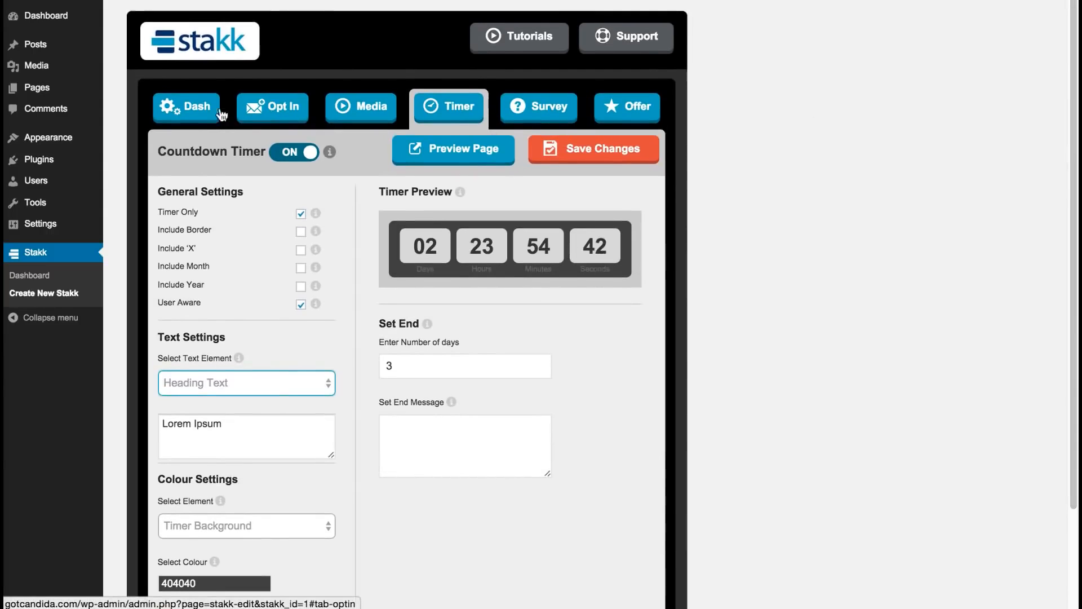
{"action": "left_click", "coordinate": [593, 160]}
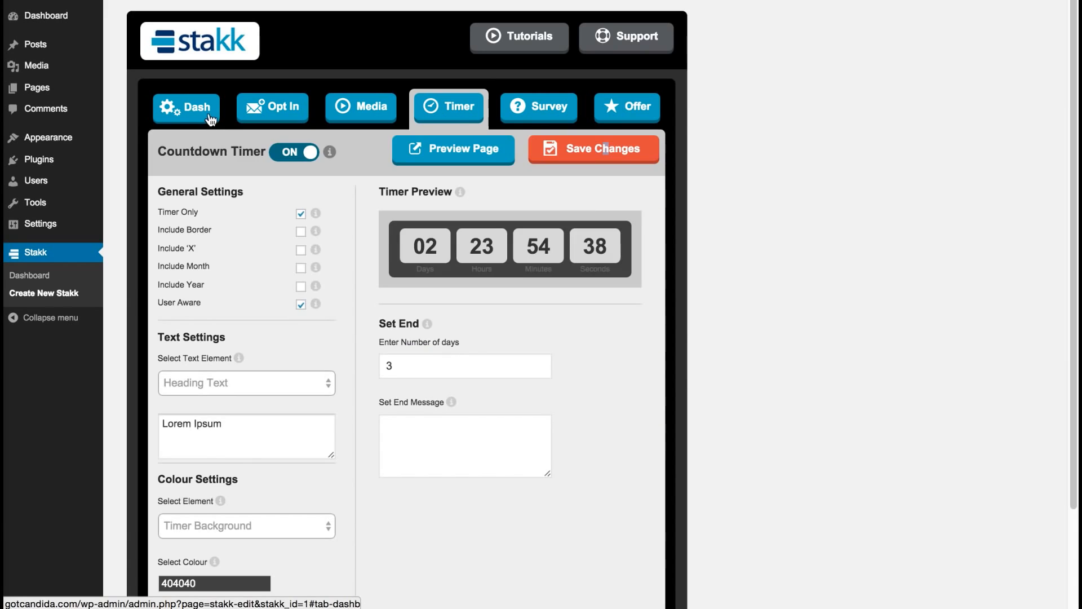
Return to the Stakk Dashboard settings and publish the Stakk.
{"action": "left_click", "coordinate": [213, 115]}
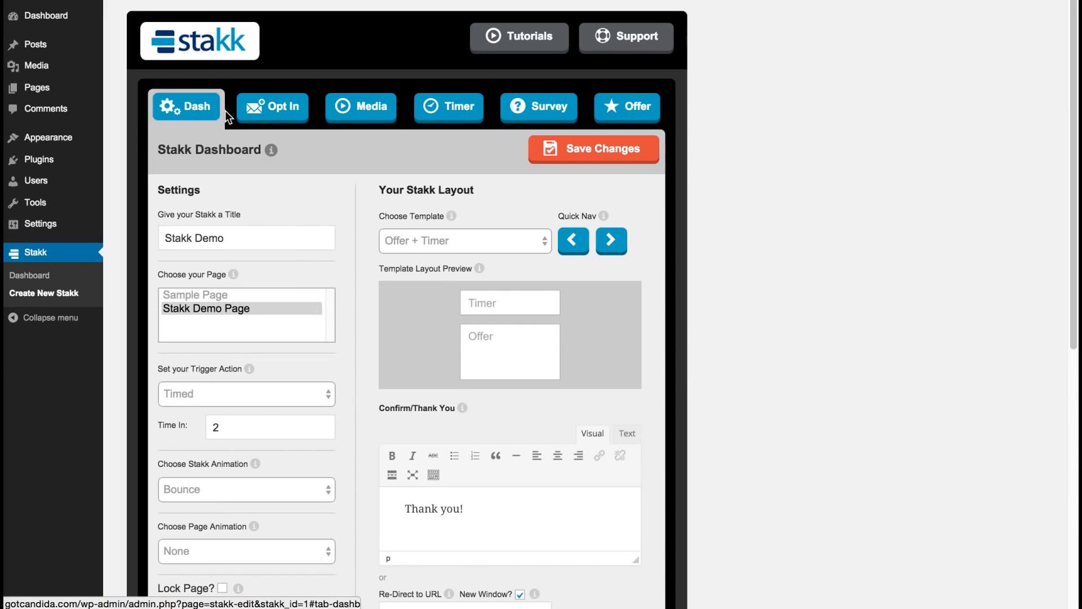
{"action": "left_click_drag", "start_coordinate": [1074, 105], "coordinate": [993, 364]}
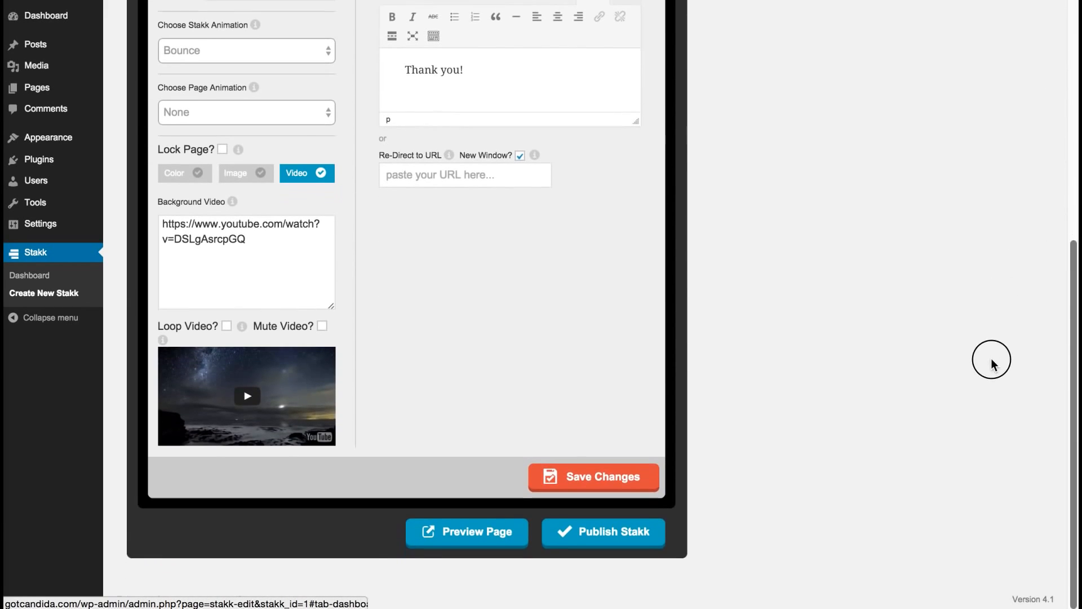
{"action": "left_click", "coordinate": [615, 539]}
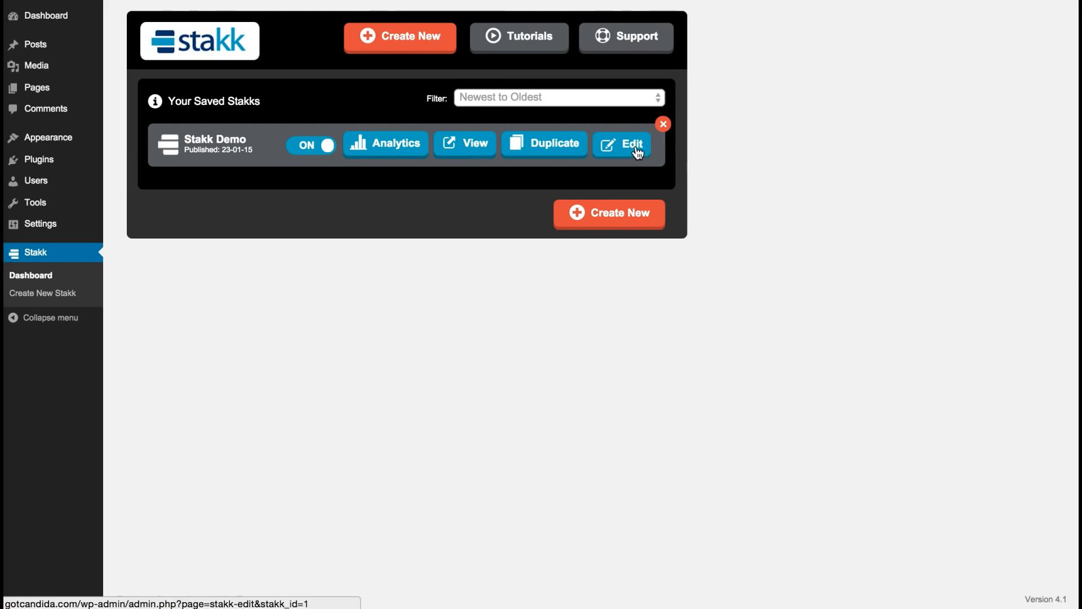
Examine the Stakk Demo analytics report, including its statistics, export options, tracking pixel and Quick Jump, and return to the saved Stakks.
{"action": "left_click", "coordinate": [550, 146]}
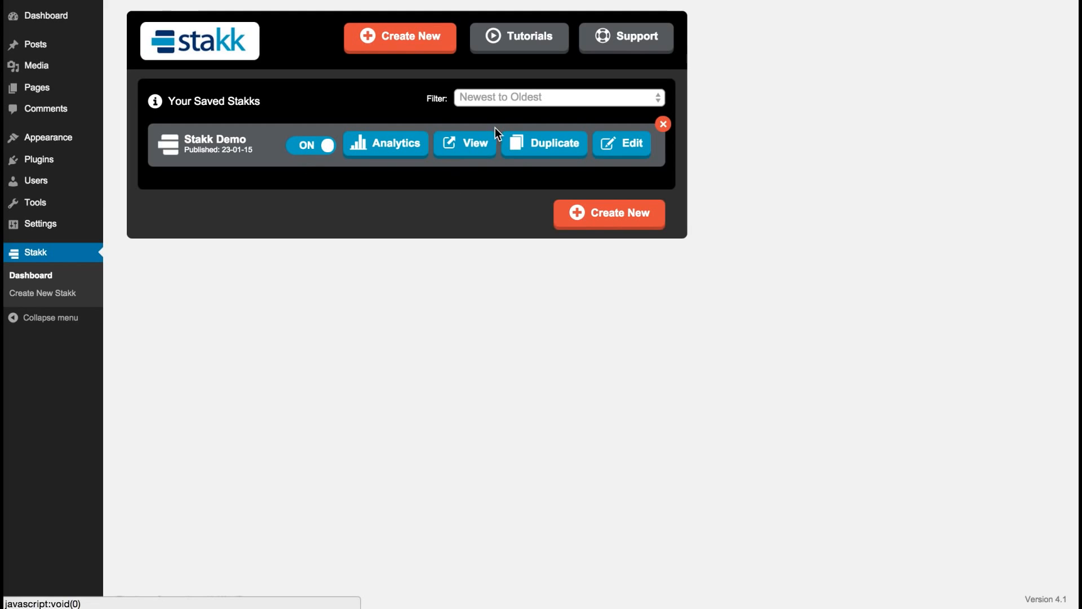
{"action": "left_click", "coordinate": [476, 145]}
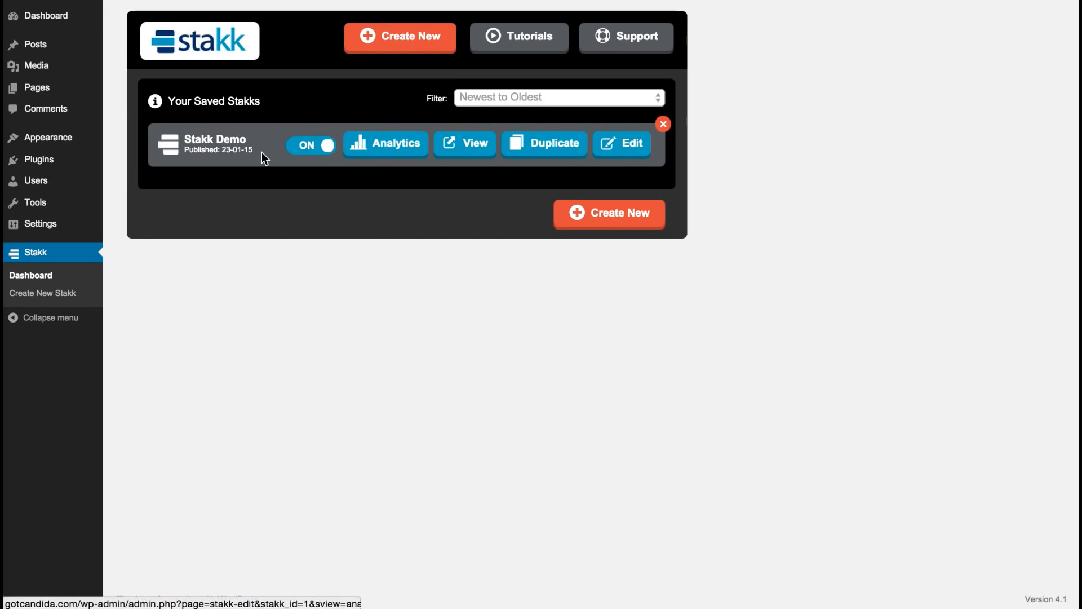
{"action": "left_click", "coordinate": [378, 146]}
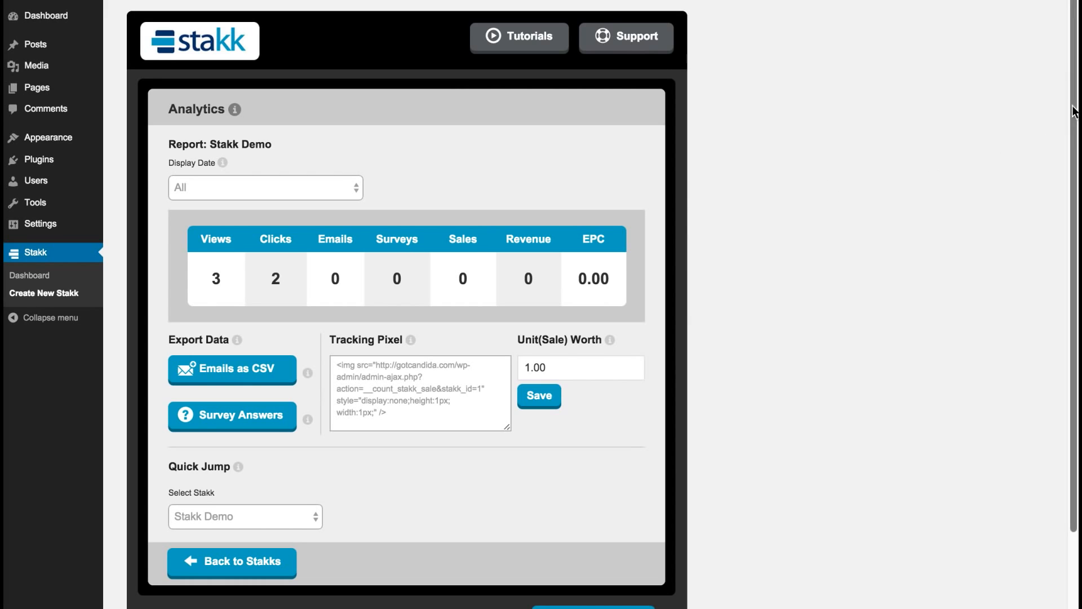
{"action": "left_click_drag", "start_coordinate": [1074, 95], "coordinate": [1073, 128]}
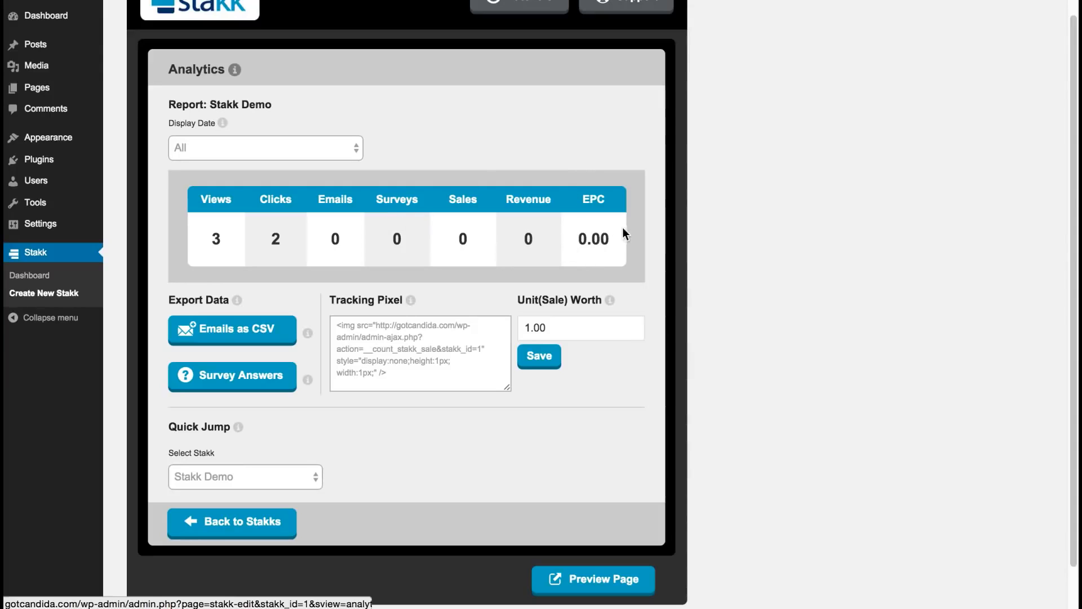
{"action": "left_click", "coordinate": [301, 479]}
{"action": "left_click", "coordinate": [332, 440]}
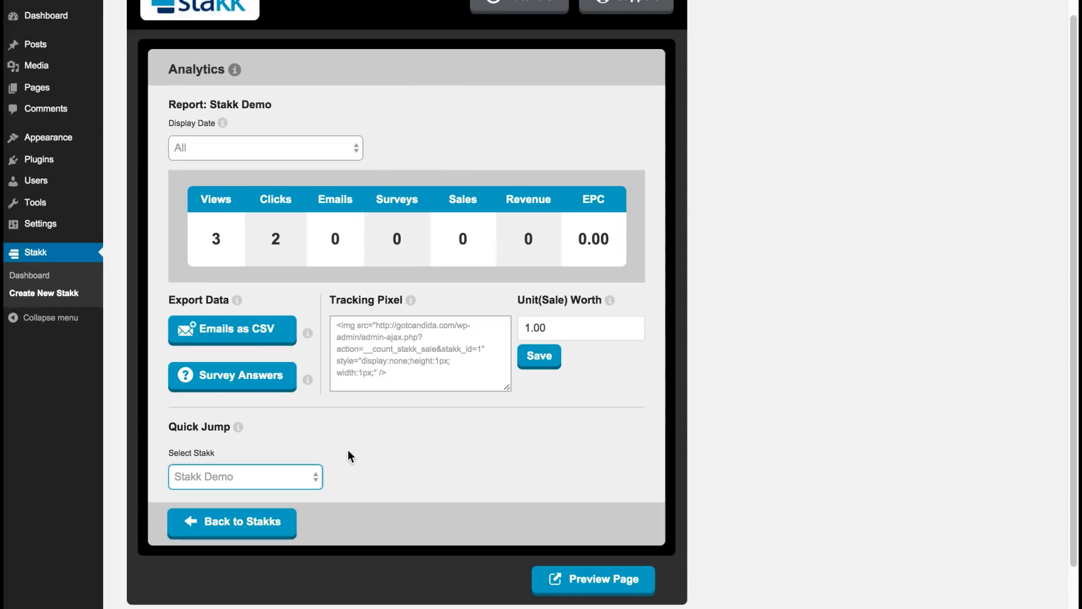
{"action": "left_click", "coordinate": [235, 525]}
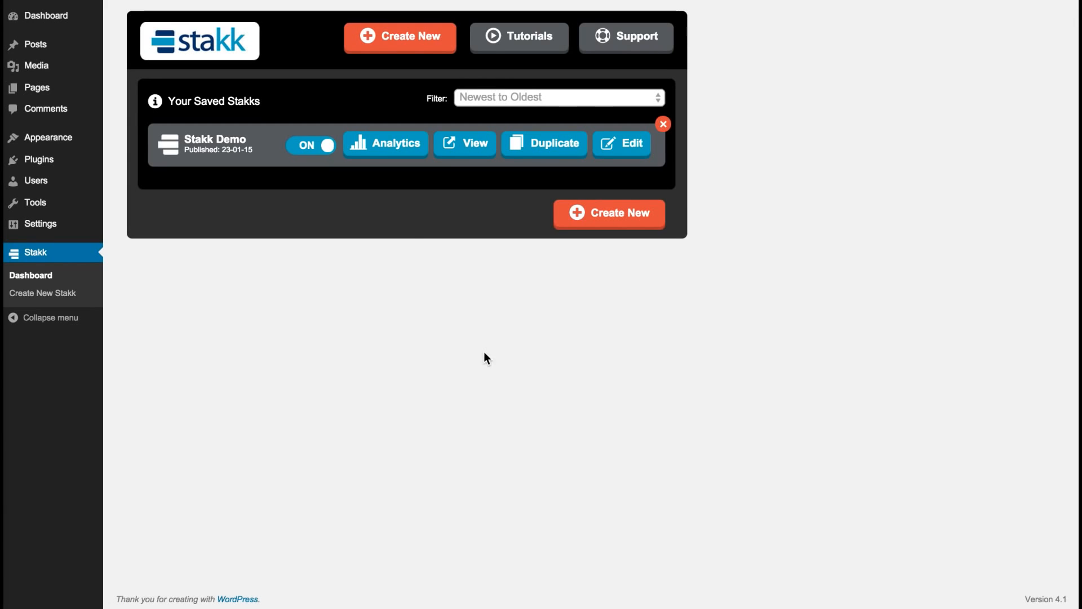
Reopen Stakk Demo for editing and switch its media type to Image.
{"action": "left_click", "coordinate": [625, 148]}
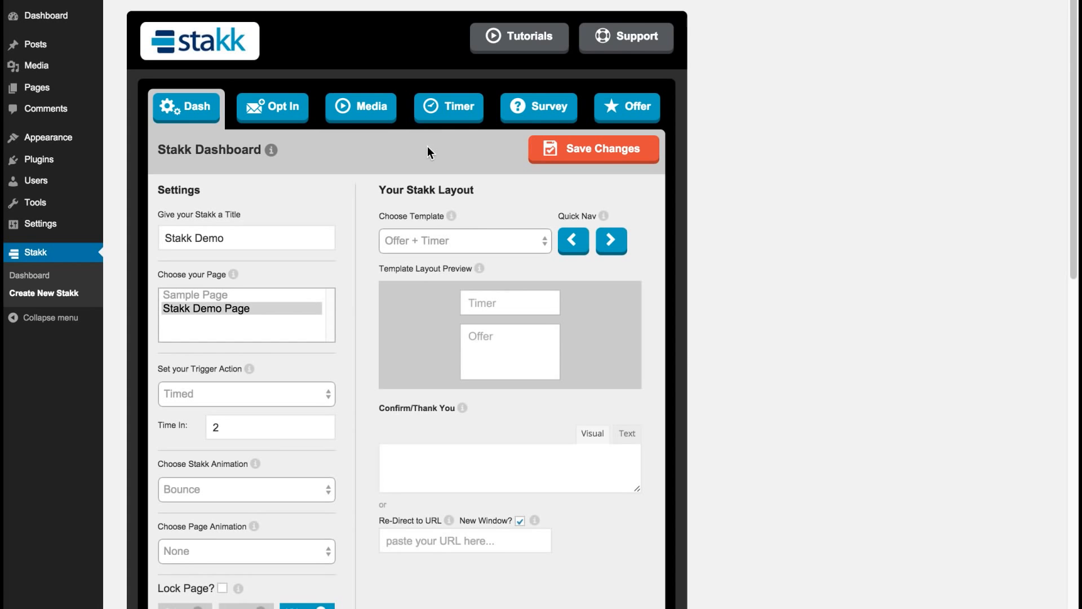
{"action": "left_click", "coordinate": [361, 109]}
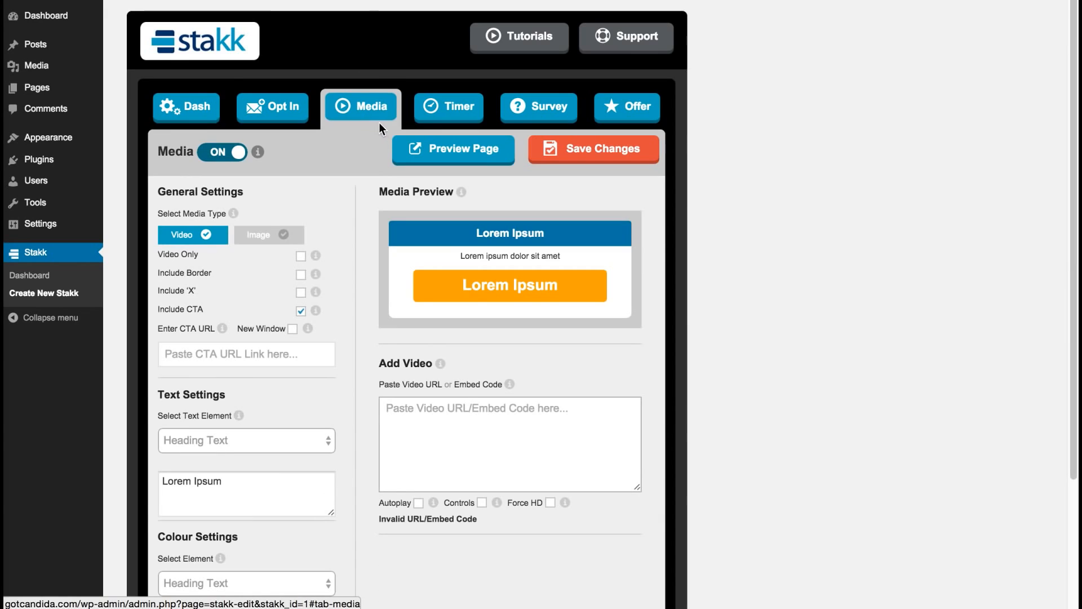
{"action": "left_click", "coordinate": [258, 238]}
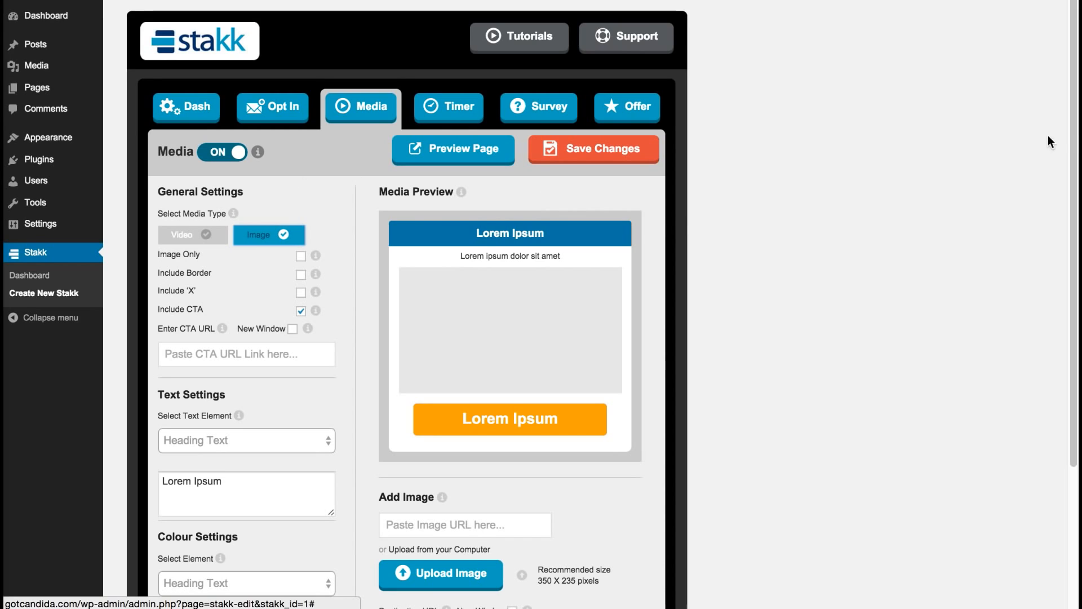
{"action": "scroll", "coordinate": [1038, 124], "scroll_direction": "down", "scroll_amount": 1}
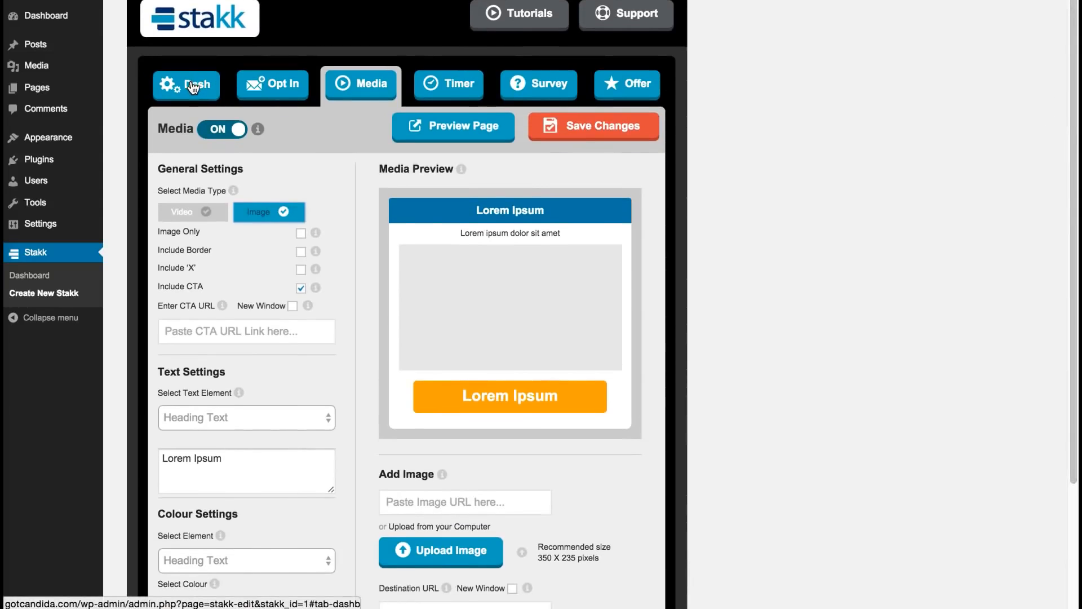
Examine the Survey settings, including the available numbers of questions and the question type options.
{"action": "left_click", "coordinate": [547, 91]}
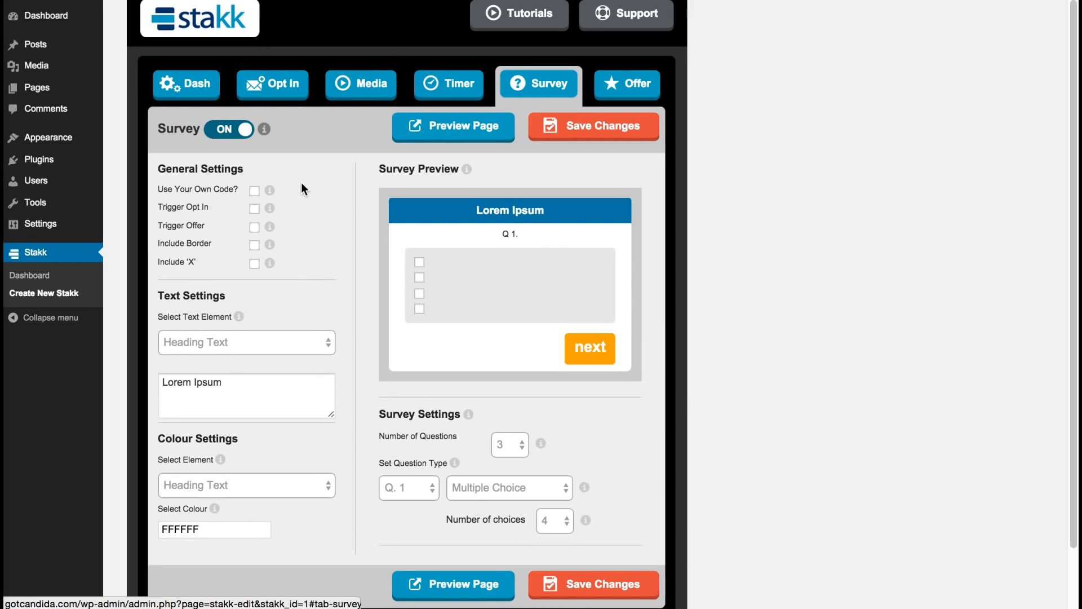
{"action": "left_click", "coordinate": [517, 441]}
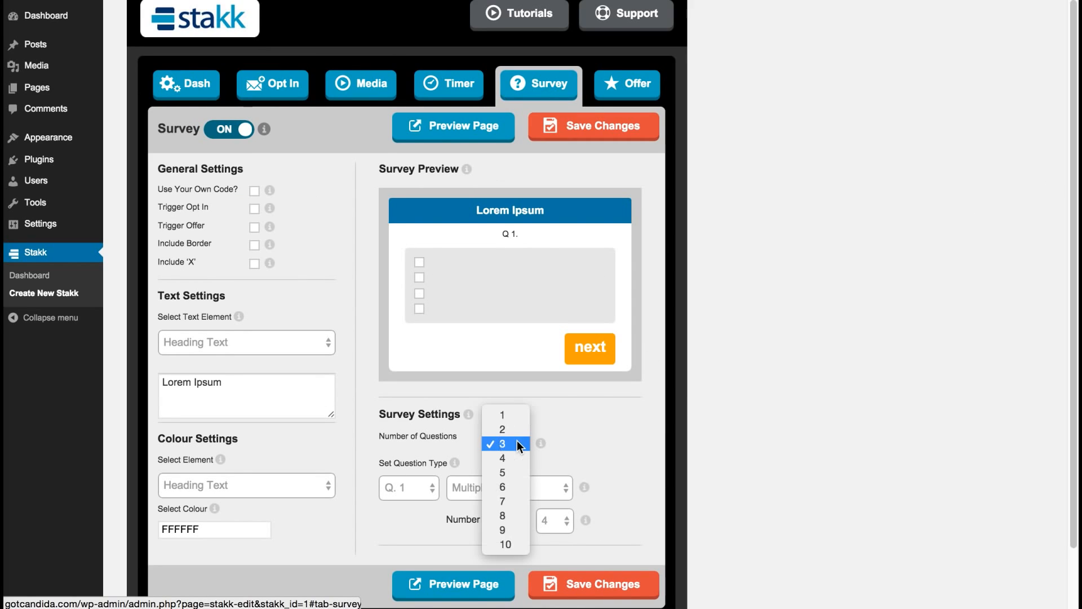
{"action": "left_click", "coordinate": [620, 429]}
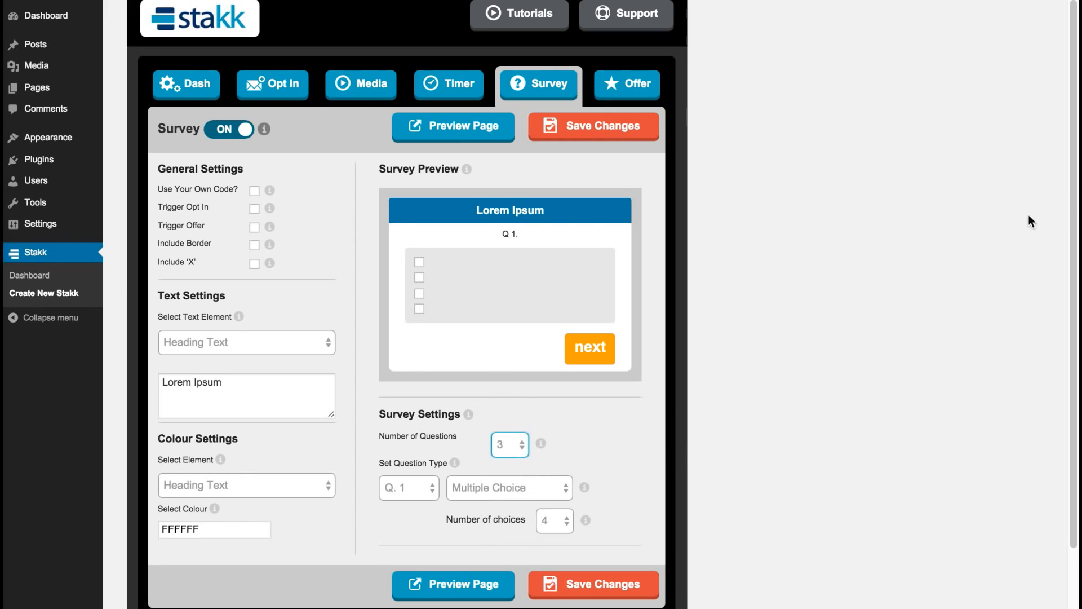
{"action": "mouse_move", "coordinate": [1072, 200]}
{"action": "left_mouse_down"}
{"action": "mouse_move", "coordinate": [1063, 251]}
{"action": "mouse_move", "coordinate": [1063, 201]}
{"action": "left_mouse_up"}
{"action": "left_click_drag", "start_coordinate": [1072, 129], "coordinate": [1075, 44]}
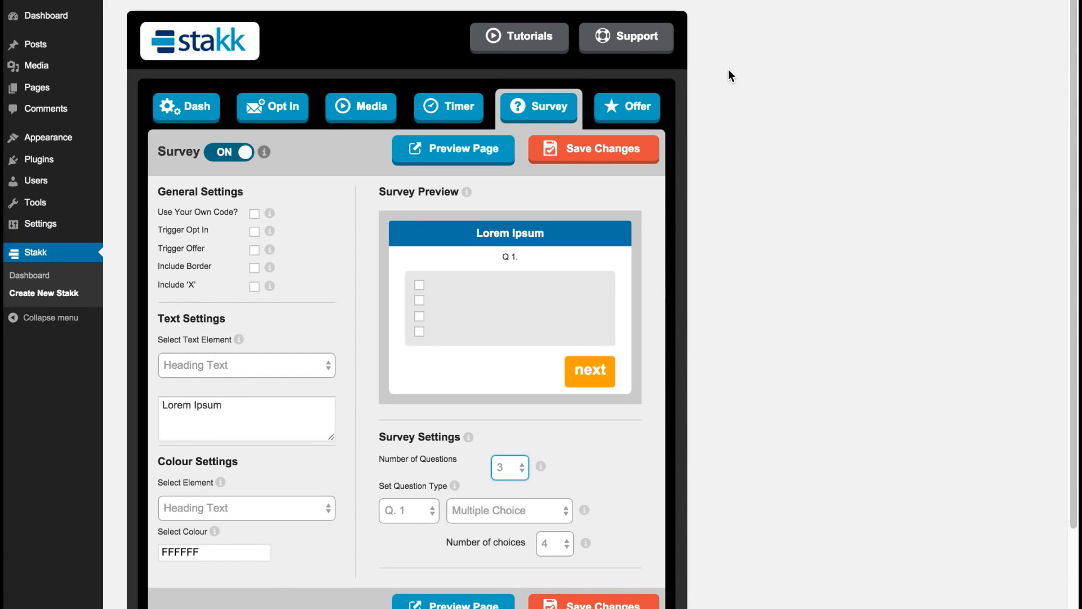
{"action": "mouse_move", "coordinate": [1074, 58]}
{"action": "left_mouse_down"}
{"action": "mouse_move", "coordinate": [1073, 78]}
{"action": "mouse_move", "coordinate": [1062, 59]}
{"action": "left_mouse_up"}
{"action": "left_click_drag", "start_coordinate": [1075, 109], "coordinate": [1046, 186]}
{"action": "left_click_drag", "start_coordinate": [1075, 89], "coordinate": [1071, 4]}
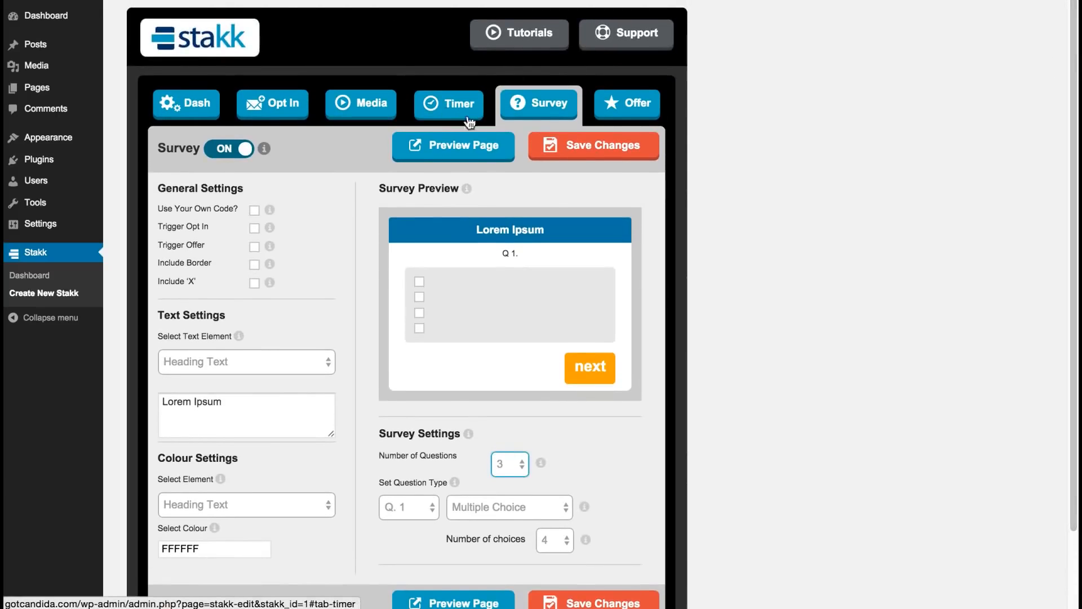
Change the Stakk layout template to Media + Opt In + Timer in the dashboard settings.
{"action": "left_click", "coordinate": [213, 117]}
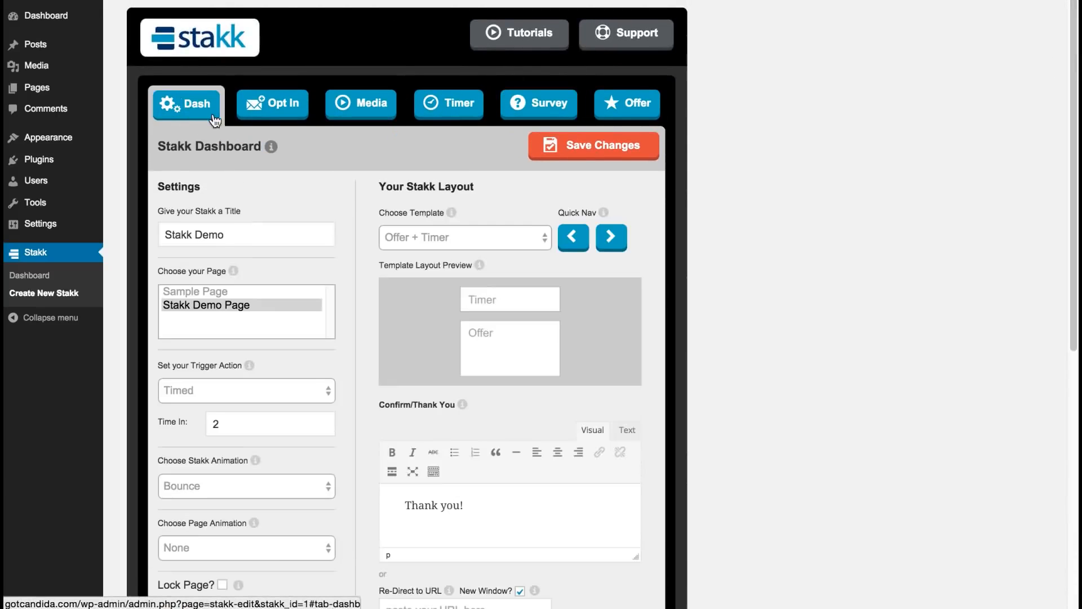
{"action": "left_click", "coordinate": [544, 237]}
{"action": "left_click", "coordinate": [515, 296]}
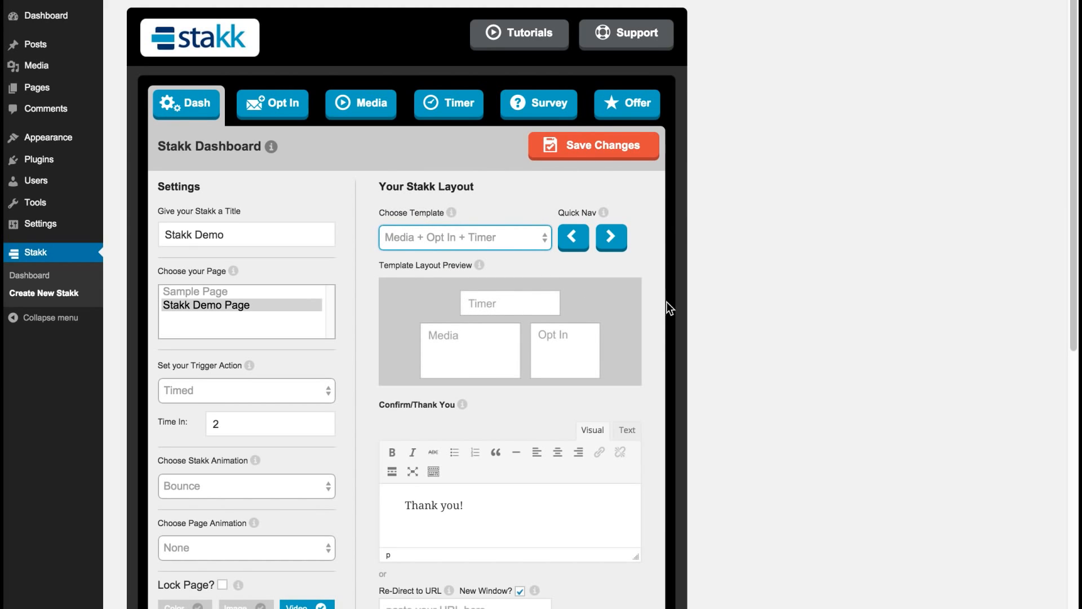
{"action": "left_click_drag", "start_coordinate": [1071, 167], "coordinate": [1071, 200]}
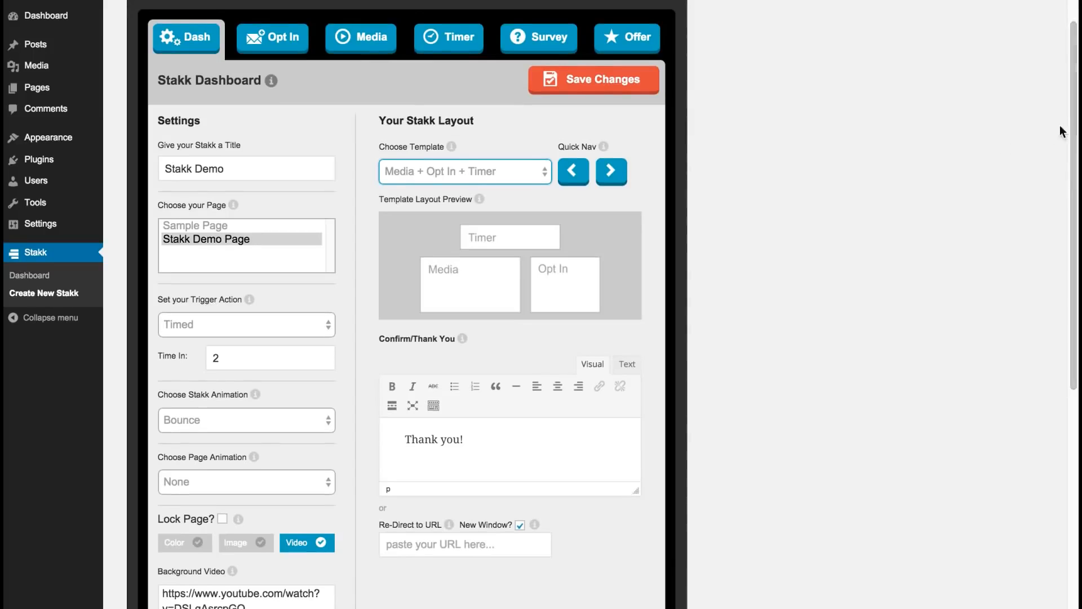
{"action": "left_click_drag", "start_coordinate": [1074, 114], "coordinate": [1074, 77]}
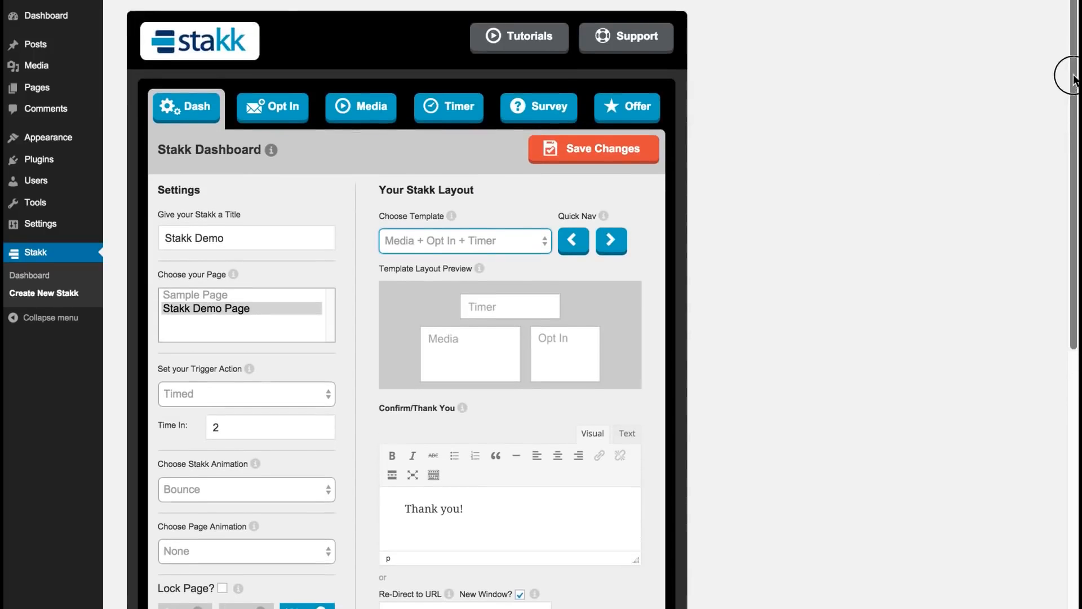
{"action": "left_click", "coordinate": [226, 61]}
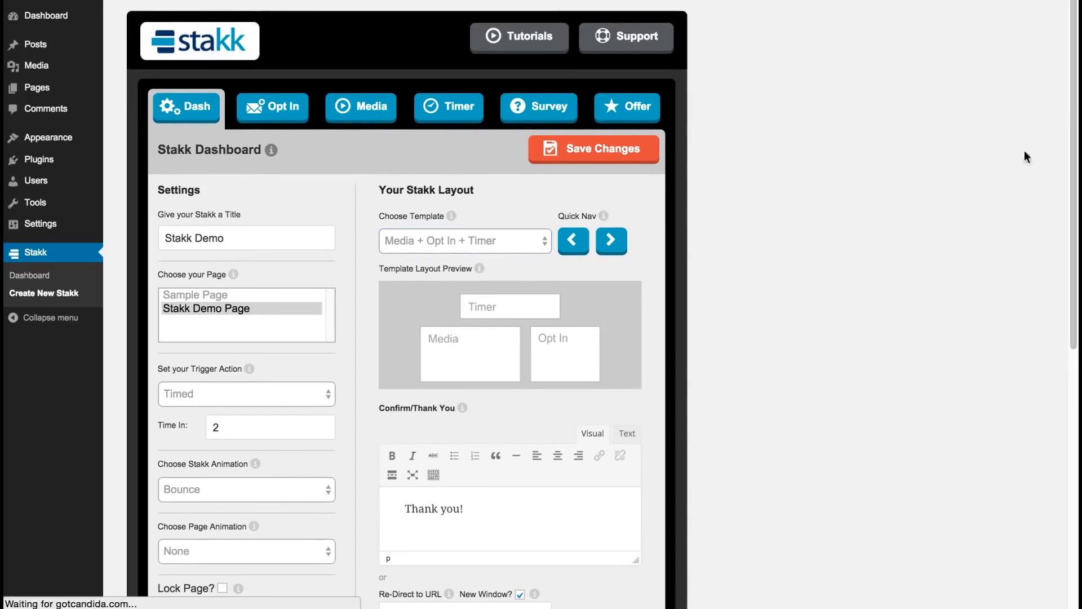